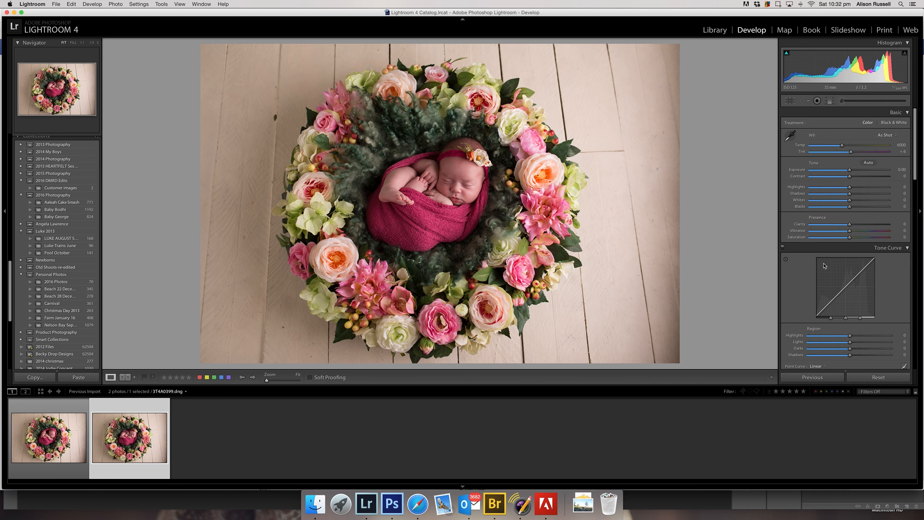
Step: Lower highlights to -52, whites to -47 and contrast to -29, and compare the photo before and after
{"action": "left_click_drag", "start_coordinate": [835, 186], "coordinate": [831, 202]}
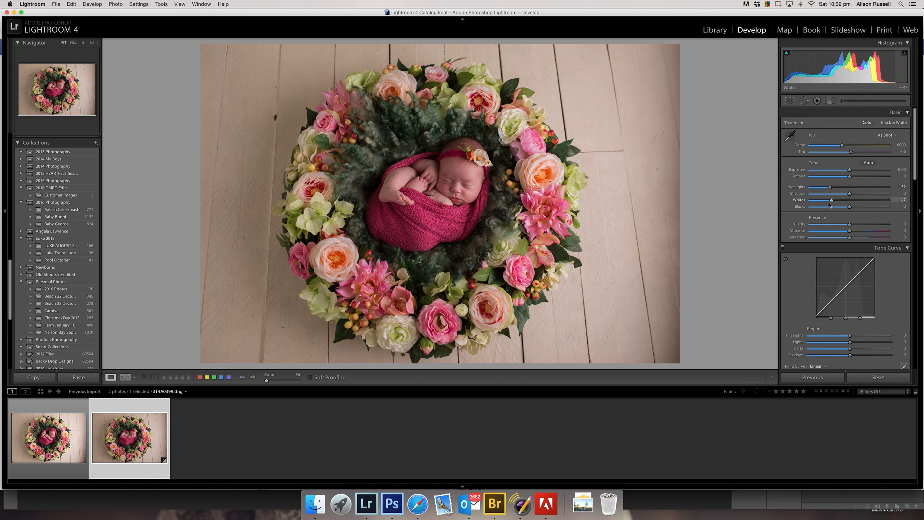
{"action": "left_click", "coordinate": [842, 177]}
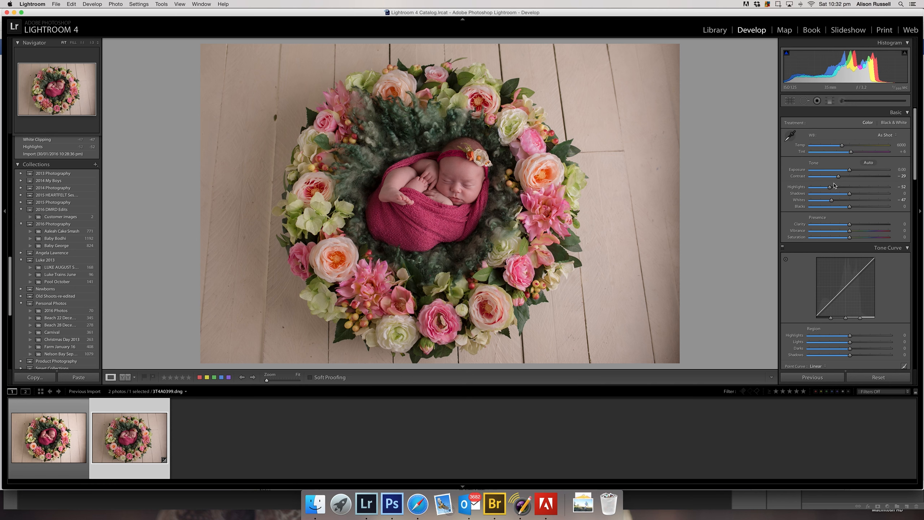
{"action": "left_click", "coordinate": [127, 378]}
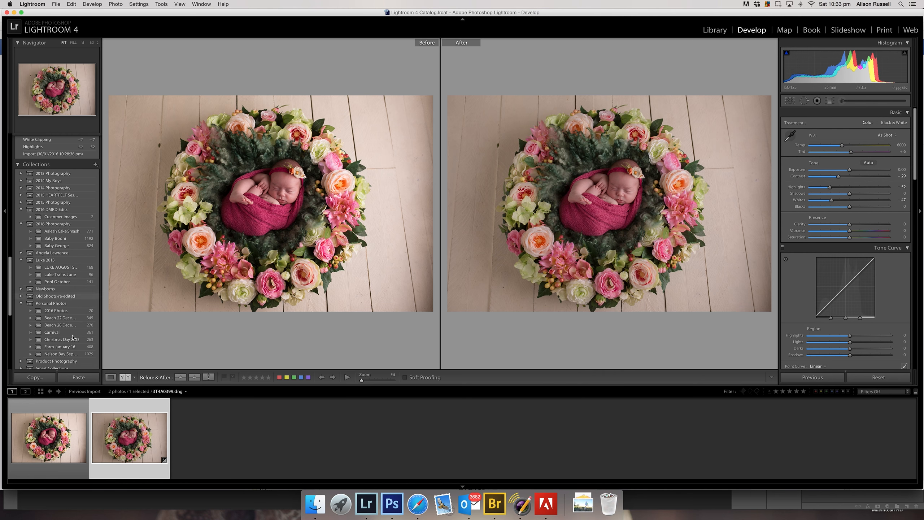
{"action": "left_click", "coordinate": [110, 377]}
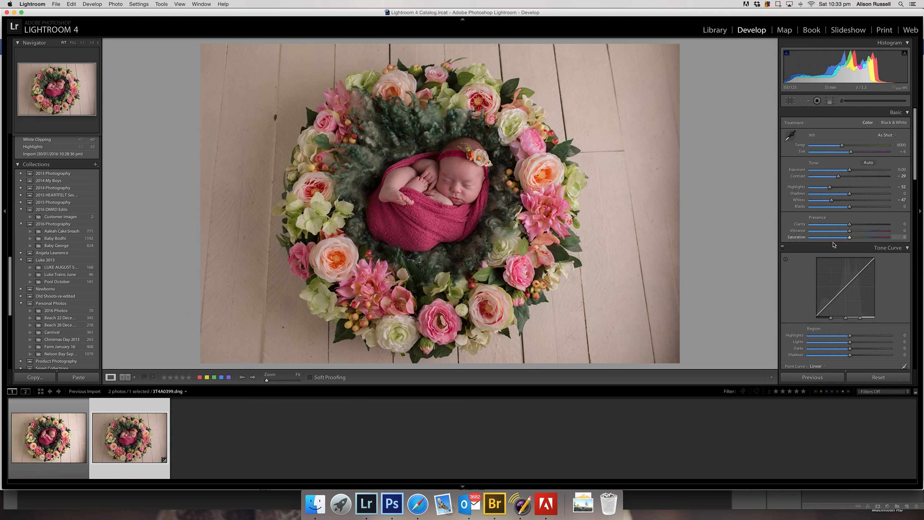
Step: Add a light post-crop vignette with amount +20 and midpoint 27, and compare the result with the original
{"action": "scroll", "coordinate": [833, 243], "scroll_direction": "down", "scroll_amount": 2}
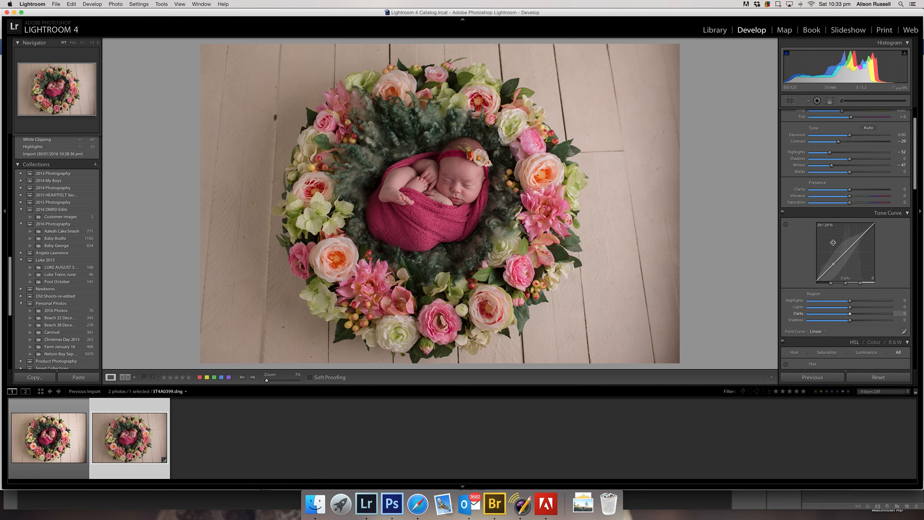
{"action": "scroll", "coordinate": [863, 206], "scroll_direction": "down", "scroll_amount": 3}
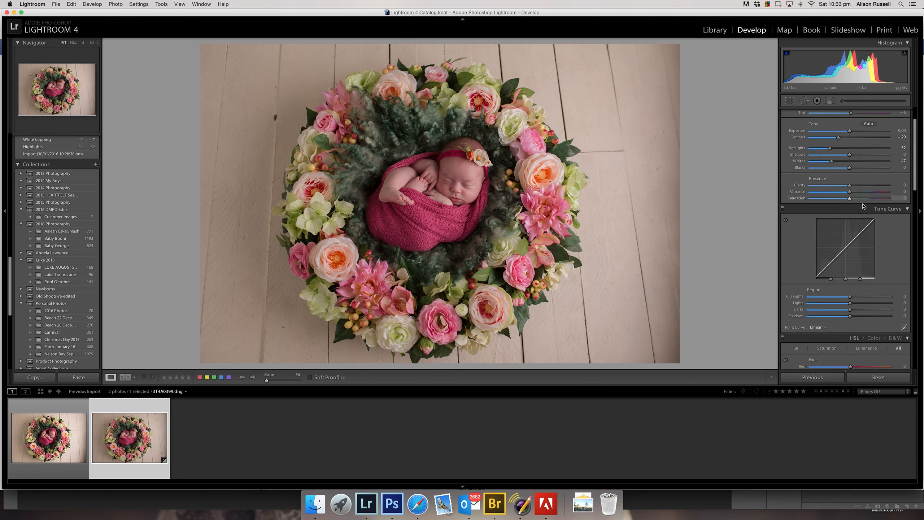
{"action": "scroll", "coordinate": [863, 206], "scroll_direction": "down", "scroll_amount": 15}
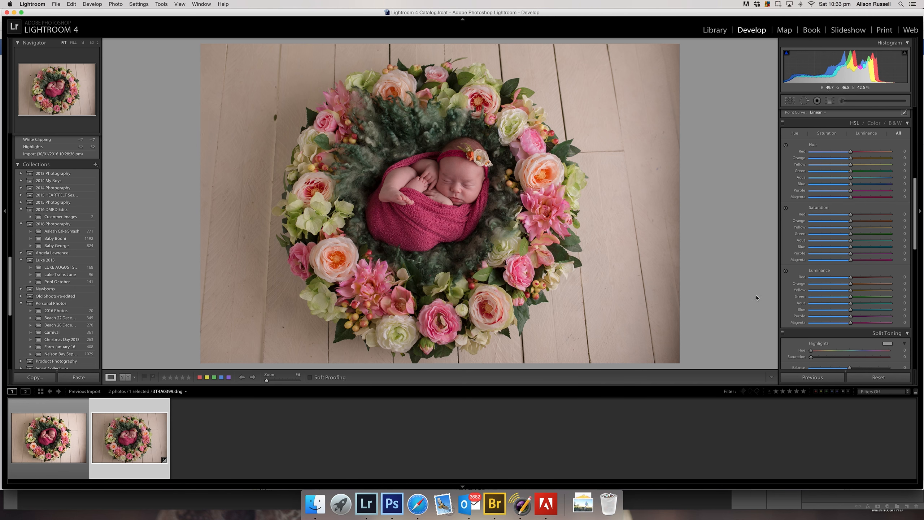
{"action": "scroll", "coordinate": [836, 293], "scroll_direction": "down", "scroll_amount": 6}
{"action": "scroll", "coordinate": [836, 293], "scroll_direction": "down", "scroll_amount": 10}
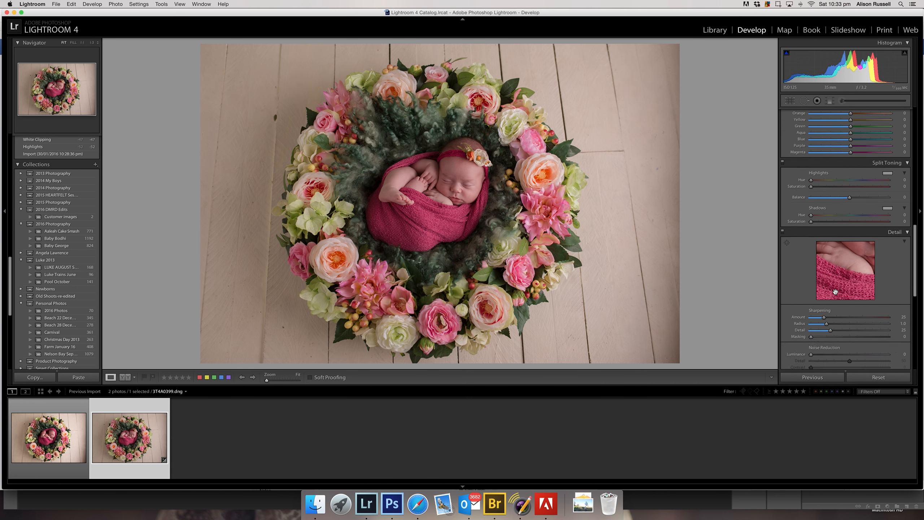
{"action": "left_click_drag", "start_coordinate": [850, 313], "coordinate": [857, 312]}
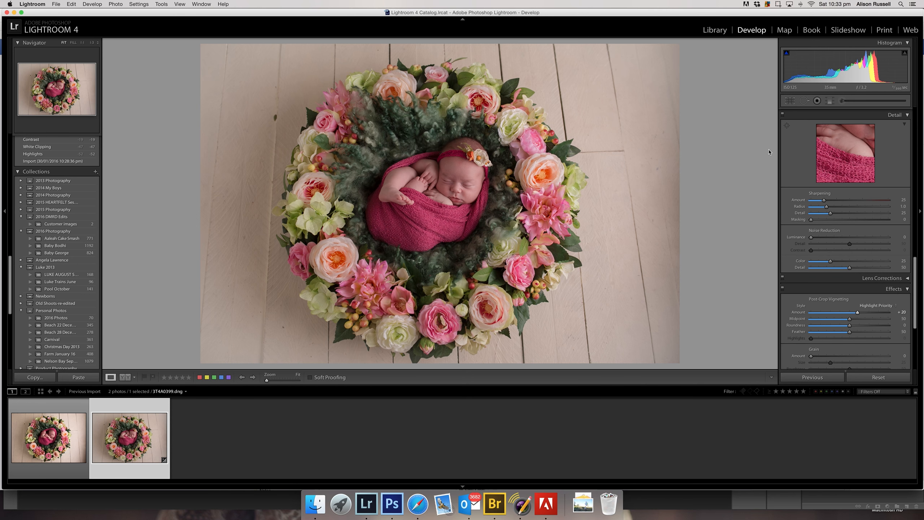
{"action": "left_click_drag", "start_coordinate": [850, 319], "coordinate": [832, 323]}
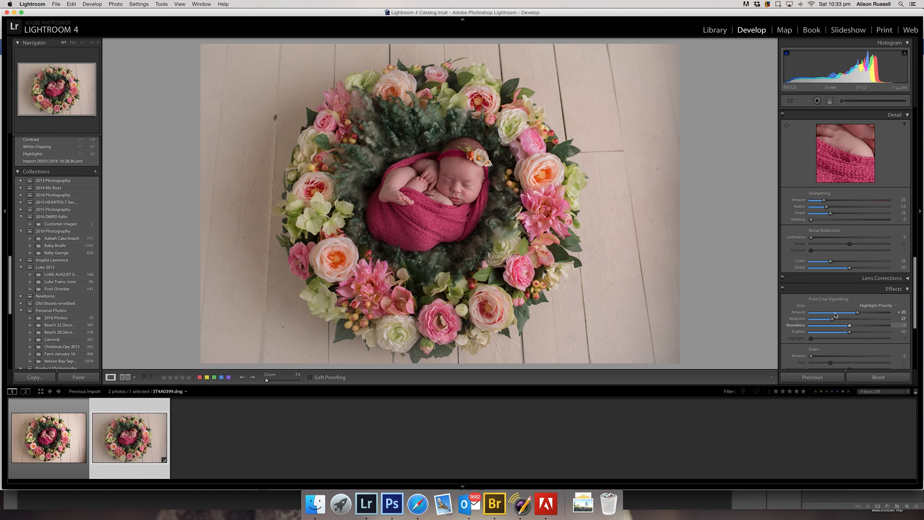
{"action": "left_click", "coordinate": [126, 377]}
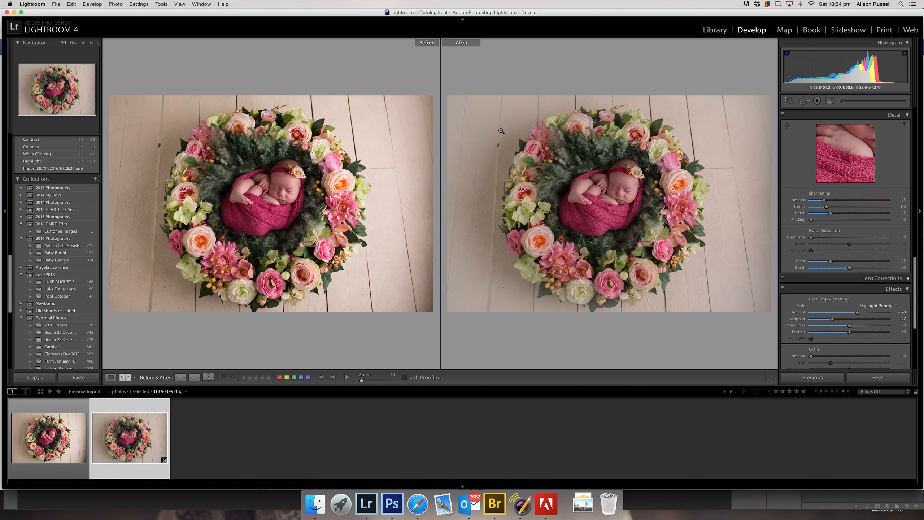
{"action": "left_click", "coordinate": [111, 378]}
Step: Refine the post-crop vignette to midpoint 34, roundness +61 and feather 30
{"action": "left_click_drag", "start_coordinate": [833, 320], "coordinate": [838, 320]}
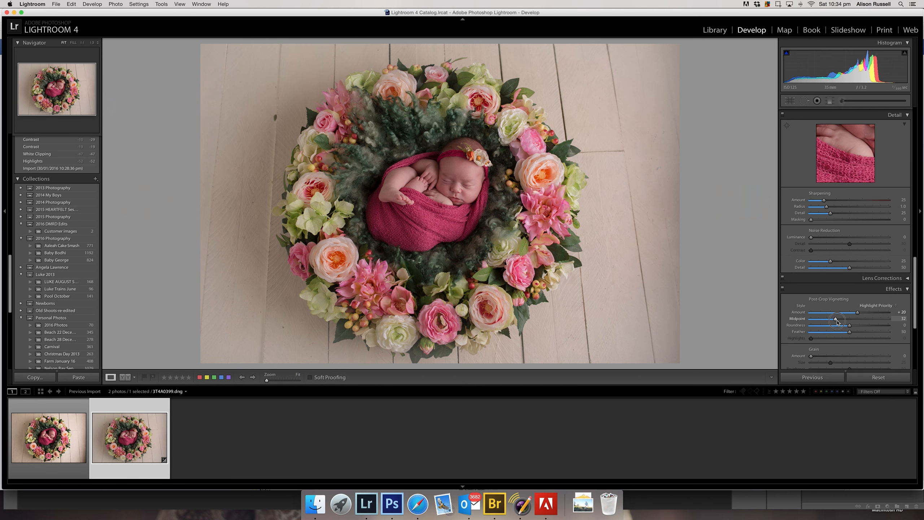
{"action": "left_click", "coordinate": [876, 326]}
{"action": "left_click_drag", "start_coordinate": [876, 326], "coordinate": [829, 332]}
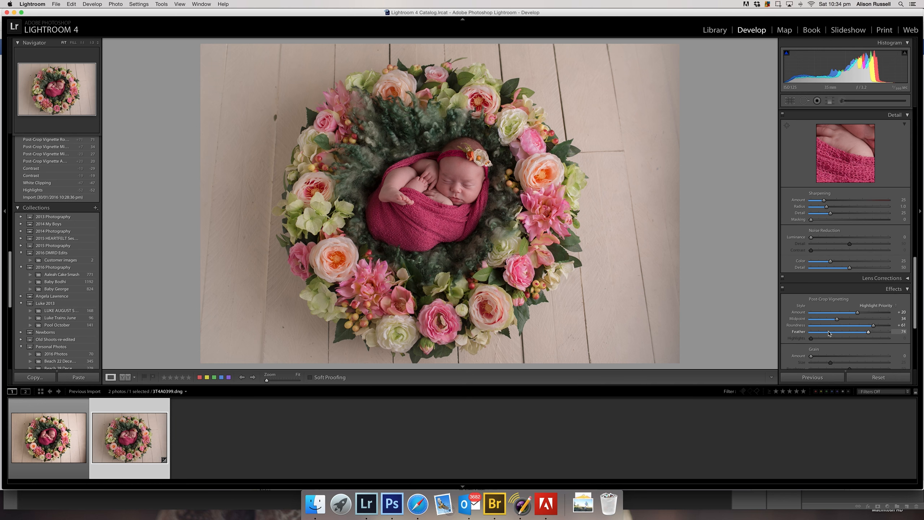
{"action": "left_click", "coordinate": [879, 332]}
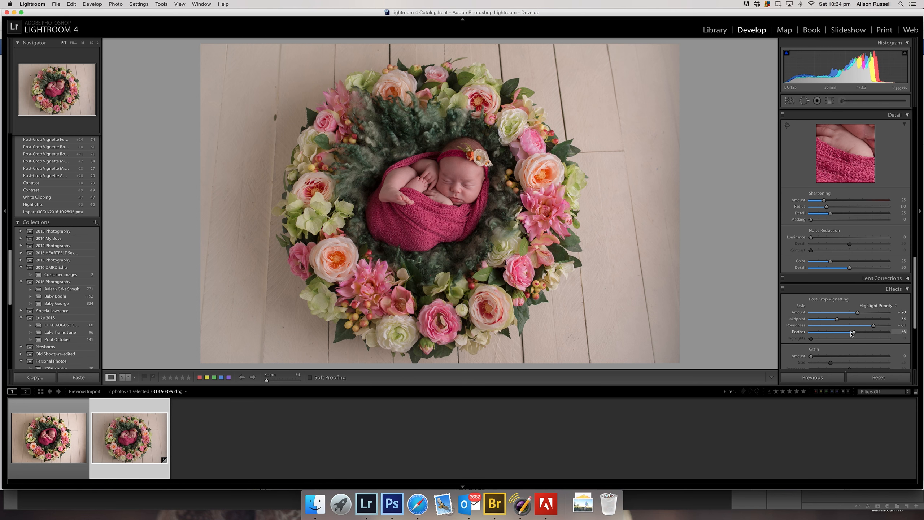
{"action": "left_click", "coordinate": [834, 333]}
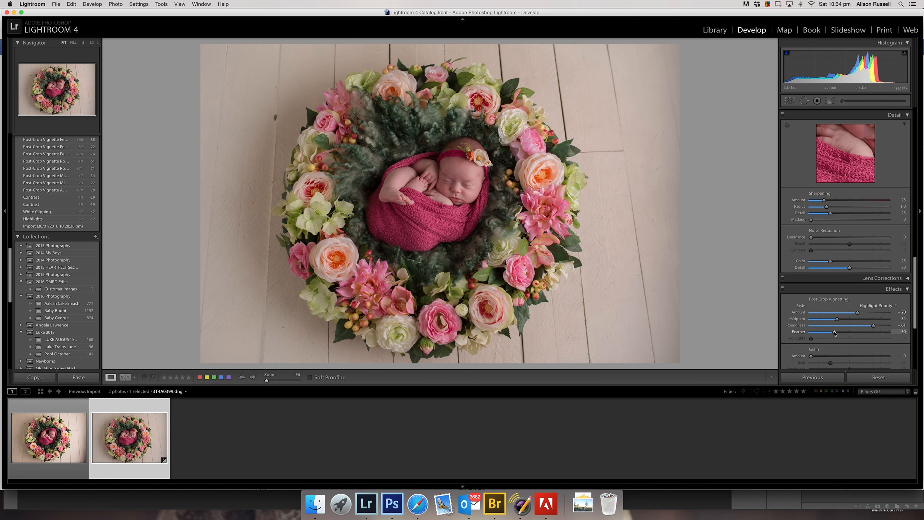
Step: Add a graduated filter from the photo's left edge inward and adjust its contrast and exposure
{"action": "left_click", "coordinate": [829, 101]}
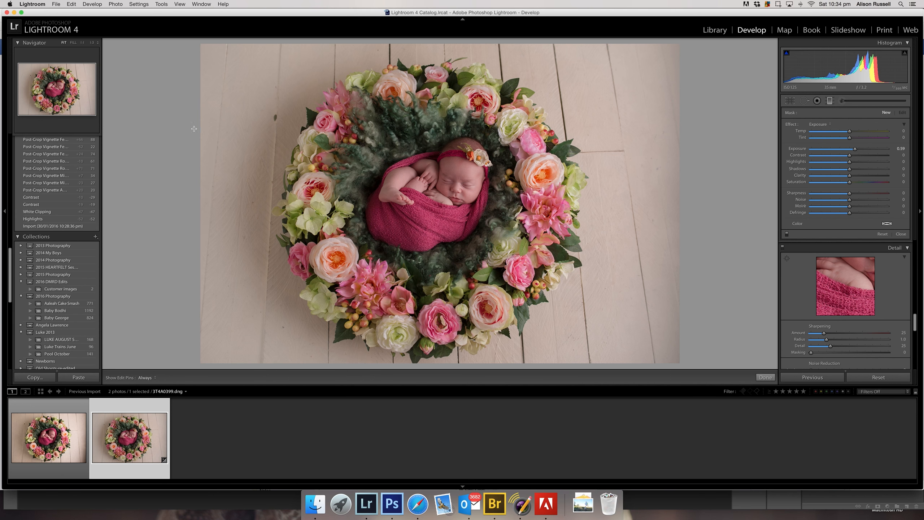
{"action": "left_click_drag", "start_coordinate": [194, 129], "coordinate": [443, 142]}
{"action": "mouse_move", "coordinate": [850, 155]}
{"action": "left_mouse_down"}
{"action": "mouse_move", "coordinate": [833, 156]}
{"action": "mouse_move", "coordinate": [852, 150]}
{"action": "left_mouse_up"}
Step: Add a second graduated filter from the photo's right edge inward with exposure 0.41 and contrast -41
{"action": "left_click", "coordinate": [887, 114]}
{"action": "left_click_drag", "start_coordinate": [688, 128], "coordinate": [565, 131]}
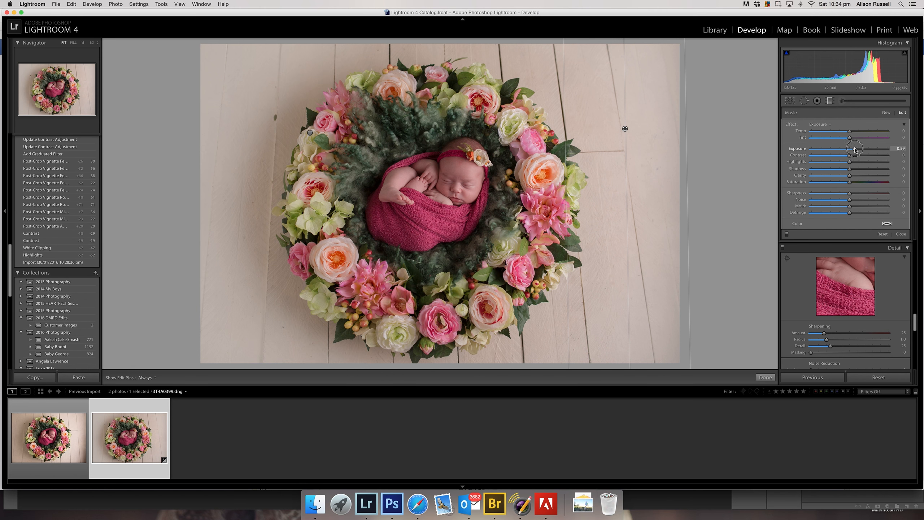
{"action": "mouse_move", "coordinate": [850, 155]}
{"action": "left_mouse_down"}
{"action": "mouse_move", "coordinate": [832, 155]}
{"action": "mouse_move", "coordinate": [853, 150]}
{"action": "left_mouse_up"}
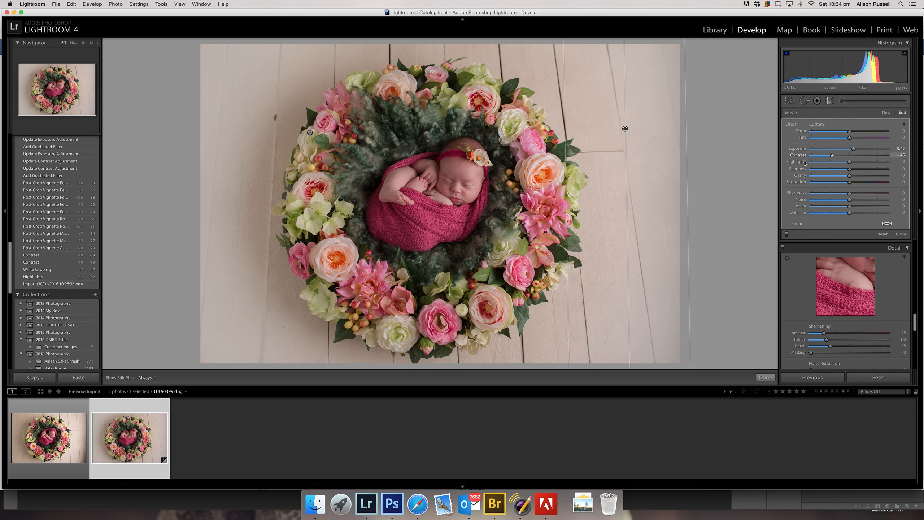
{"action": "left_click", "coordinate": [765, 378]}
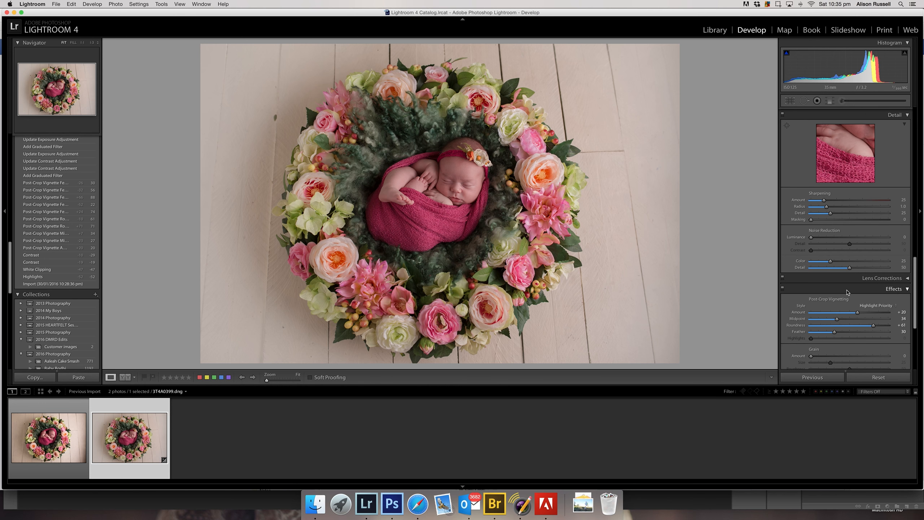
Step: Open the photo in Photoshop and clone clean board over the dark knot left of the wreath
{"action": "scroll", "coordinate": [847, 293], "scroll_direction": "down", "scroll_amount": 2}
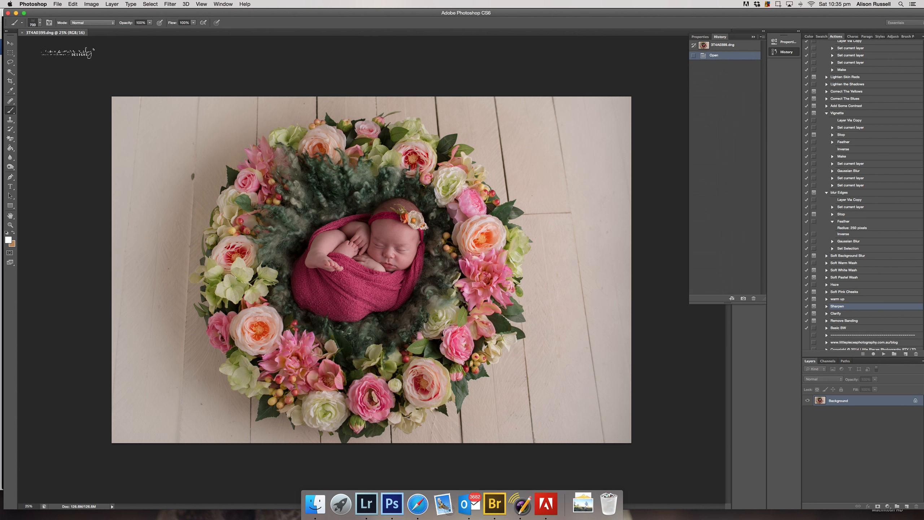
{"action": "left_click", "coordinate": [10, 43]}
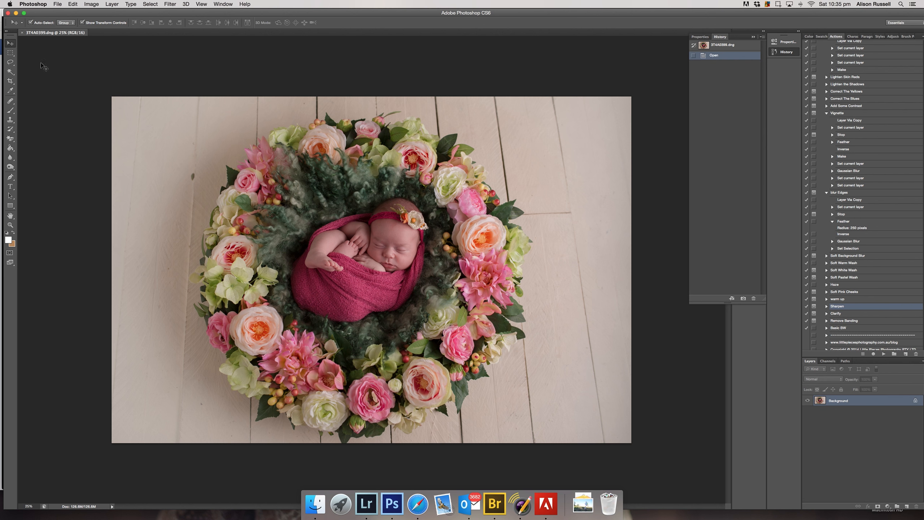
{"action": "left_click", "coordinate": [10, 101]}
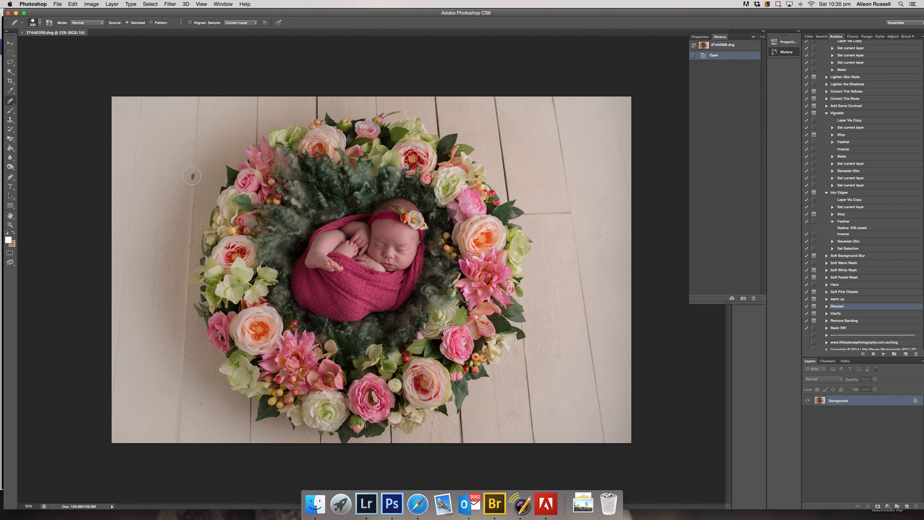
{"action": "left_click", "coordinate": [11, 120]}
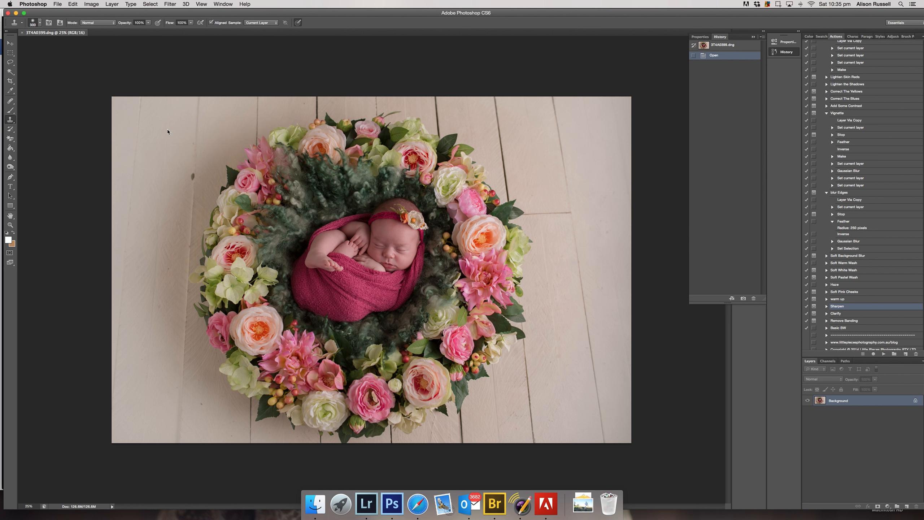
{"action": "left_click", "coordinate": [192, 168], "text": "alt"}
{"action": "left_click", "coordinate": [193, 176]}
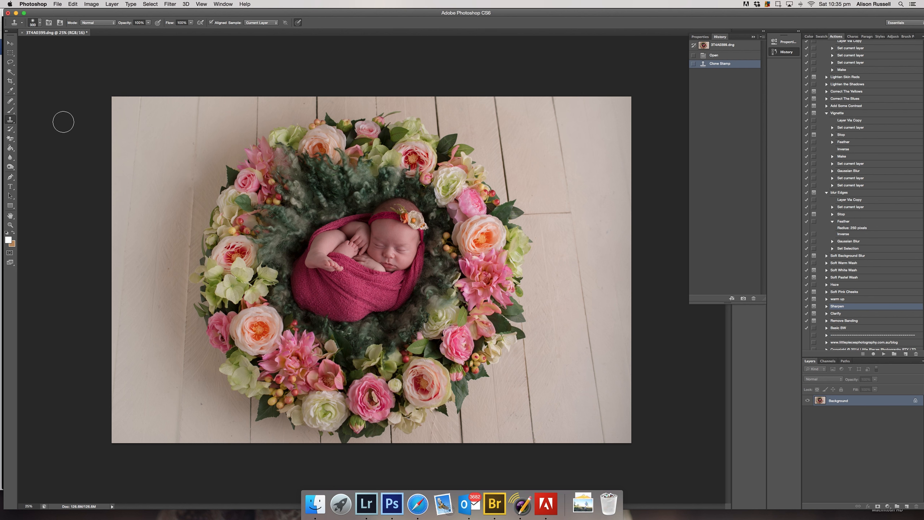
Step: Duplicate the background layer and distort the copy by pulling its lower-left and upper-right corners slightly outward
{"action": "left_click", "coordinate": [10, 101]}
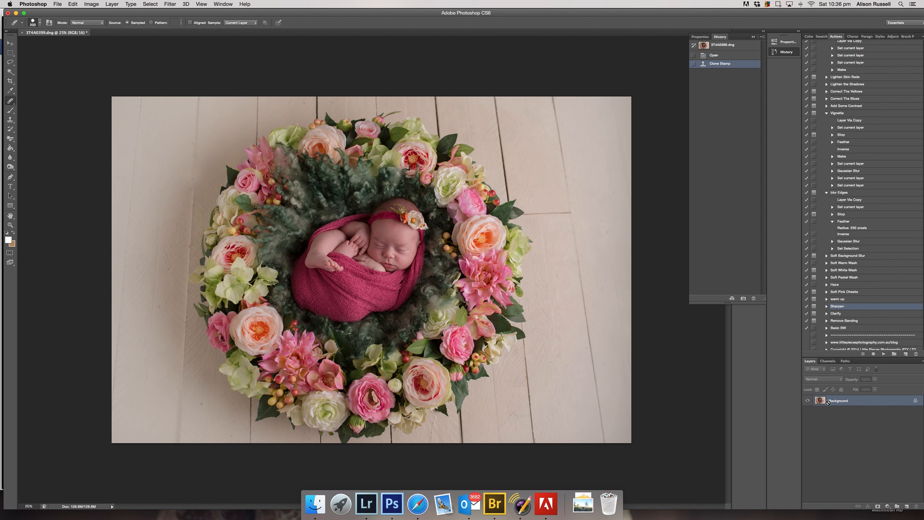
{"action": "key", "text": "super+j"}
{"action": "left_click", "coordinate": [10, 43]}
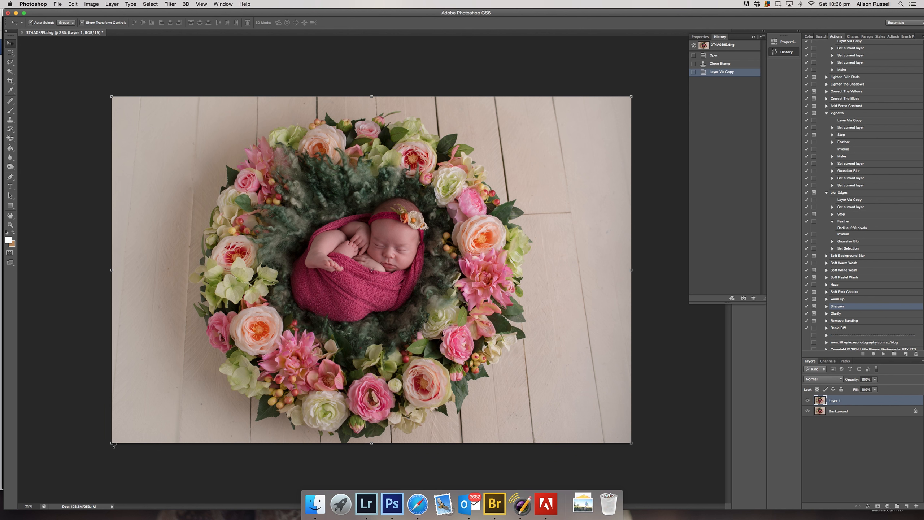
{"action": "left_click_drag", "start_coordinate": [113, 448], "coordinate": [106, 451]}
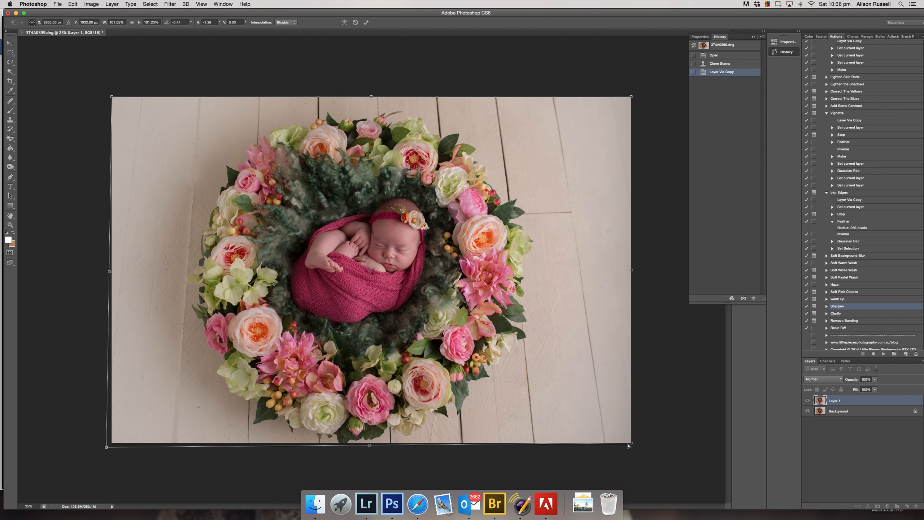
{"action": "left_click_drag", "start_coordinate": [630, 445], "coordinate": [632, 444]}
{"action": "left_click_drag", "start_coordinate": [632, 98], "coordinate": [635, 96]}
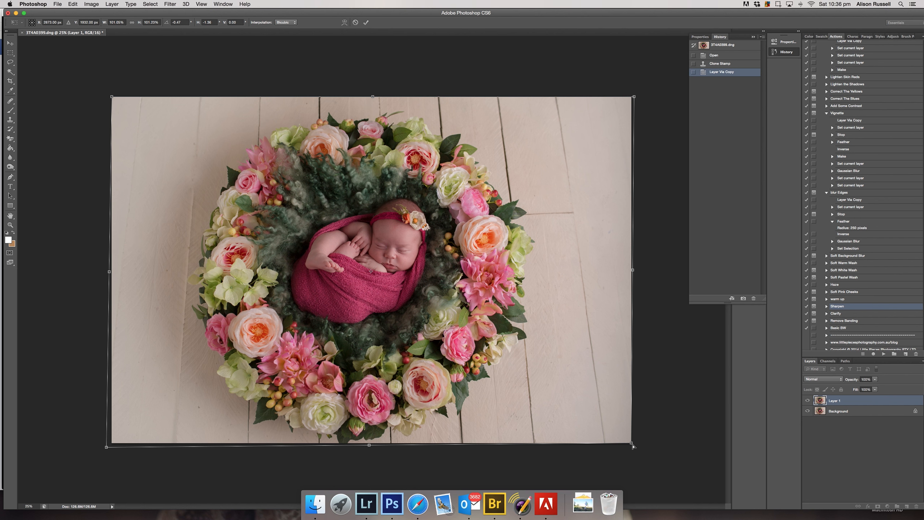
Step: Reposition the copied layer, stretch its lower-right corner outward to about 102.39% width and 102.60% height, and apply the transform
{"action": "left_click_drag", "start_coordinate": [548, 384], "coordinate": [547, 382]}
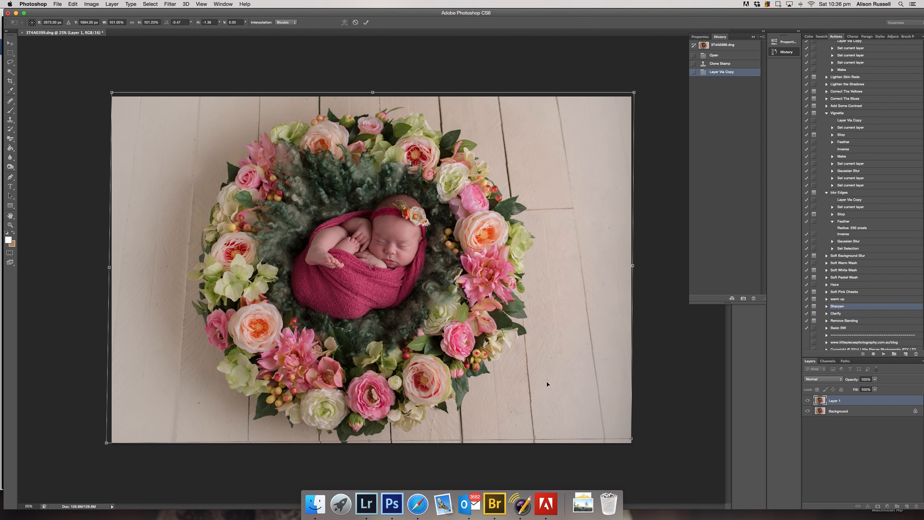
{"action": "left_click", "coordinate": [505, 383]}
{"action": "left_click_drag", "start_coordinate": [634, 441], "coordinate": [639, 443]}
{"action": "left_click_drag", "start_coordinate": [500, 347], "coordinate": [501, 340]}
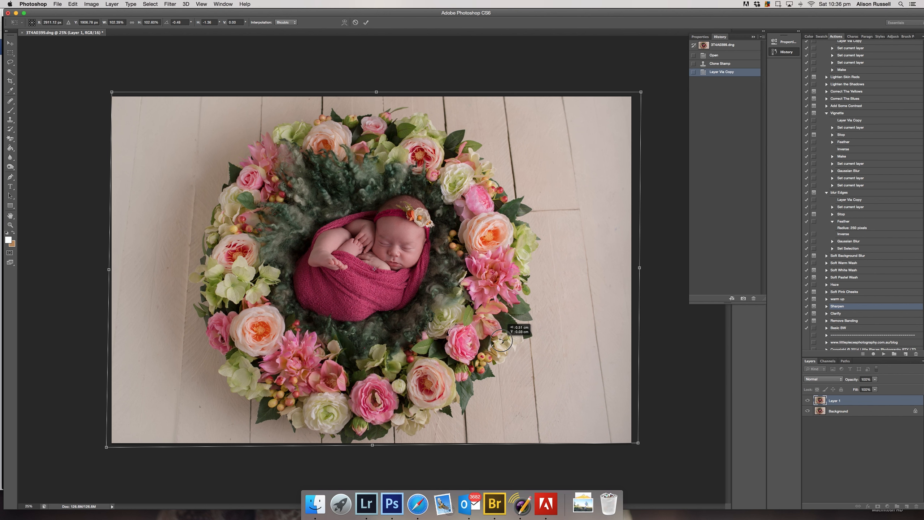
{"action": "left_click_drag", "start_coordinate": [502, 340], "coordinate": [503, 341]}
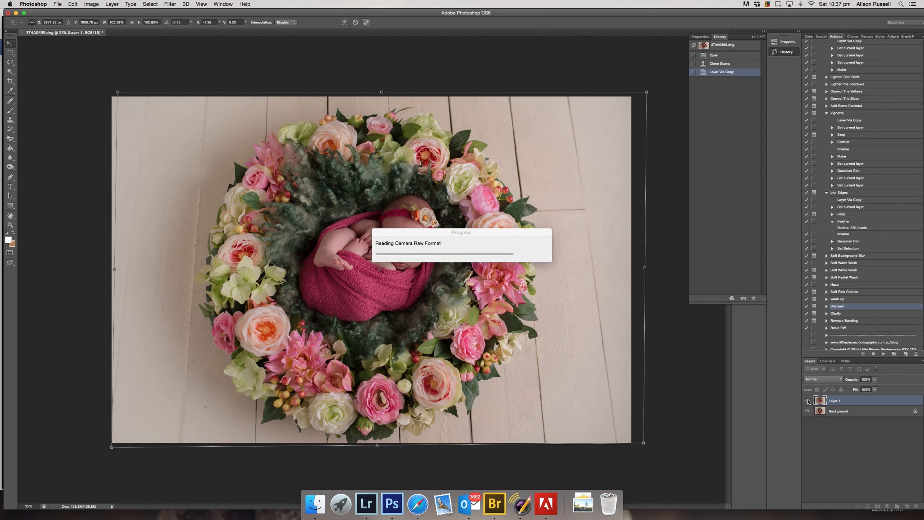
{"action": "key", "text": "Return"}
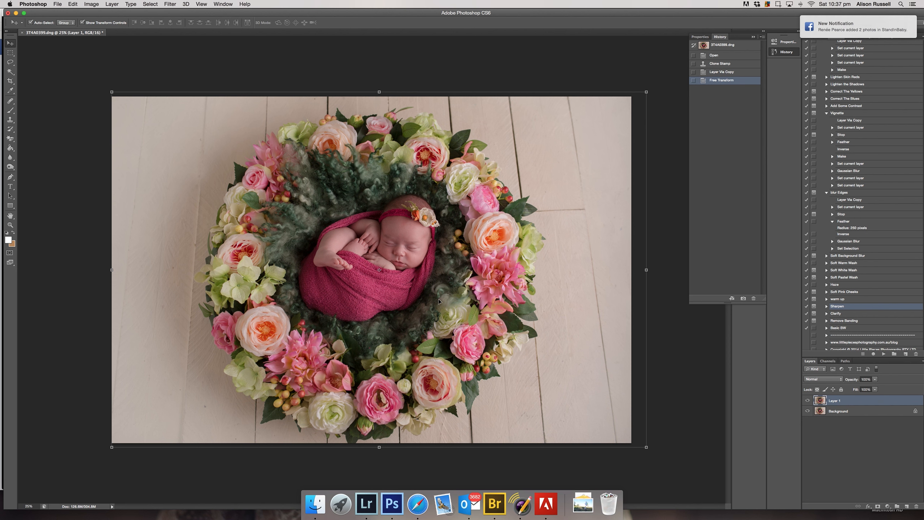
Step: Distort the copied layer again by pulling its upper-left and upper-right corners outward, and apply the transform
{"action": "left_click_drag", "start_coordinate": [110, 92], "coordinate": [104, 92]}
{"action": "left_click_drag", "start_coordinate": [647, 93], "coordinate": [648, 92]}
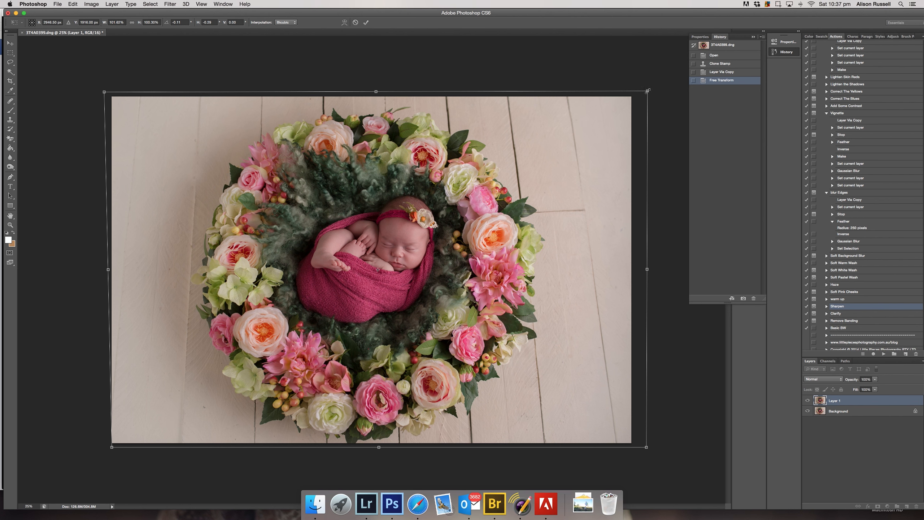
{"action": "left_click", "coordinate": [367, 23]}
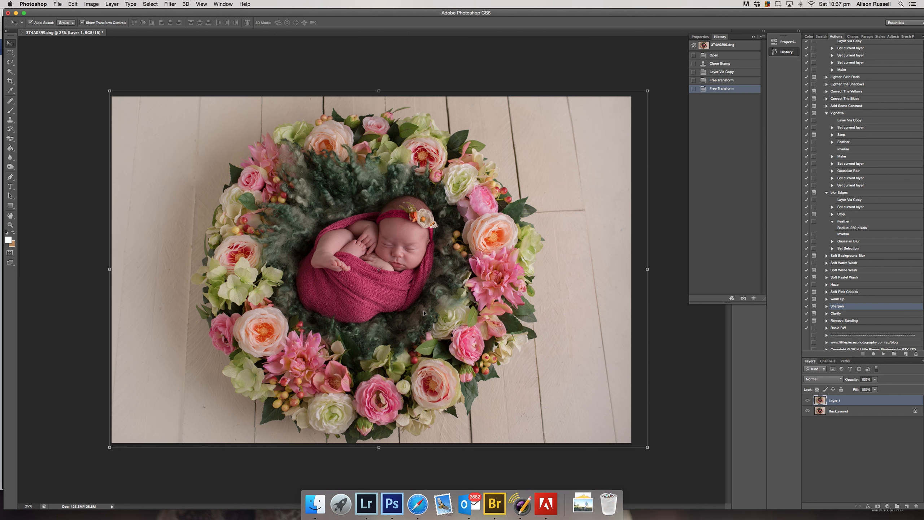
Step: Nudge the copied layer upward in large increments until its lower edge nearly meets the canvas edge
{"action": "key", "text": "shift+Up"}
{"action": "key", "text": "shift+Up"}
{"action": "key", "text": "shift+Up"}
{"action": "key", "text": "shift+Up"}
{"action": "key", "text": "shift+Up"}
{"action": "key", "text": "shift+Up"}
{"action": "key", "text": "shift+Up"}
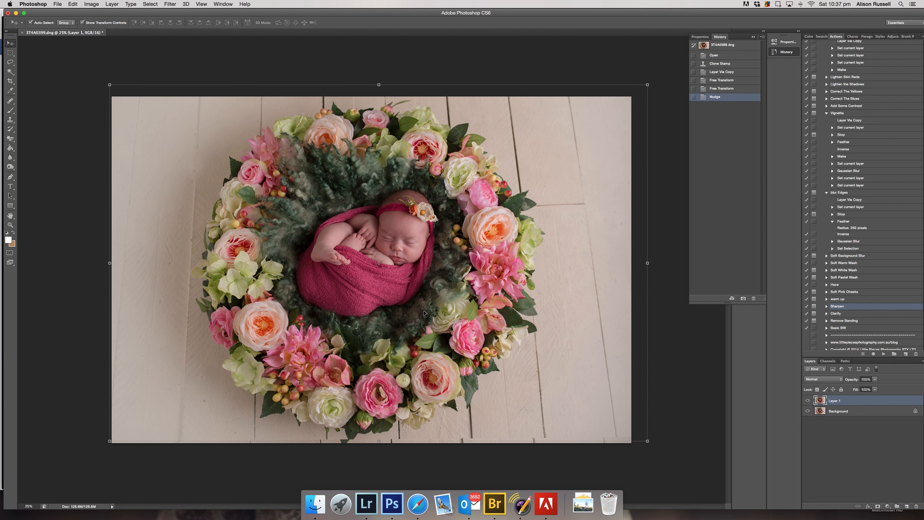
Step: Nudge the copied layer slightly right and then down in large increments until its lower edge covers the canvas's lower edge
{"action": "key", "text": "Right"}
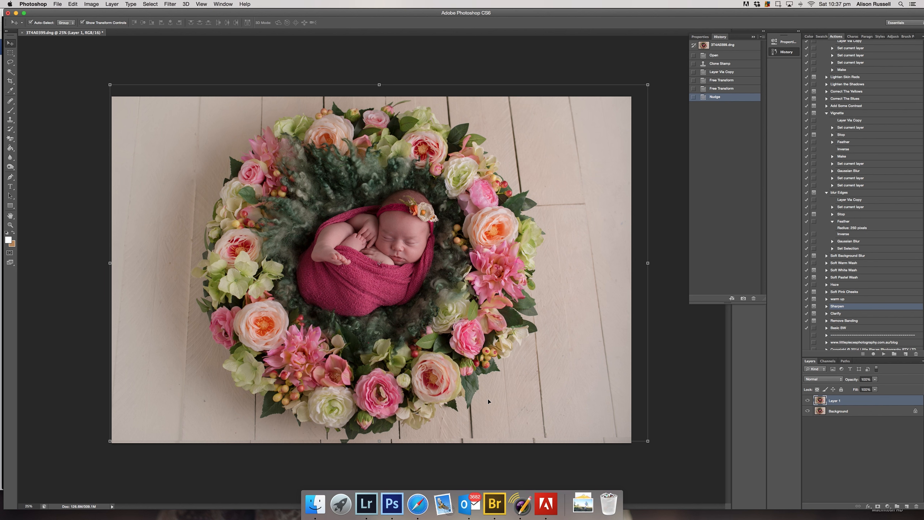
{"action": "key", "text": "shift+Down"}
{"action": "key", "text": "shift+Down"}
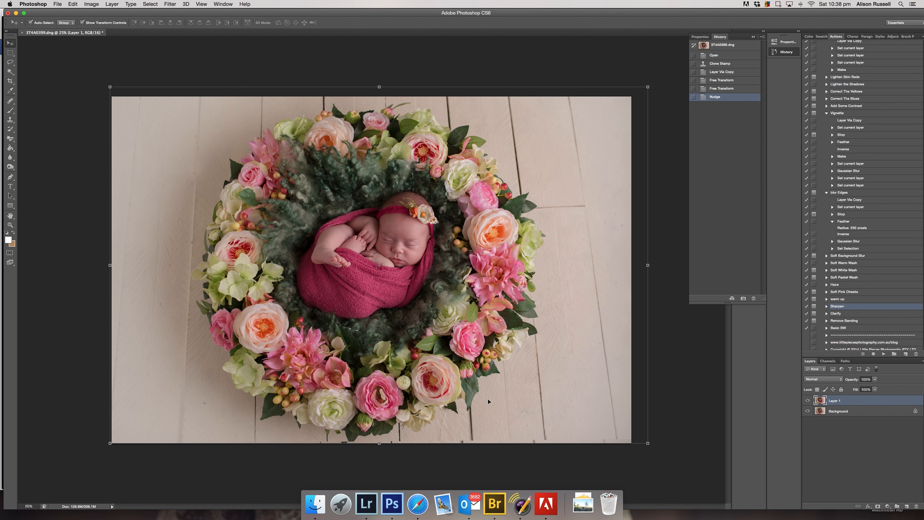
{"action": "key", "text": "shift+Down"}
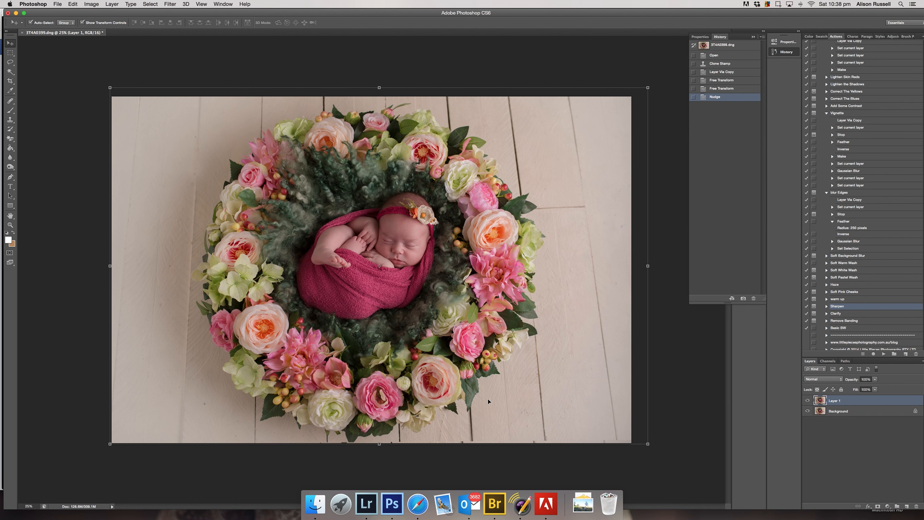
{"action": "key", "text": "shift+Down"}
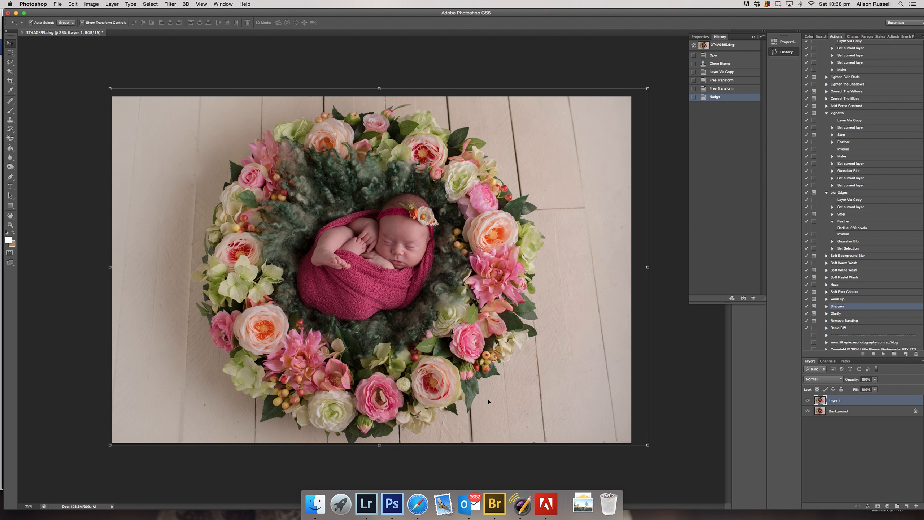
{"action": "key", "text": "shift+Down"}
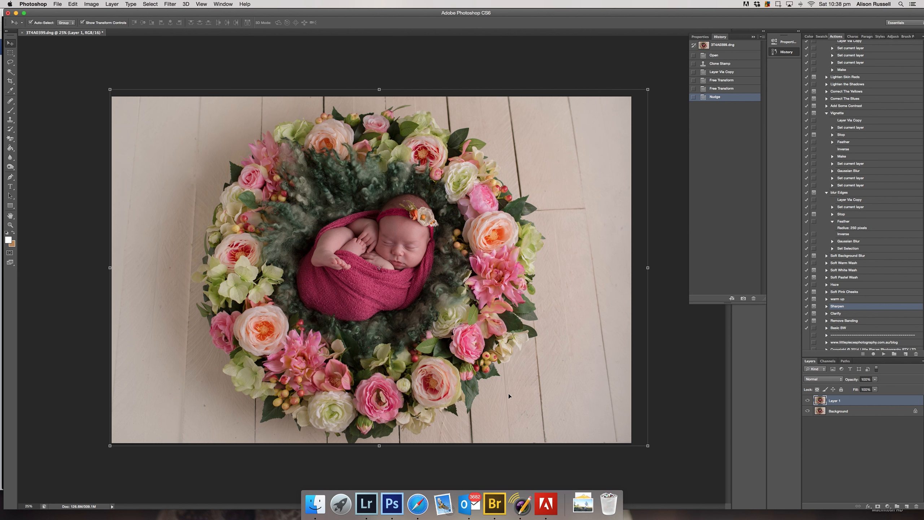
Step: Compare the photo with and without the transformed copy, and merge the visible layers
{"action": "left_click", "coordinate": [806, 400]}
{"action": "left_click", "coordinate": [807, 400]}
{"action": "key", "text": "super+e"}
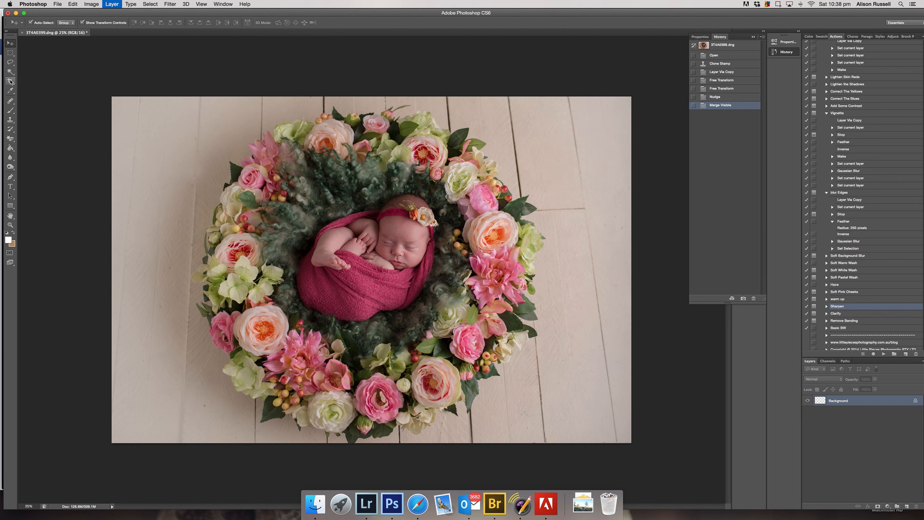
Step: Try to crop the photo slightly tighter with the web size preset, and undo that crop
{"action": "key", "text": "c"}
{"action": "left_click_drag", "start_coordinate": [633, 97], "coordinate": [607, 117]}
{"action": "left_click", "coordinate": [493, 201]}
{"action": "left_click_drag", "start_coordinate": [493, 201], "coordinate": [487, 201]}
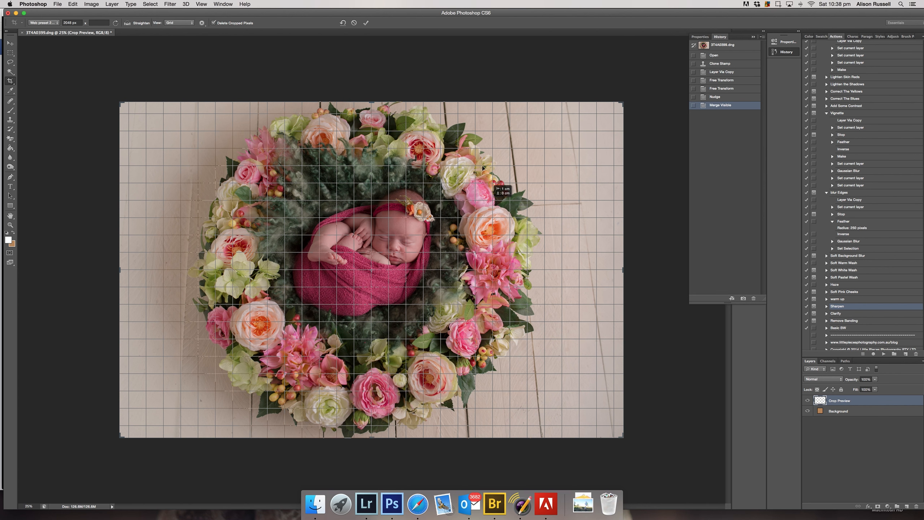
{"action": "left_click", "coordinate": [366, 23]}
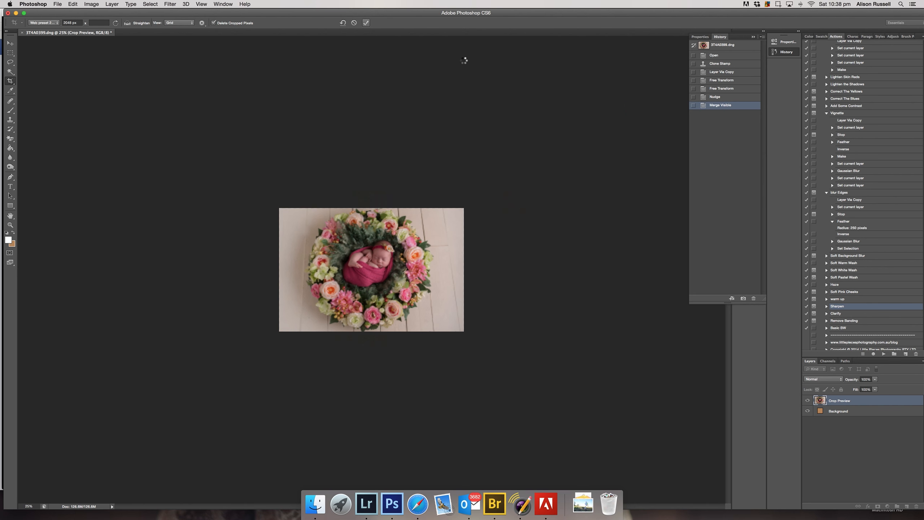
{"action": "key", "text": "super+z"}
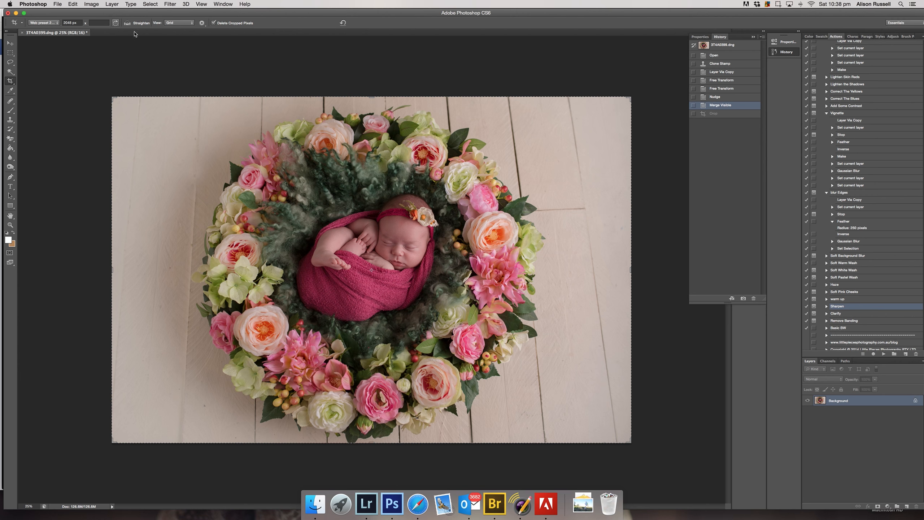
Step: Reset the crop to unconstrained, trim a thin margin off the photo's edges and apply the crop
{"action": "left_click", "coordinate": [343, 23]}
{"action": "mouse_move", "coordinate": [629, 100]}
{"action": "left_mouse_down"}
{"action": "mouse_move", "coordinate": [615, 106]}
{"action": "mouse_move", "coordinate": [624, 104]}
{"action": "left_mouse_up"}
{"action": "left_click_drag", "start_coordinate": [624, 104], "coordinate": [624, 104]}
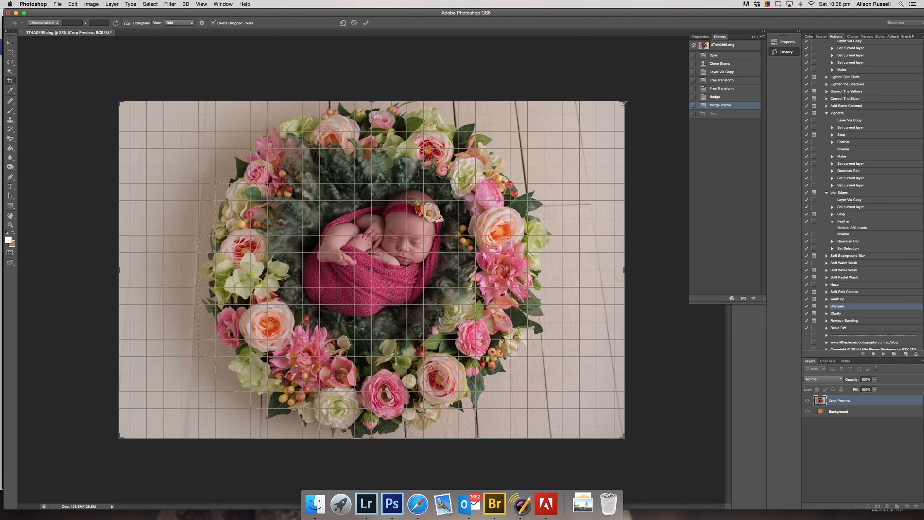
{"action": "left_click", "coordinate": [366, 23]}
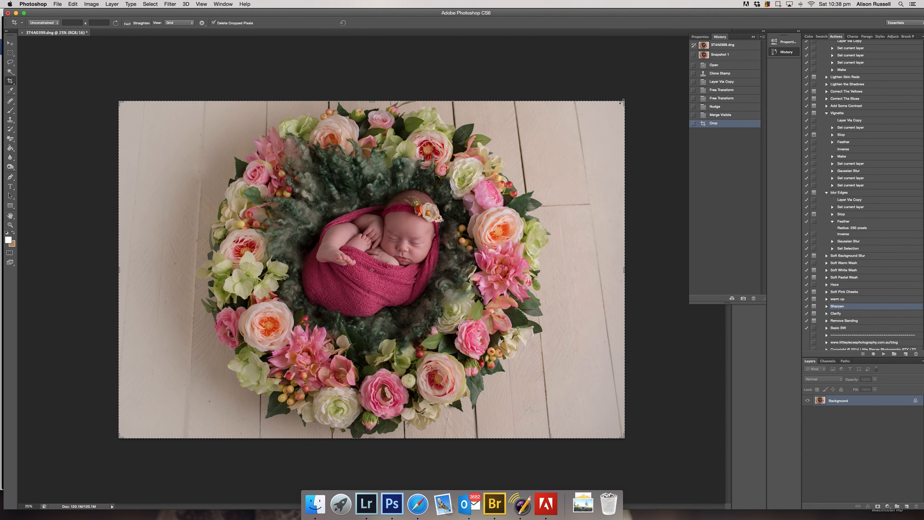
{"action": "left_click_drag", "start_coordinate": [604, 108], "coordinate": [580, 113]}
{"action": "left_click_drag", "start_coordinate": [509, 196], "coordinate": [497, 210]}
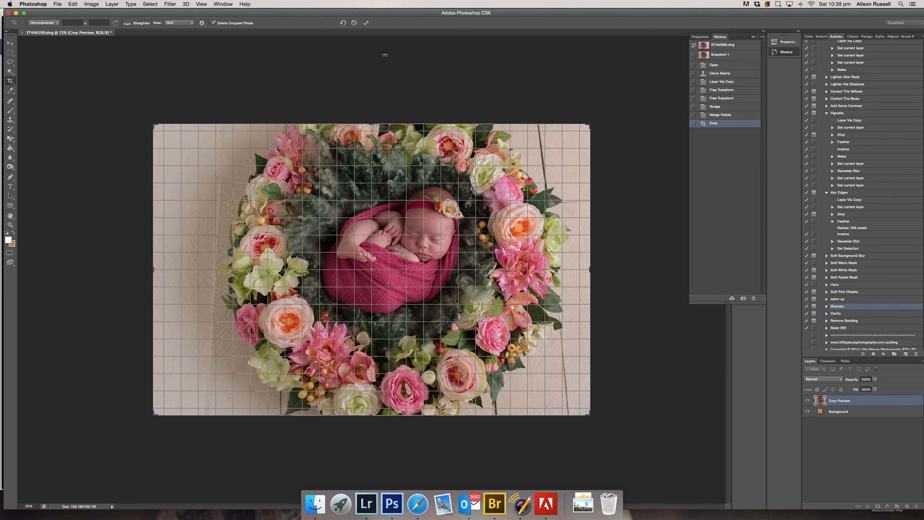
{"action": "left_click", "coordinate": [356, 24]}
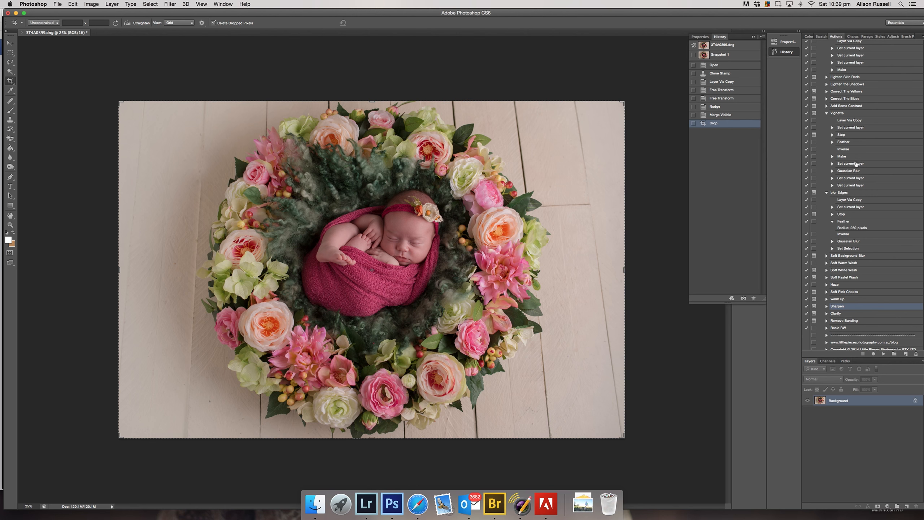
Step: Run the Lighten Skin Reds action from the Little Pieces - Workflow Actions set and dismiss its painting instruction
{"action": "scroll", "coordinate": [851, 112], "scroll_direction": "up", "scroll_amount": 5}
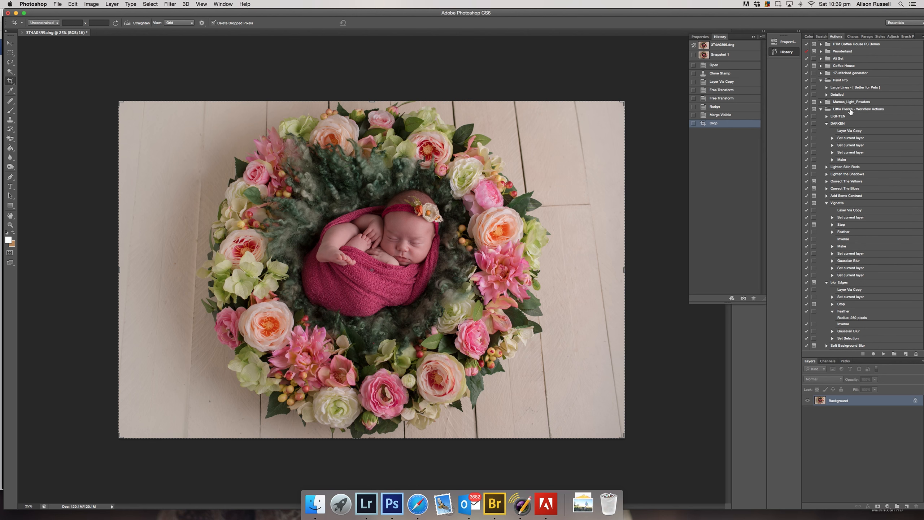
{"action": "left_click", "coordinate": [850, 168]}
{"action": "left_click", "coordinate": [883, 354]}
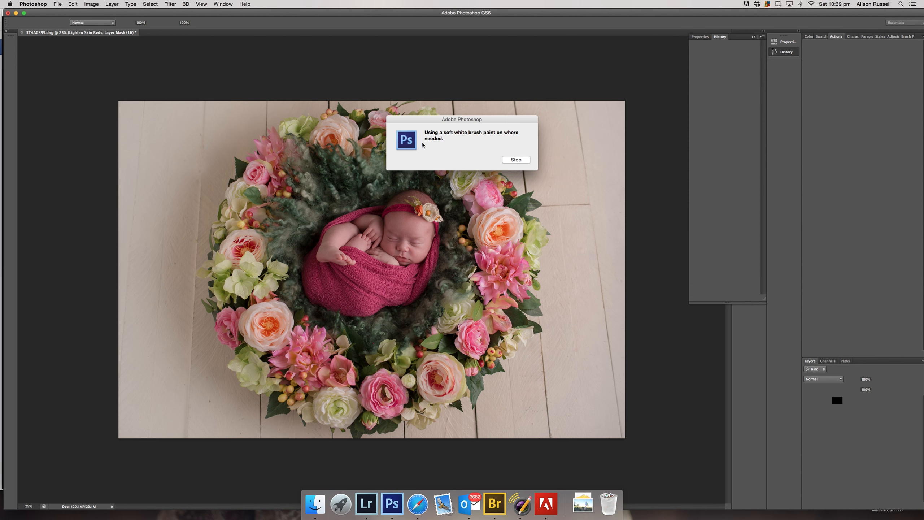
{"action": "left_click", "coordinate": [507, 162]}
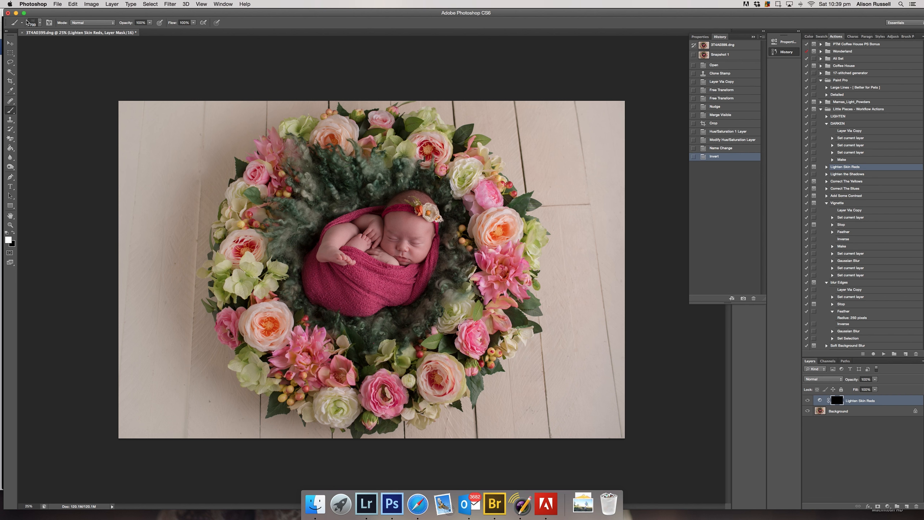
Step: Choose a soft round brush with 0% hardness and reduce its size to 200 px
{"action": "left_click", "coordinate": [39, 24]}
{"action": "left_click", "coordinate": [41, 77]}
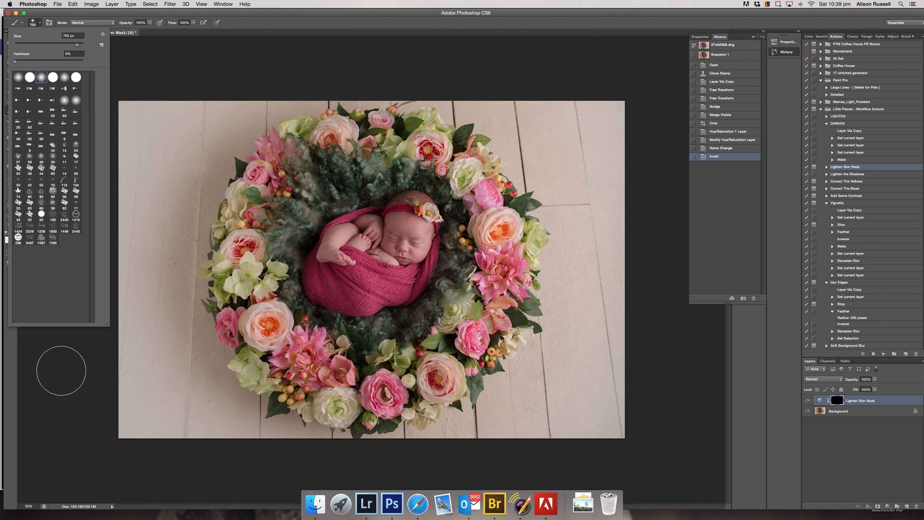
{"action": "left_click", "coordinate": [80, 239]}
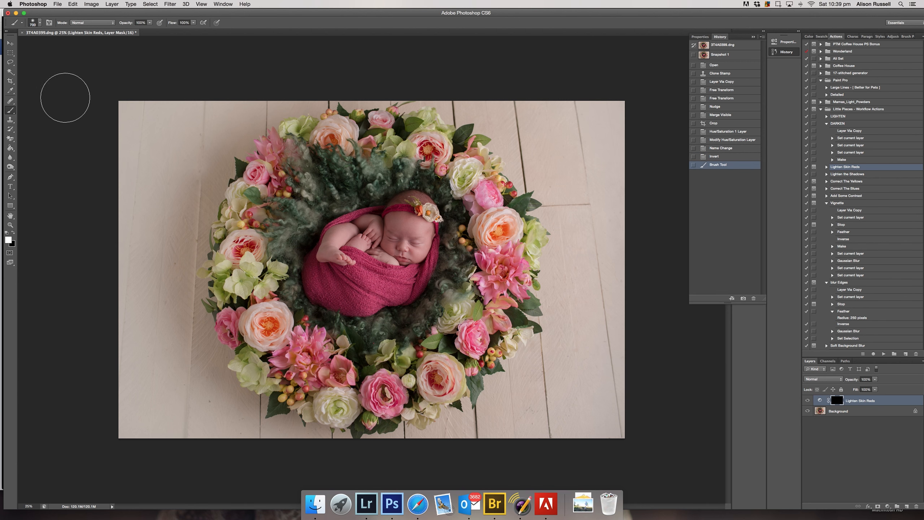
{"action": "key", "text": "bracketleft"}
{"action": "key", "text": "bracketleft"}
{"action": "key", "text": "bracketleft"}
{"action": "key", "text": "bracketleft"}
{"action": "key", "text": "bracketleft"}
{"action": "key", "text": "bracketleft"}
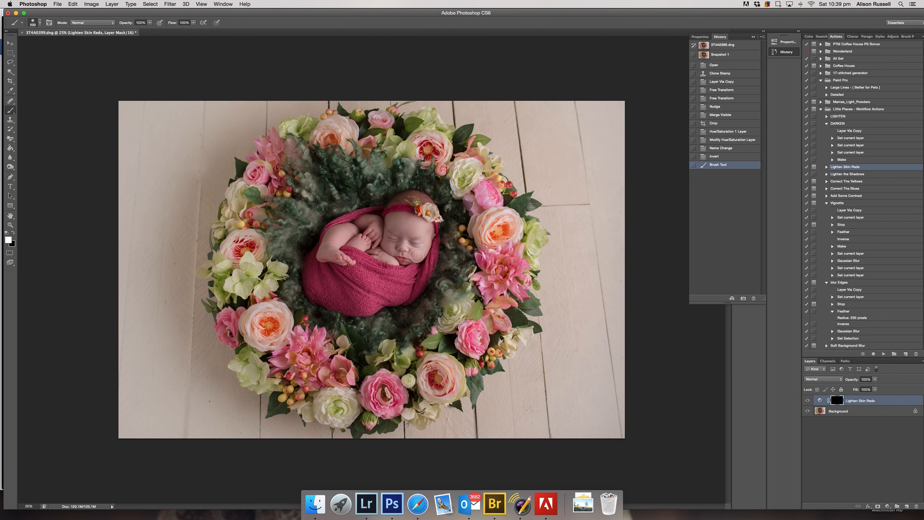
Step: Paint white on the Lighten Skin Reds mask over the baby's face, leg and foot, shrinking the brush for the smaller areas
{"action": "left_click", "coordinate": [417, 261]}
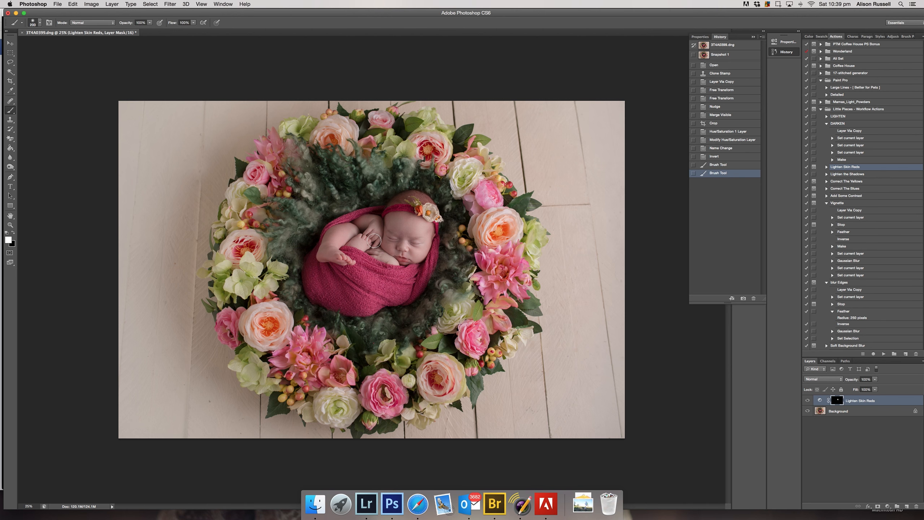
{"action": "left_click_drag", "start_coordinate": [332, 237], "coordinate": [338, 256]}
{"action": "key", "text": "bracketleft"}
{"action": "key", "text": "bracketleft"}
{"action": "key", "text": "bracketleft"}
{"action": "key", "text": "bracketleft"}
{"action": "left_click_drag", "start_coordinate": [343, 261], "coordinate": [320, 254]}
{"action": "key", "text": "bracketleft"}
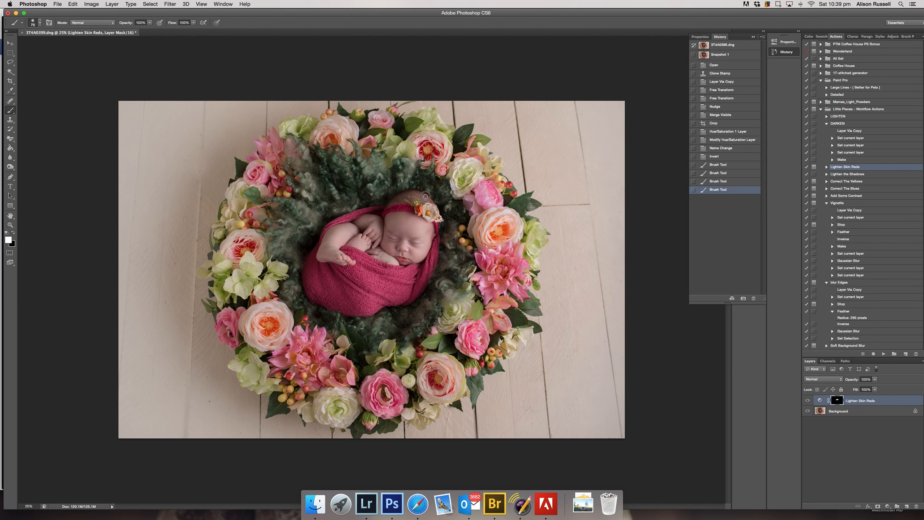
Step: Paint the Lighten Skin Reds mask over the top of the baby's head, the cheek, the hand and around the mouth with a small brush
{"action": "left_click_drag", "start_coordinate": [431, 202], "coordinate": [406, 194]}
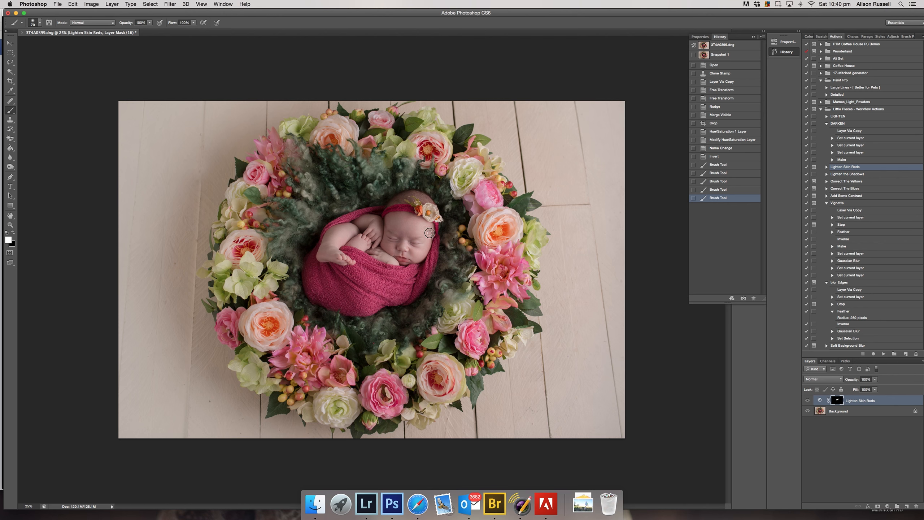
{"action": "mouse_move", "coordinate": [430, 243]}
{"action": "left_mouse_down"}
{"action": "mouse_move", "coordinate": [409, 261]}
{"action": "mouse_move", "coordinate": [376, 263]}
{"action": "left_mouse_up"}
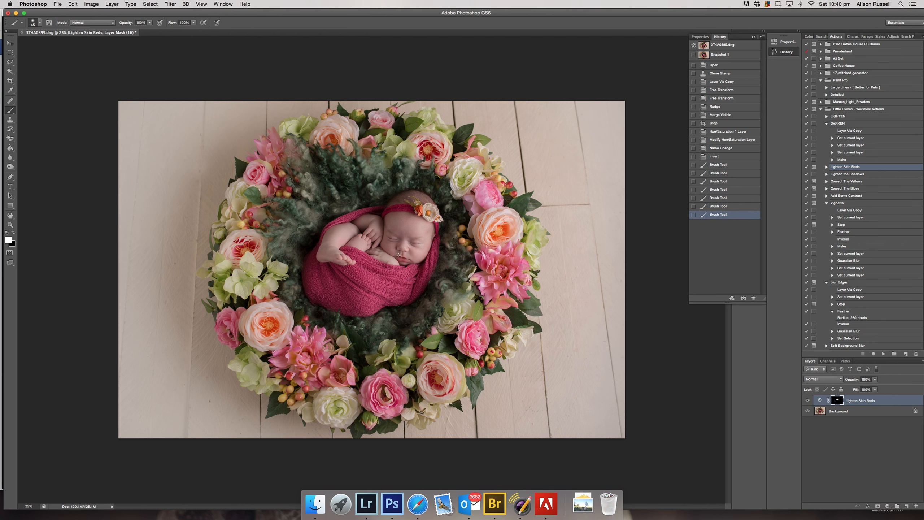
{"action": "left_click", "coordinate": [402, 255]}
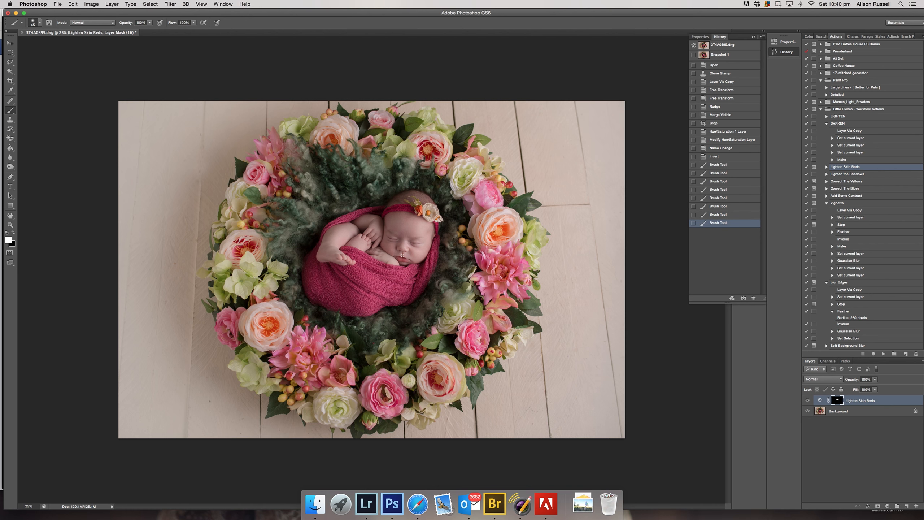
{"action": "left_click", "coordinate": [391, 255]}
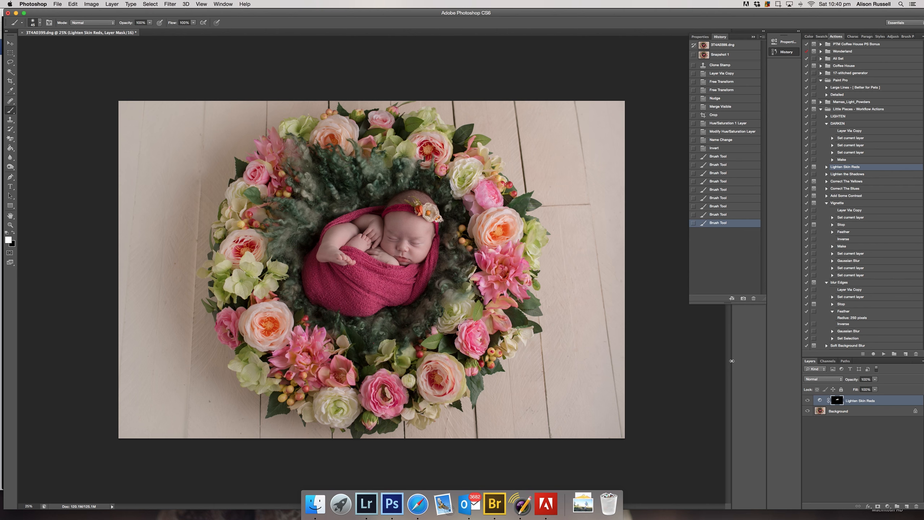
Step: Lower the Lighten Skin Reds layer's opacity to 34% and its fill to 51%
{"action": "left_click", "coordinate": [875, 379]}
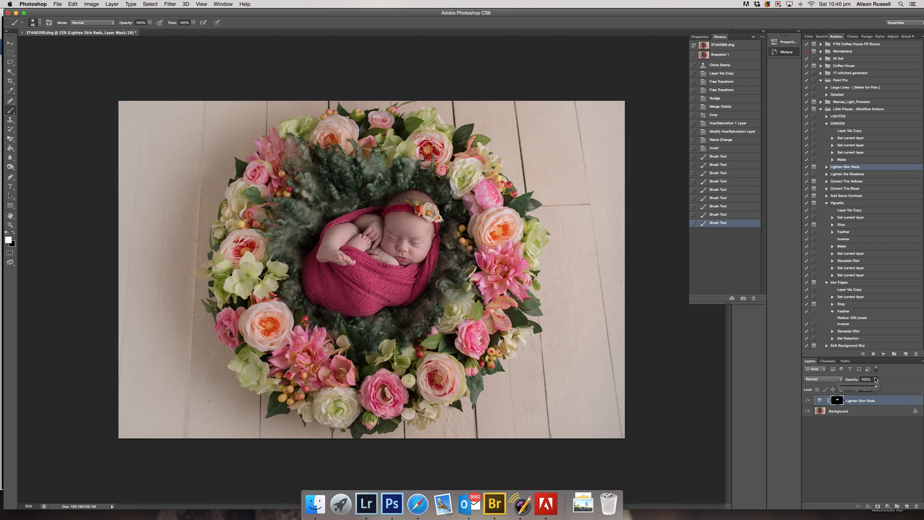
{"action": "left_click", "coordinate": [859, 387]}
{"action": "left_click_drag", "start_coordinate": [859, 386], "coordinate": [871, 385]}
{"action": "left_click", "coordinate": [885, 388]}
{"action": "left_click", "coordinate": [875, 389]}
{"action": "left_click", "coordinate": [859, 396]}
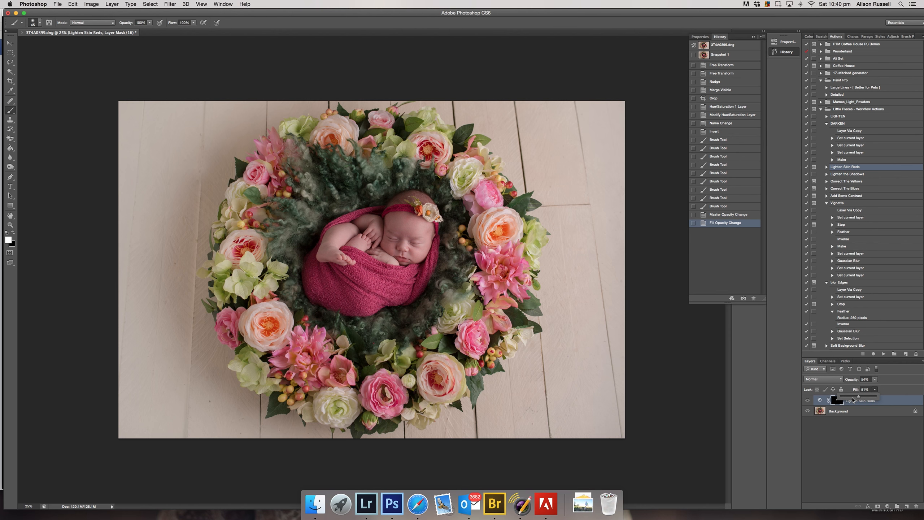
Step: Compare the skin with and without the Lighten Skin Reds layer, and merge the visible layers
{"action": "left_click", "coordinate": [808, 401]}
{"action": "left_click", "coordinate": [808, 400]}
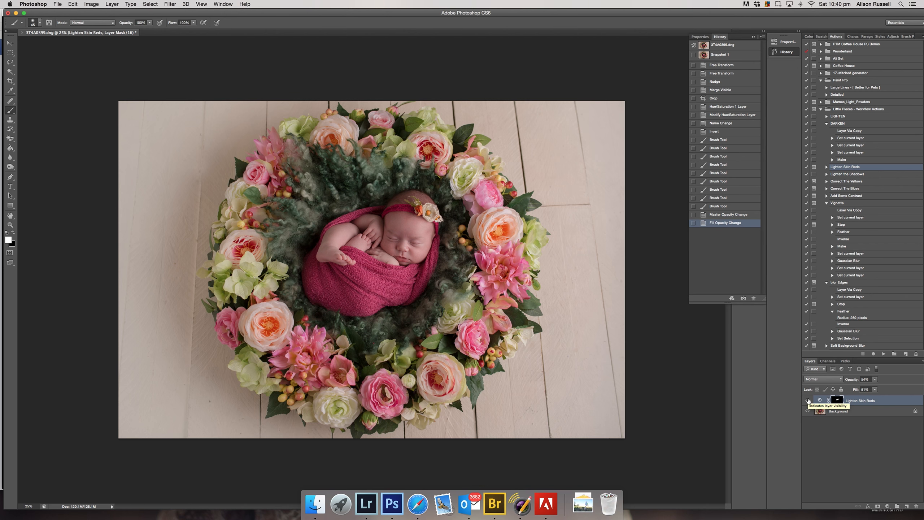
{"action": "key", "text": "super+shift+e"}
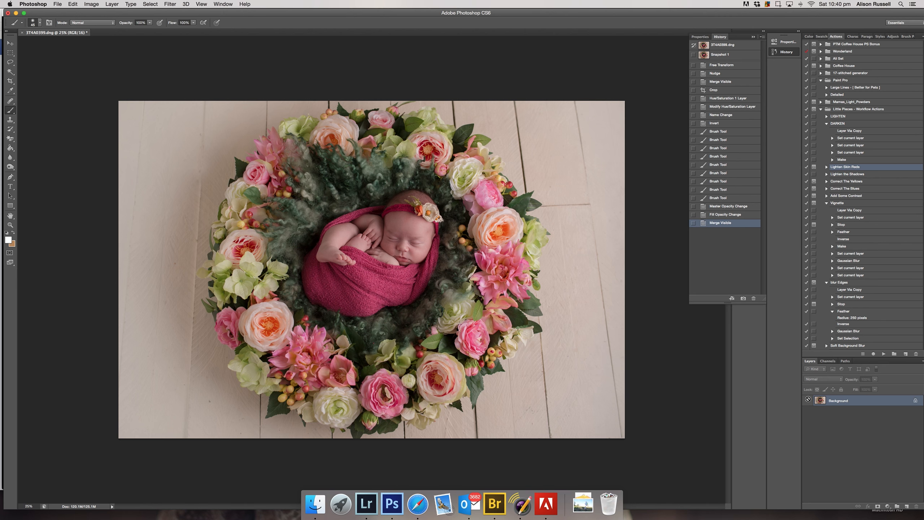
Step: Run the Lighten Skin Reds action again for close-up work on the baby and dismiss its painting instruction
{"action": "key", "text": "super+equal"}
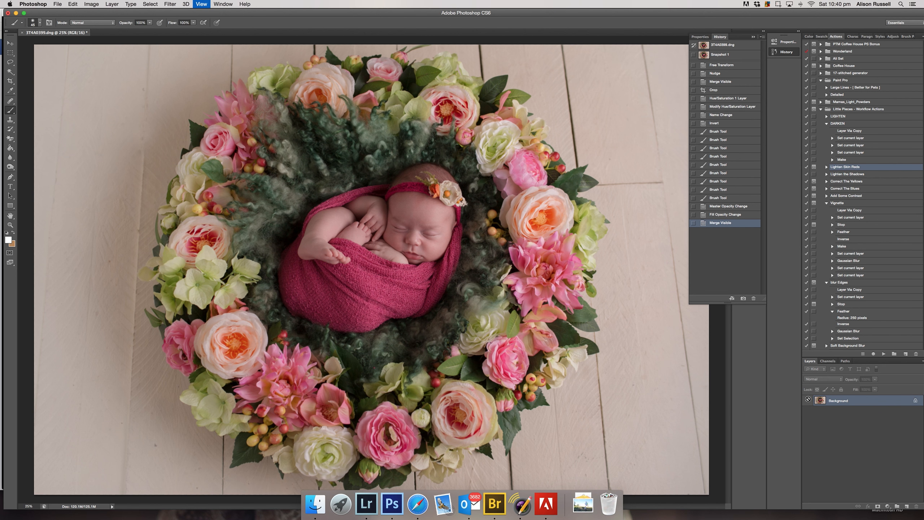
{"action": "key", "text": "super+equal"}
{"action": "key", "text": "super+equal"}
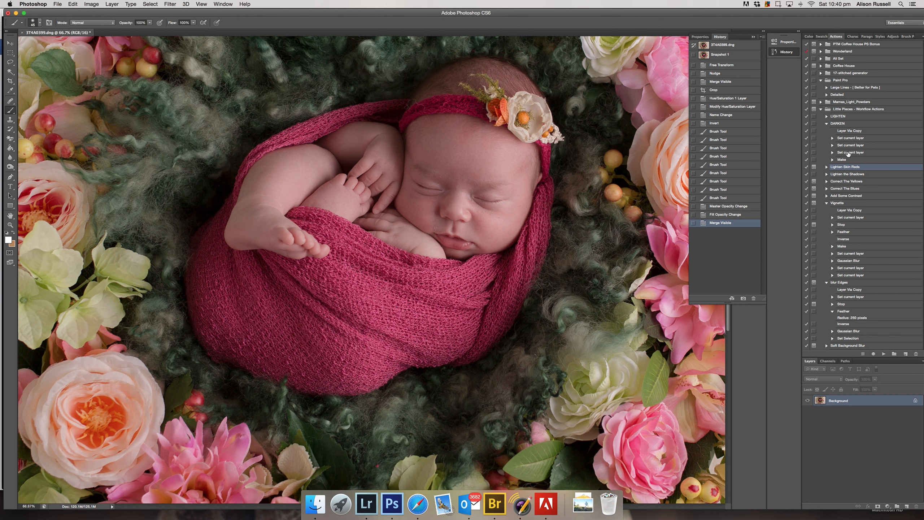
{"action": "left_click", "coordinate": [883, 353]}
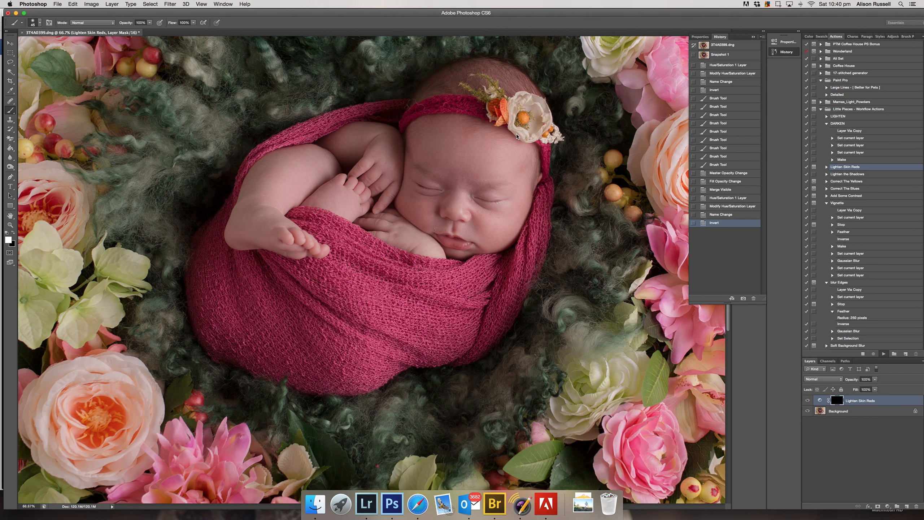
{"action": "left_click", "coordinate": [516, 160]}
Step: Paint the new Lighten Skin Reds mask over the baby's forehead with an 80 px brush, and lower the layer's opacity to about 68%
{"action": "key", "text": "bracketright"}
{"action": "key", "text": "bracketright"}
{"action": "key", "text": "bracketright"}
{"action": "key", "text": "bracketright"}
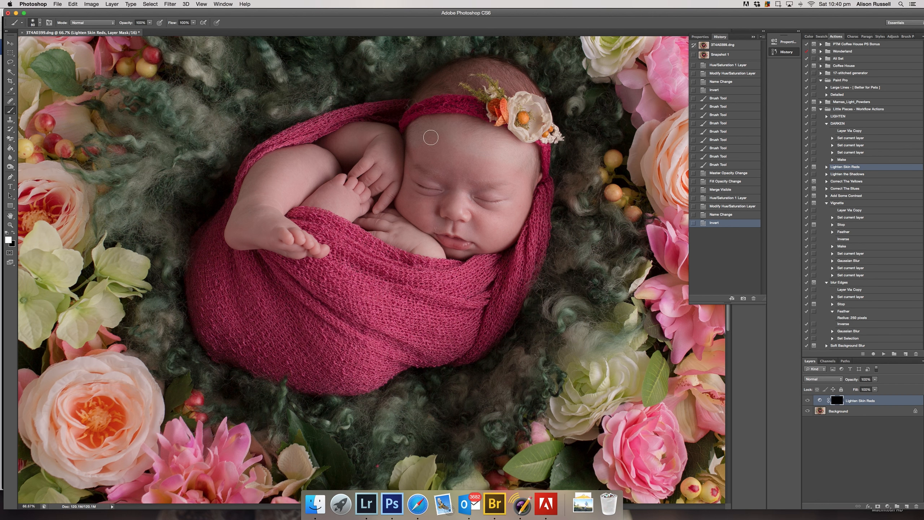
{"action": "mouse_move", "coordinate": [448, 140]}
{"action": "left_mouse_down"}
{"action": "mouse_move", "coordinate": [473, 133]}
{"action": "mouse_move", "coordinate": [421, 124]}
{"action": "mouse_move", "coordinate": [483, 163]}
{"action": "left_mouse_up"}
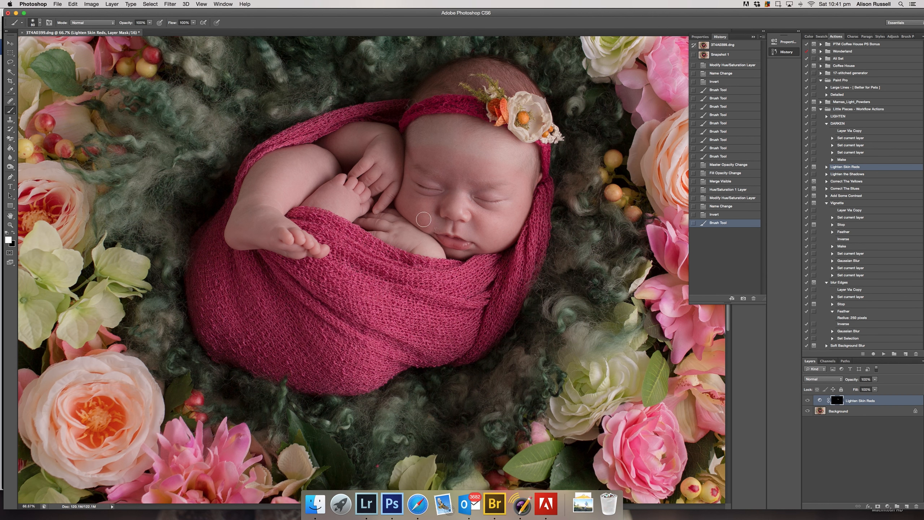
{"action": "left_click", "coordinate": [875, 379]}
{"action": "left_click_drag", "start_coordinate": [867, 388], "coordinate": [861, 388]}
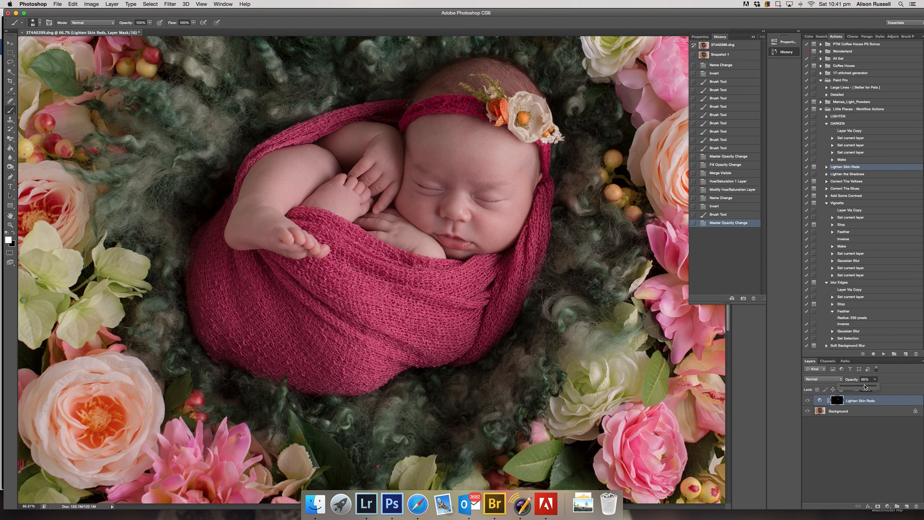
Step: Compare the skin with and without the Lighten Skin Reds layer, lower its fill to 41%, and merge the visible layers
{"action": "left_click", "coordinate": [875, 389]}
{"action": "left_click_drag", "start_coordinate": [865, 397], "coordinate": [863, 396]}
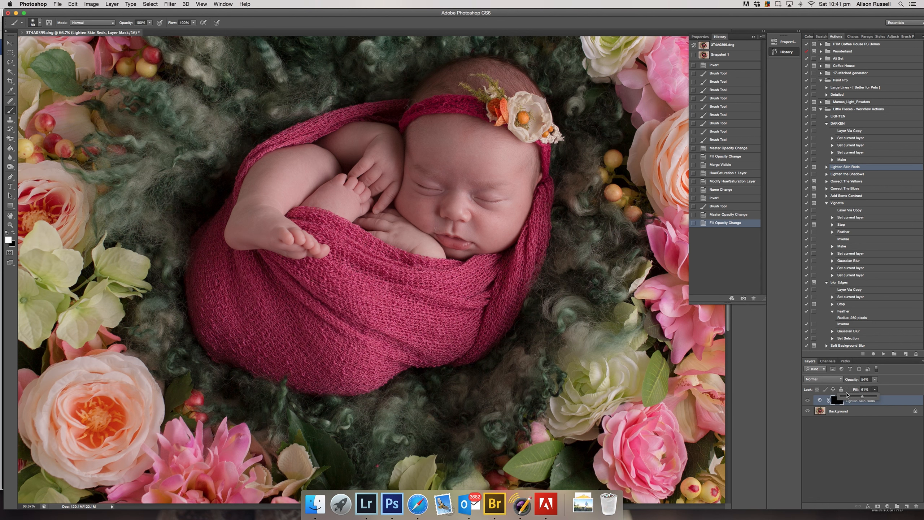
{"action": "left_click", "coordinate": [807, 400]}
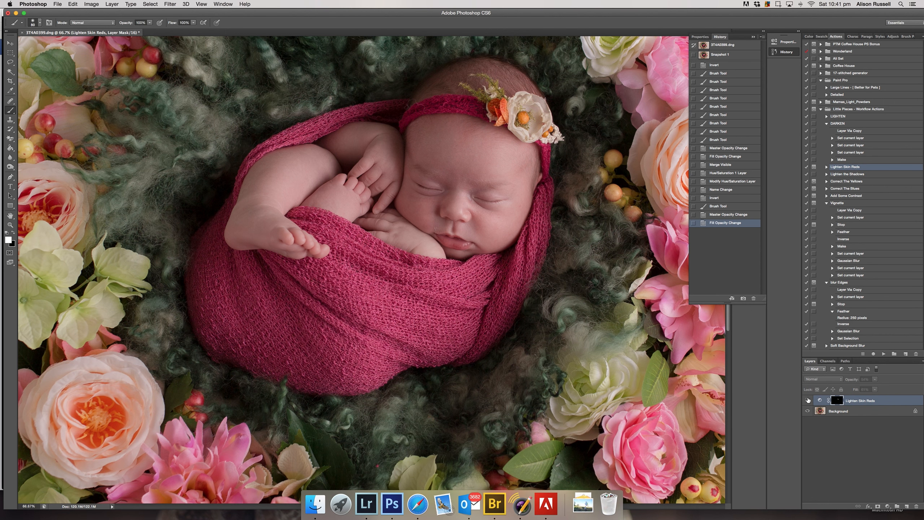
{"action": "left_click", "coordinate": [809, 400]}
{"action": "left_click", "coordinate": [875, 389]}
{"action": "left_click_drag", "start_coordinate": [868, 397], "coordinate": [869, 398]}
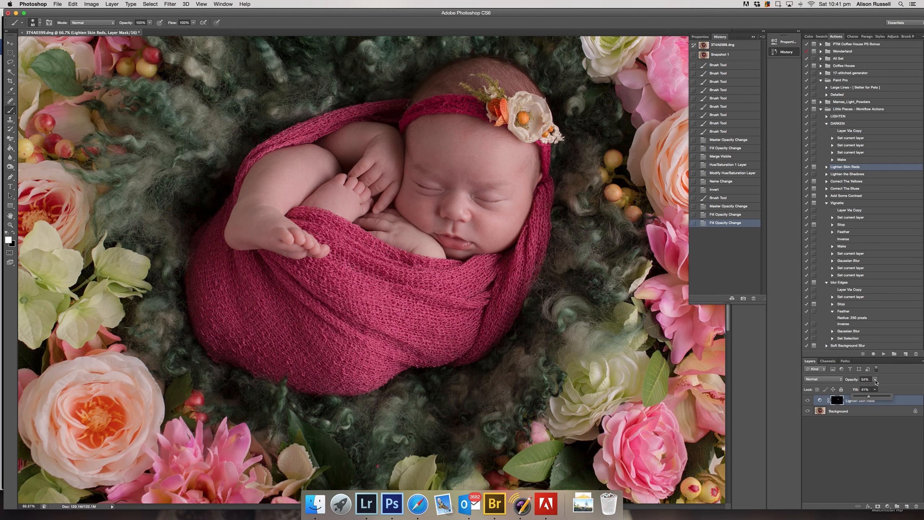
{"action": "left_click", "coordinate": [875, 381]}
{"action": "key", "text": "super+shift+e"}
Step: Heal the marks on the skin around the corner of the baby's mouth with a small Healing Brush
{"action": "key", "text": "super+1"}
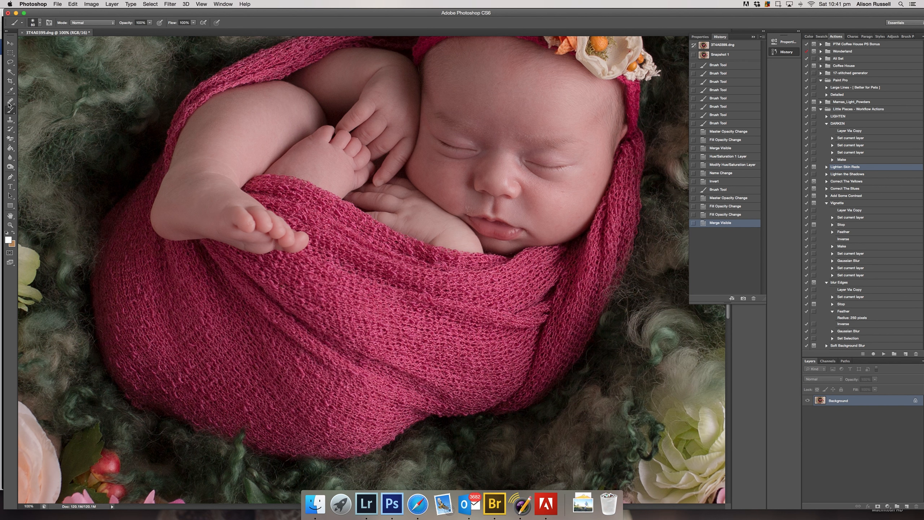
{"action": "left_click_drag", "start_coordinate": [10, 101], "coordinate": [24, 105]}
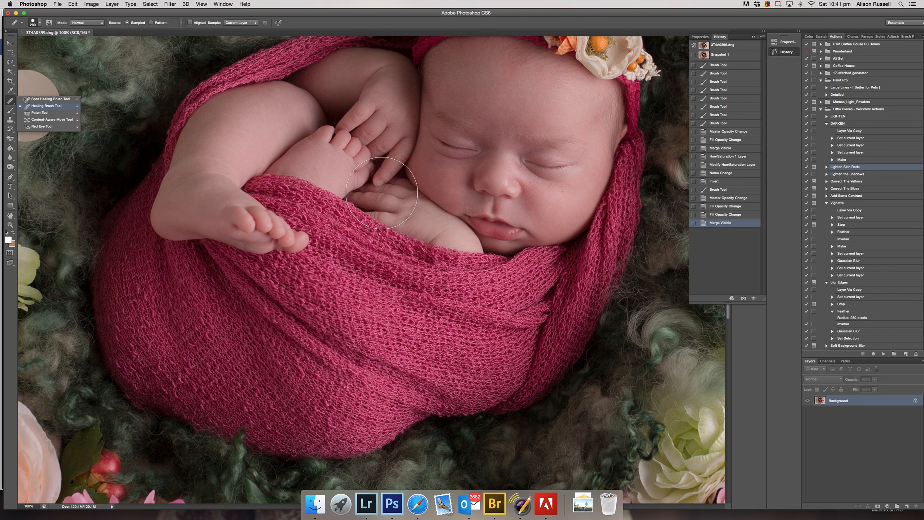
{"action": "key", "text": "bracketleft"}
{"action": "key", "text": "bracketleft"}
{"action": "key", "text": "bracketleft"}
{"action": "key", "text": "bracketleft"}
{"action": "key", "text": "bracketleft"}
{"action": "key", "text": "bracketleft"}
{"action": "key", "text": "bracketleft"}
{"action": "key", "text": "bracketleft"}
{"action": "key", "text": "bracketleft"}
{"action": "key", "text": "bracketleft"}
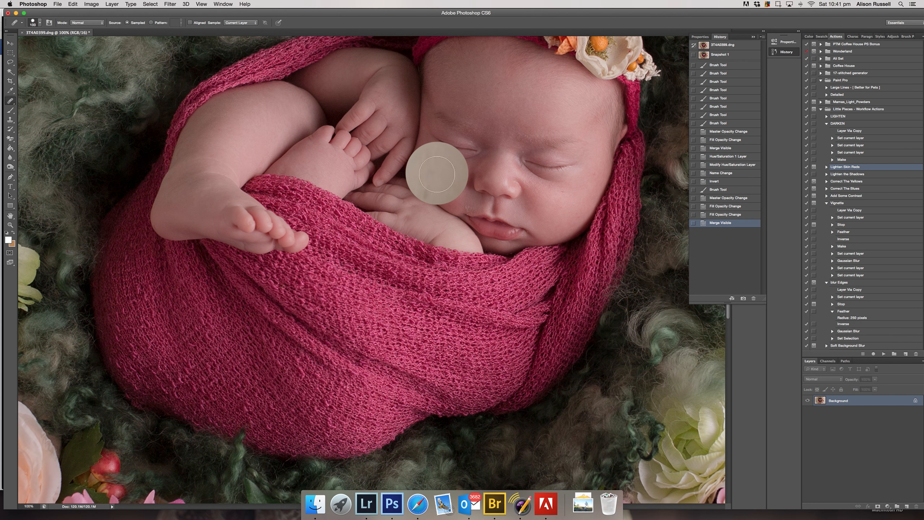
{"action": "key", "text": "bracketleft"}
{"action": "key", "text": "bracketleft"}
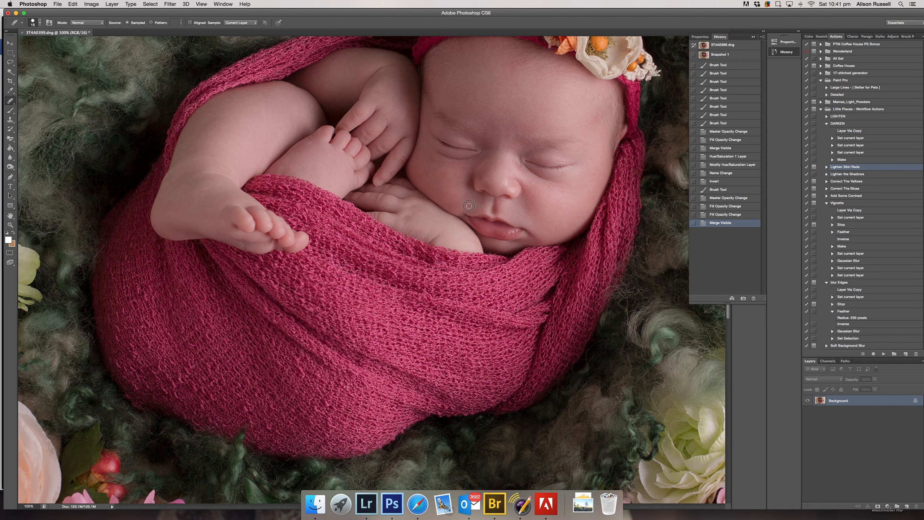
{"action": "left_click_drag", "start_coordinate": [472, 209], "coordinate": [463, 210]}
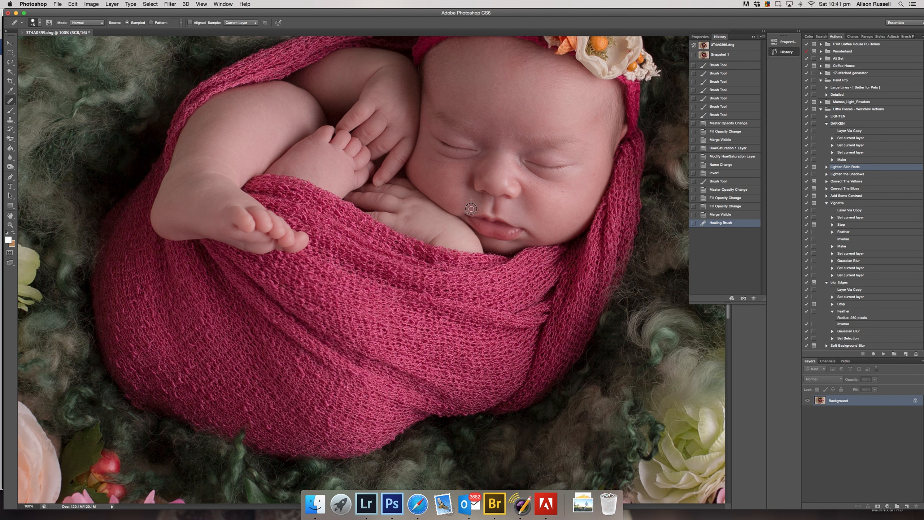
{"action": "left_click", "coordinate": [472, 211]}
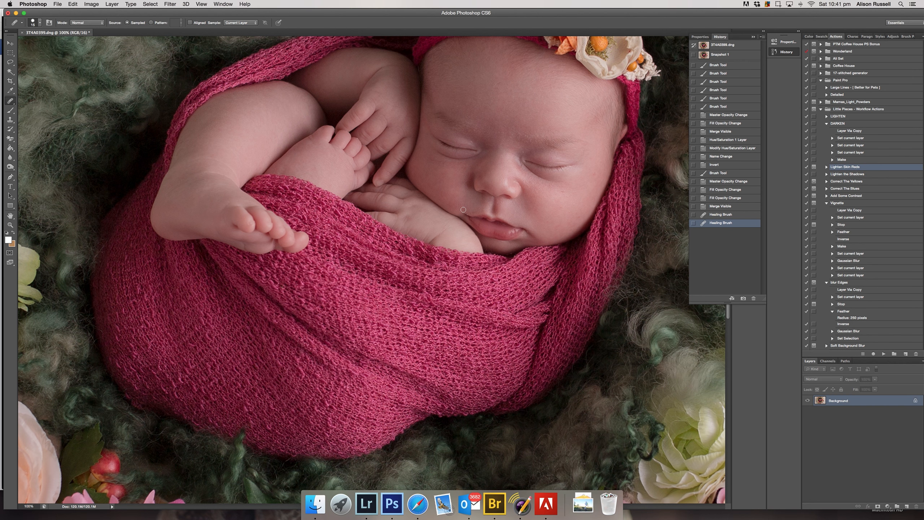
{"action": "left_click", "coordinate": [474, 212]}
{"action": "left_click", "coordinate": [474, 211]}
{"action": "left_click", "coordinate": [469, 213]}
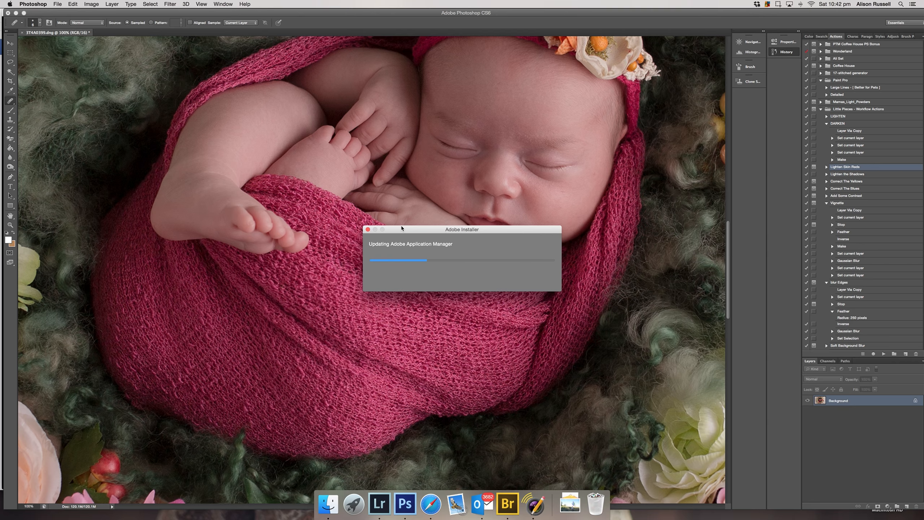
Step: Return to the portrait and heal the marks on the baby's cheek below the closed eye with a slightly larger Healing Brush
{"action": "left_click", "coordinate": [778, 5]}
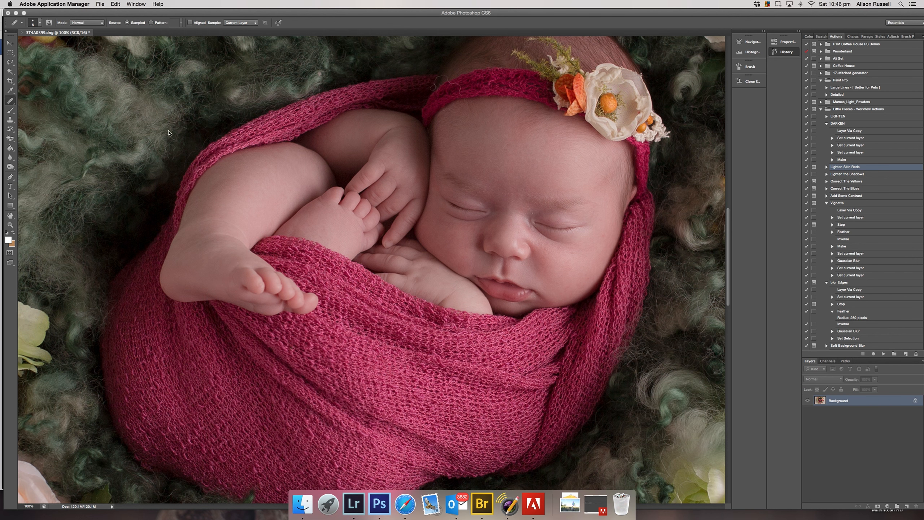
{"action": "left_click", "coordinate": [10, 103]}
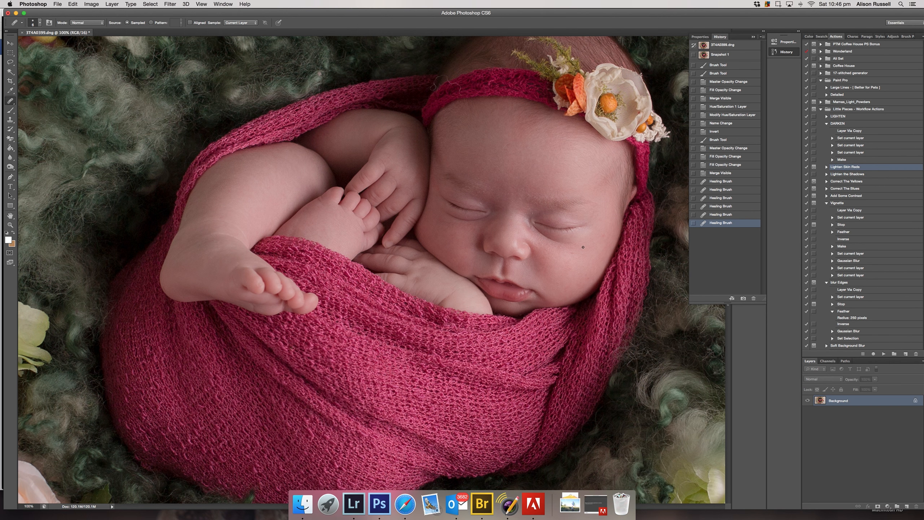
{"action": "key", "text": "bracketright"}
{"action": "key", "text": "bracketright"}
{"action": "key", "text": "bracketright"}
{"action": "left_click_drag", "start_coordinate": [598, 234], "coordinate": [571, 249]}
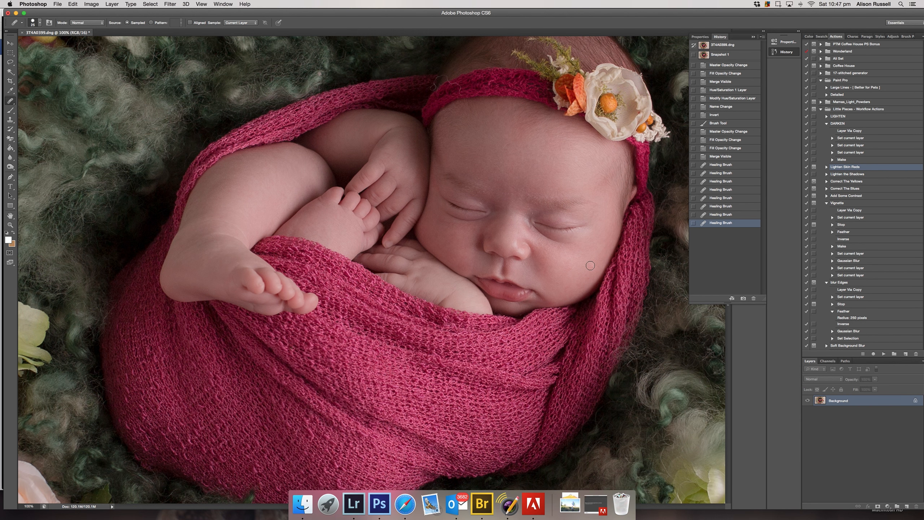
{"action": "left_click", "coordinate": [579, 269]}
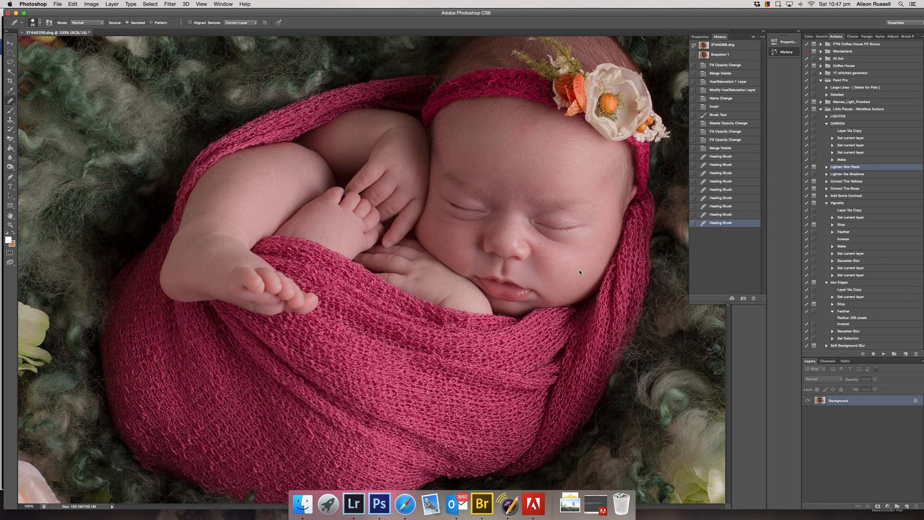
{"action": "left_click", "coordinate": [584, 274]}
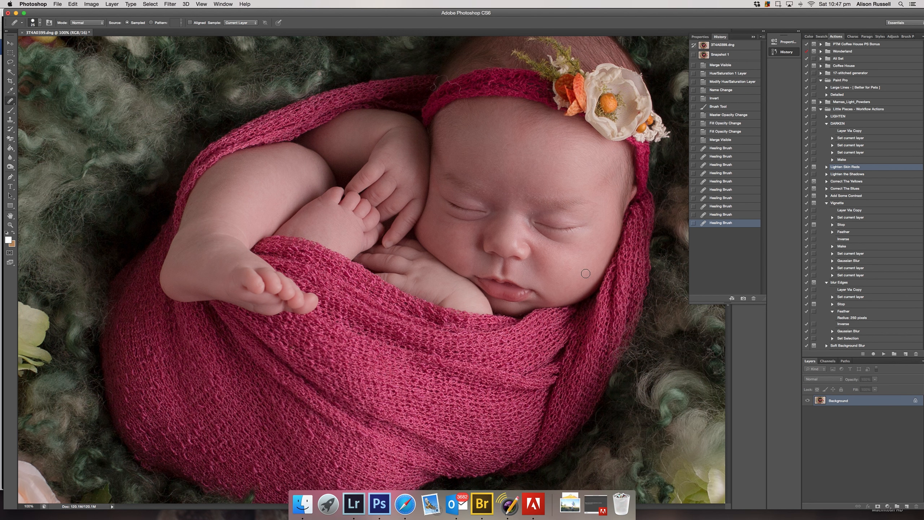
{"action": "left_click", "coordinate": [574, 270]}
{"action": "left_click", "coordinate": [564, 272]}
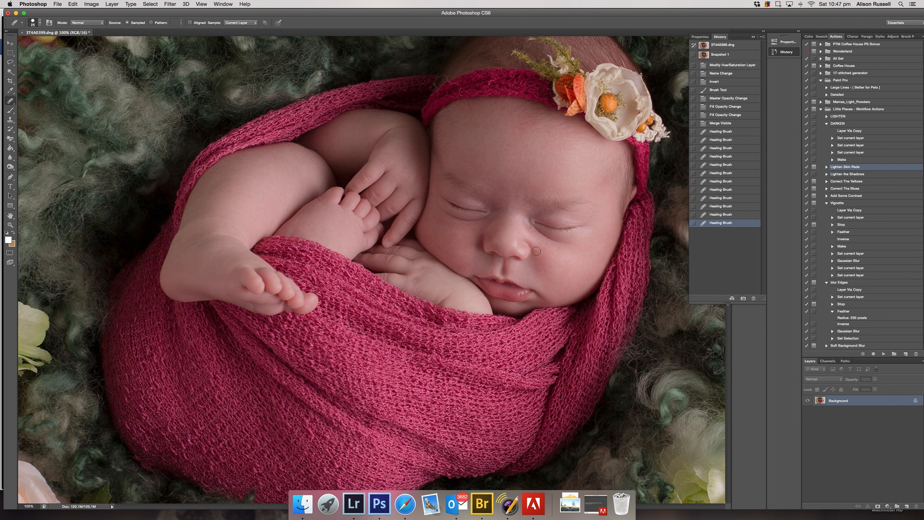
Step: Heal the small marks at the inner corner of the eye above that cheek with a smaller Healing Brush
{"action": "key", "text": "bracketleft"}
{"action": "key", "text": "bracketleft"}
{"action": "left_click", "coordinate": [534, 211]}
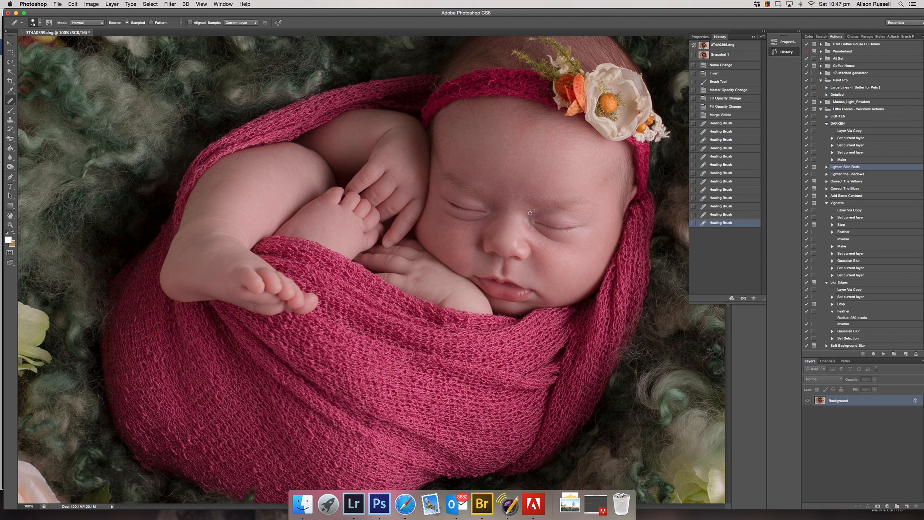
{"action": "left_click", "coordinate": [527, 216]}
{"action": "left_click", "coordinate": [533, 212]}
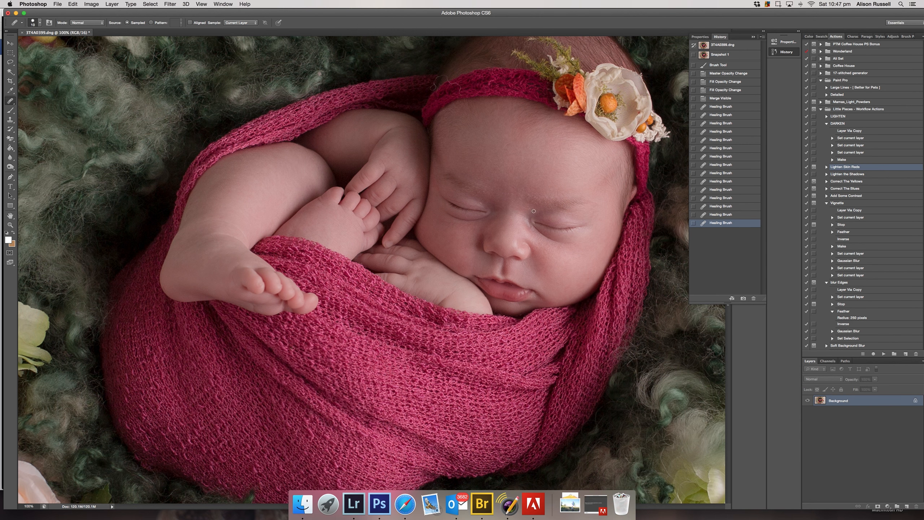
{"action": "left_click", "coordinate": [536, 211]}
{"action": "left_click", "coordinate": [538, 215]}
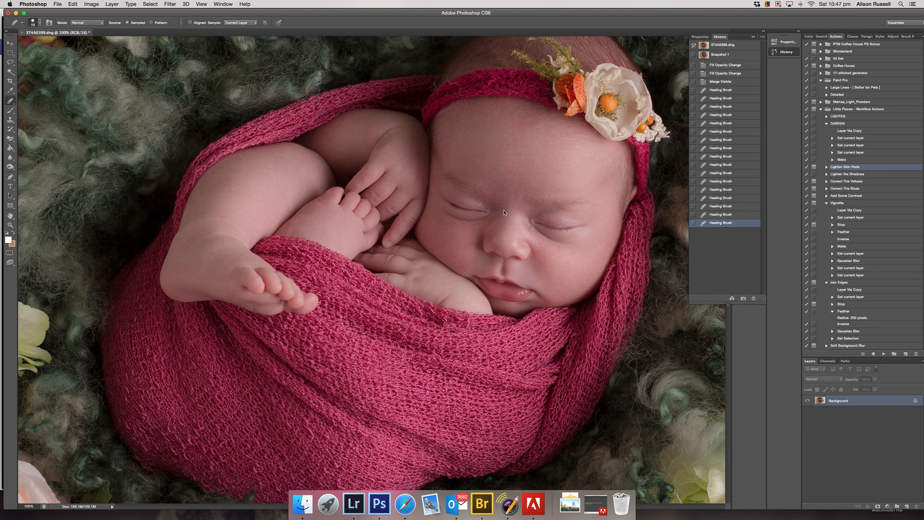
Step: Heal the marks above the other eye, between the eyebrows and on the bridge of the nose
{"action": "left_click", "coordinate": [481, 204]}
{"action": "left_click", "coordinate": [486, 207]}
{"action": "key", "text": "bracketright"}
{"action": "key", "text": "bracketleft"}
{"action": "left_click", "coordinate": [490, 189]}
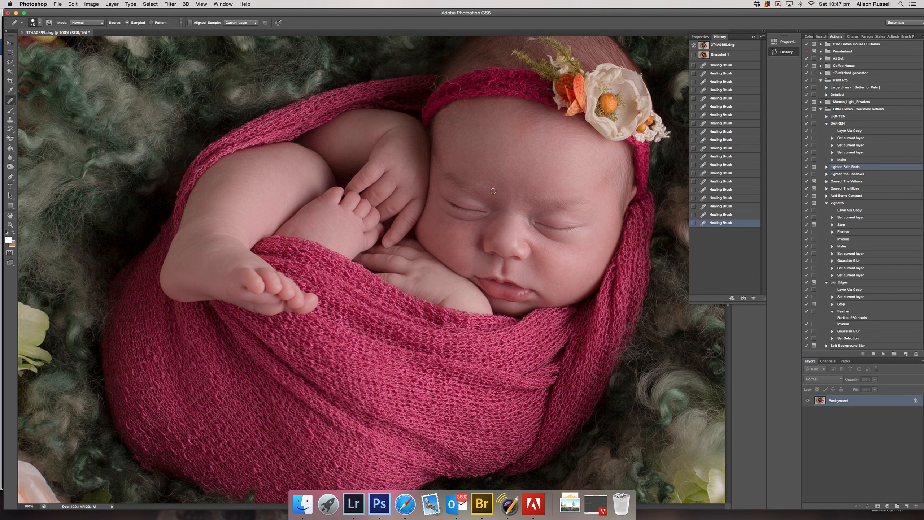
{"action": "left_click", "coordinate": [512, 195]}
{"action": "left_click", "coordinate": [513, 203]}
Step: Heal the marks across the baby's forehead, and sample clean skin beside the mouth with a smaller Healing Brush
{"action": "left_click", "coordinate": [505, 149]}
{"action": "left_click", "coordinate": [505, 145]}
{"action": "left_click", "coordinate": [526, 152]}
{"action": "left_click", "coordinate": [514, 154]}
{"action": "left_click", "coordinate": [507, 138]}
{"action": "left_click", "coordinate": [554, 154]}
{"action": "left_click", "coordinate": [555, 163]}
{"action": "key", "text": "bracketleft"}
{"action": "key", "text": "bracketleft"}
{"action": "left_click", "coordinate": [539, 294], "text": "alt"}
Step: Create a history snapshot of the healed skin, compare it with Snapshot 1, and return to the new snapshot
{"action": "left_click", "coordinate": [743, 299]}
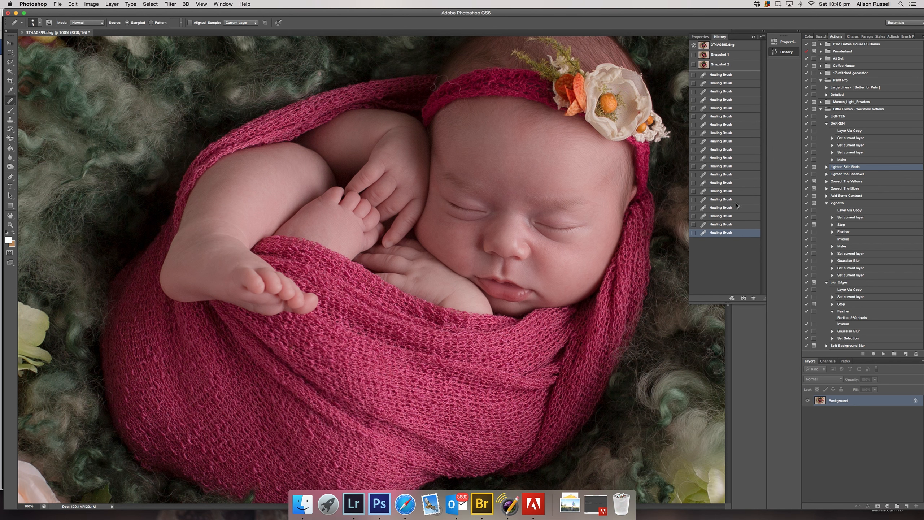
{"action": "left_click", "coordinate": [716, 56]}
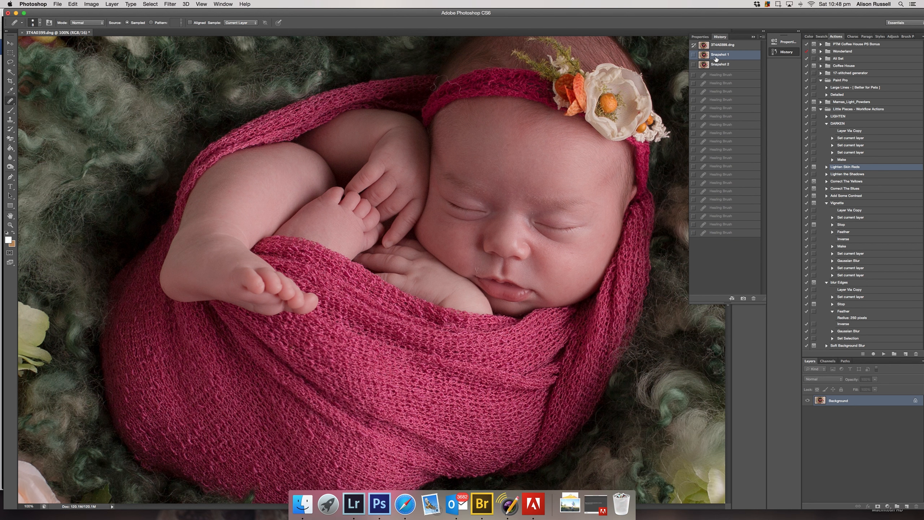
{"action": "left_click", "coordinate": [717, 66]}
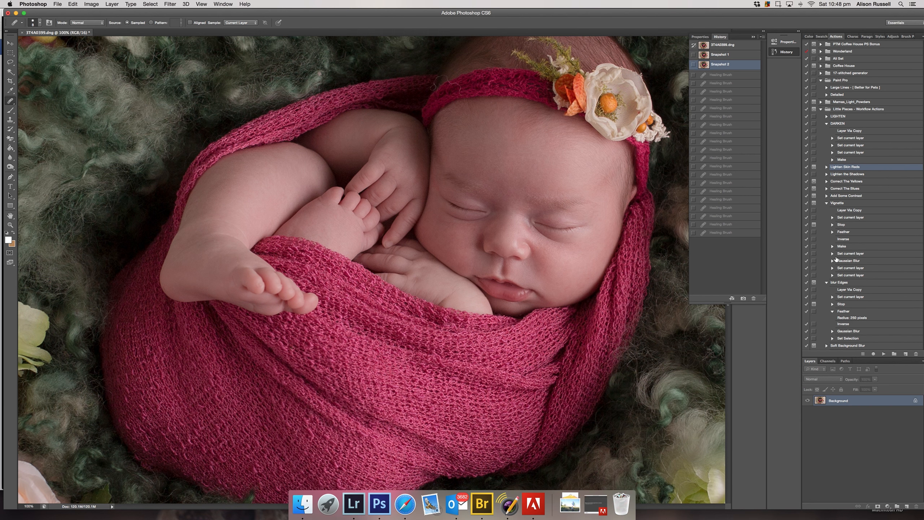
{"action": "key", "text": "super+minus"}
{"action": "key", "text": "super+minus"}
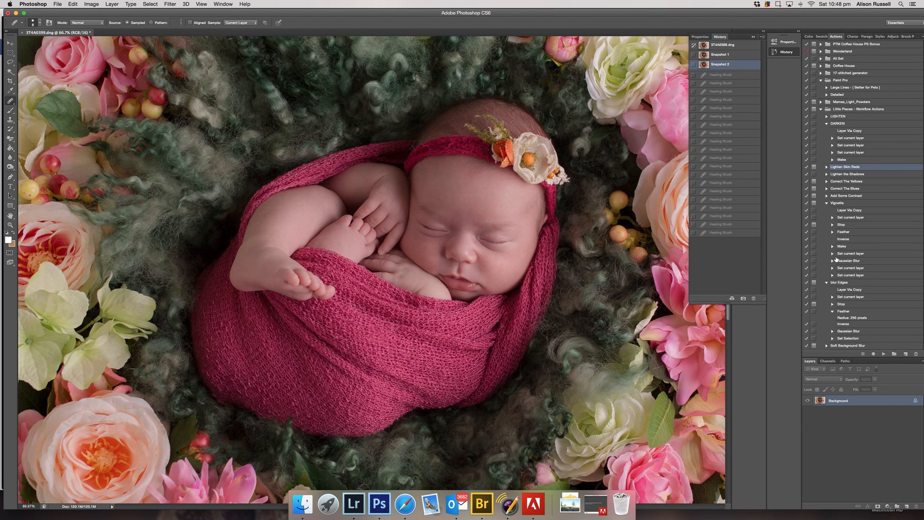
{"action": "key", "text": "super+equal"}
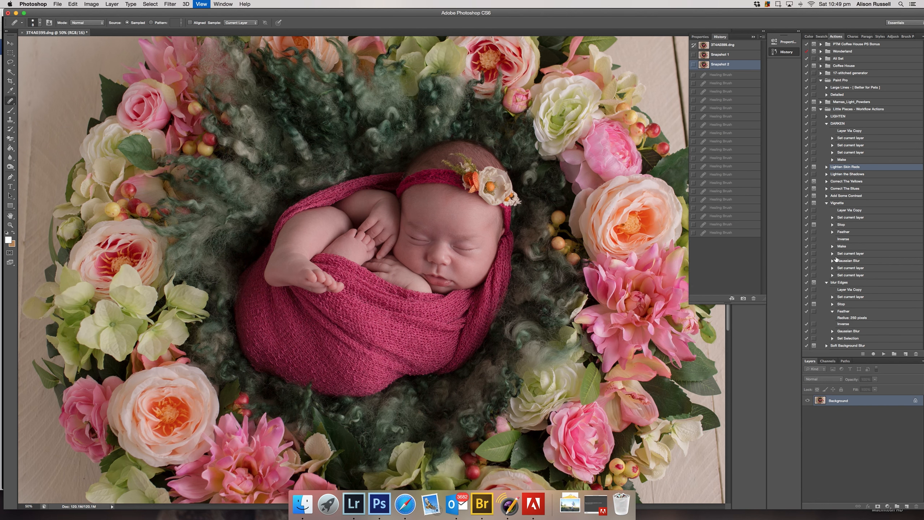
{"action": "key", "text": "super+BackSpace"}
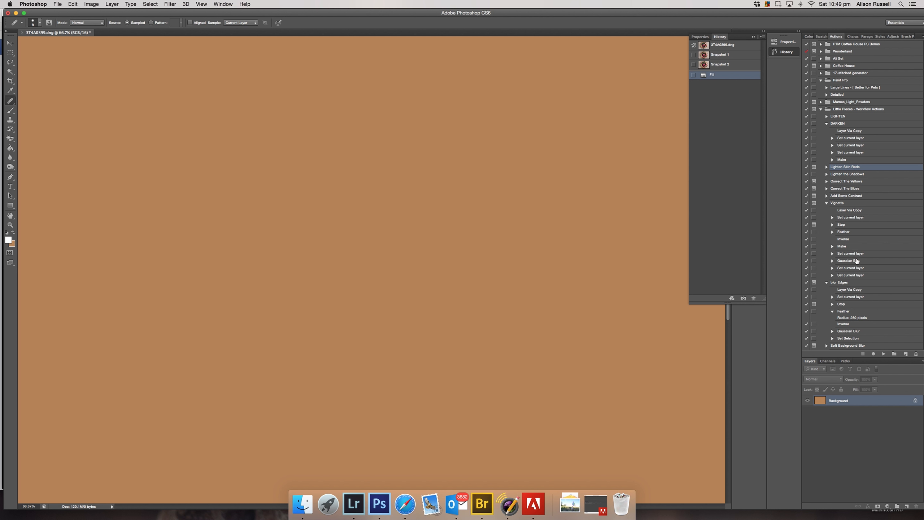
{"action": "key", "text": "super+z"}
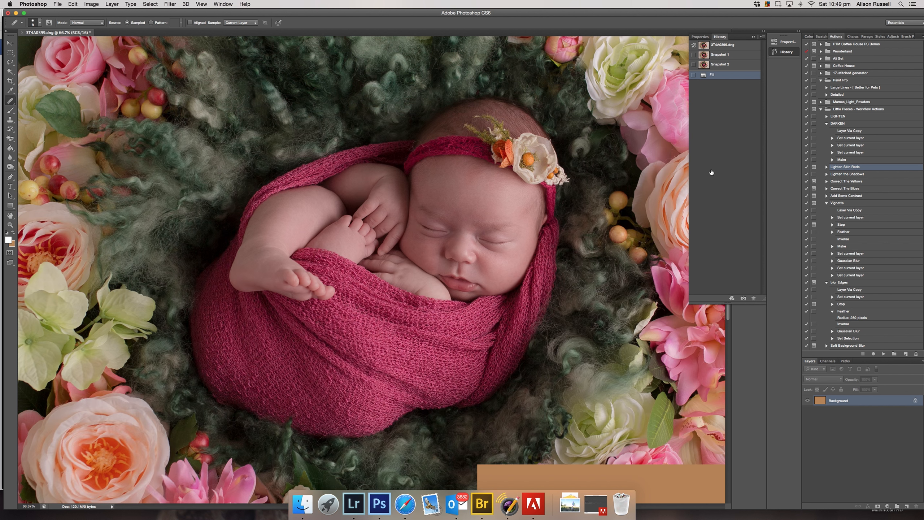
Step: Run the Soft Baby Skin action from the Beautiful Skin and Details set and dismiss its painting instruction
{"action": "scroll", "coordinate": [840, 290], "scroll_direction": "down", "scroll_amount": 10}
{"action": "left_click", "coordinate": [845, 270]}
{"action": "left_click", "coordinate": [883, 353]}
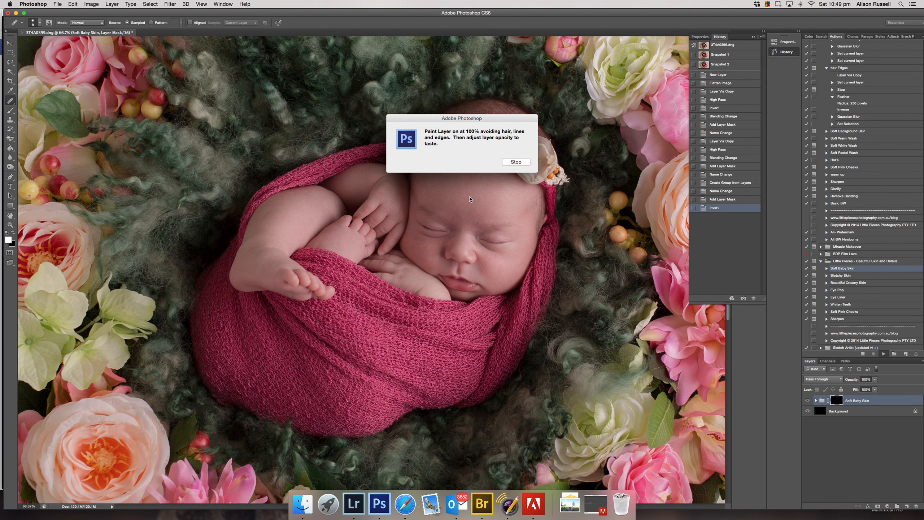
{"action": "left_click", "coordinate": [515, 161]}
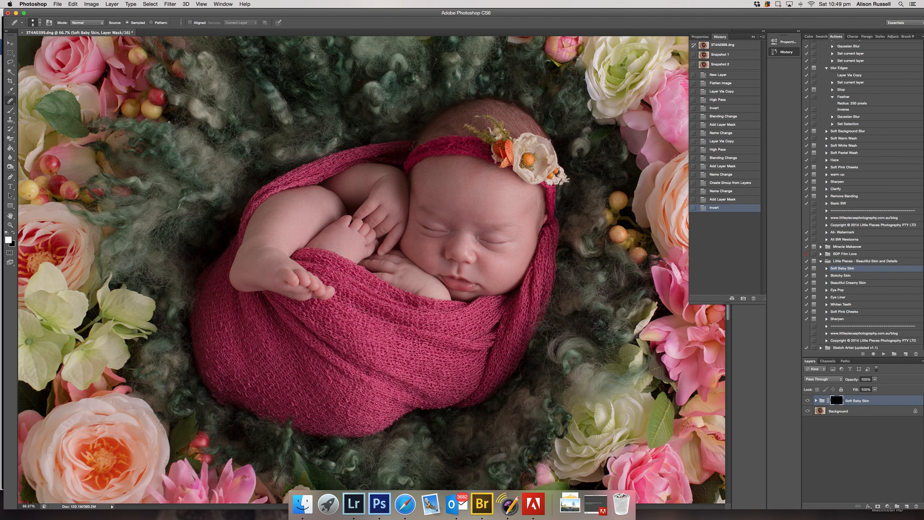
Step: Paint the Soft Baby Skin mask over the baby's forehead with an enlarged brush at 100% opacity
{"action": "left_click", "coordinate": [8, 111]}
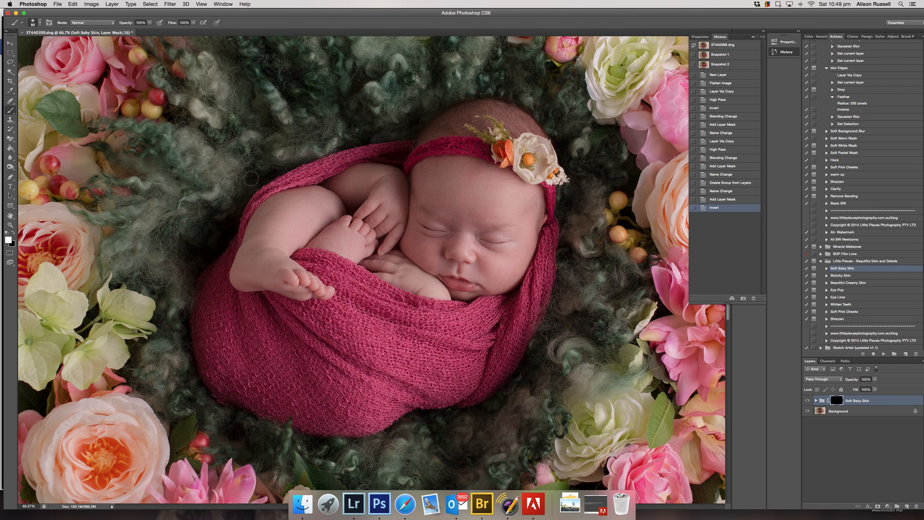
{"action": "key", "text": "bracketright"}
{"action": "key", "text": "bracketright"}
{"action": "key", "text": "bracketright"}
{"action": "key", "text": "bracketright"}
{"action": "left_click", "coordinate": [471, 211]}
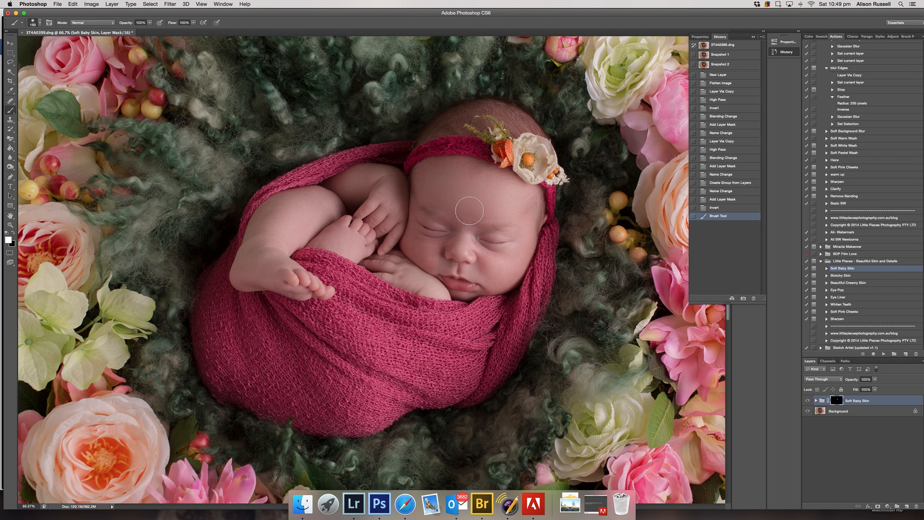
Step: Paint the Soft Baby Skin mask over the nose and the cheek beside it with progressively smaller brushes
{"action": "key", "text": "bracketleft"}
{"action": "key", "text": "bracketleft"}
{"action": "key", "text": "bracketleft"}
{"action": "key", "text": "bracketleft"}
{"action": "left_click", "coordinate": [464, 242]}
{"action": "key", "text": "bracketleft"}
{"action": "key", "text": "bracketleft"}
{"action": "key", "text": "bracketleft"}
{"action": "key", "text": "bracketleft"}
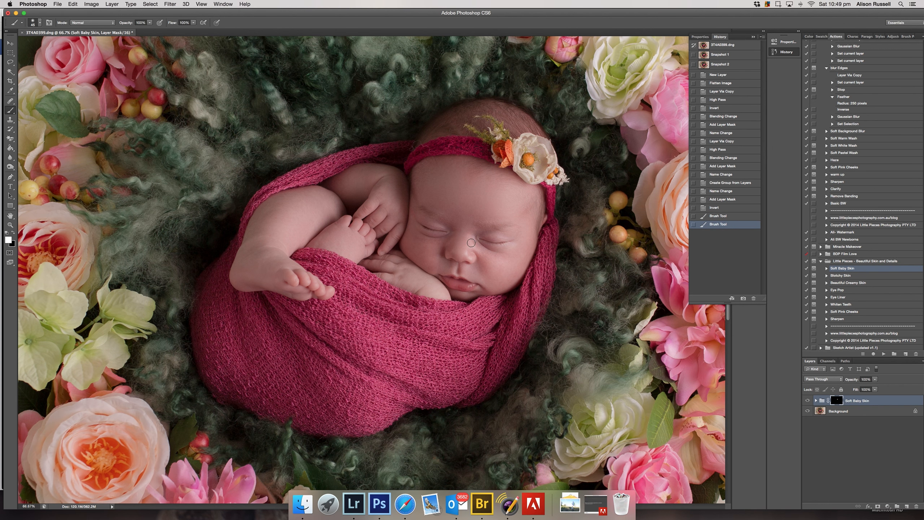
{"action": "mouse_move", "coordinate": [475, 243]}
{"action": "left_mouse_down"}
{"action": "mouse_move", "coordinate": [502, 255]}
{"action": "mouse_move", "coordinate": [484, 255]}
{"action": "mouse_move", "coordinate": [489, 261]}
{"action": "mouse_move", "coordinate": [508, 262]}
{"action": "mouse_move", "coordinate": [482, 272]}
{"action": "mouse_move", "coordinate": [497, 281]}
{"action": "mouse_move", "coordinate": [517, 250]}
{"action": "left_mouse_up"}
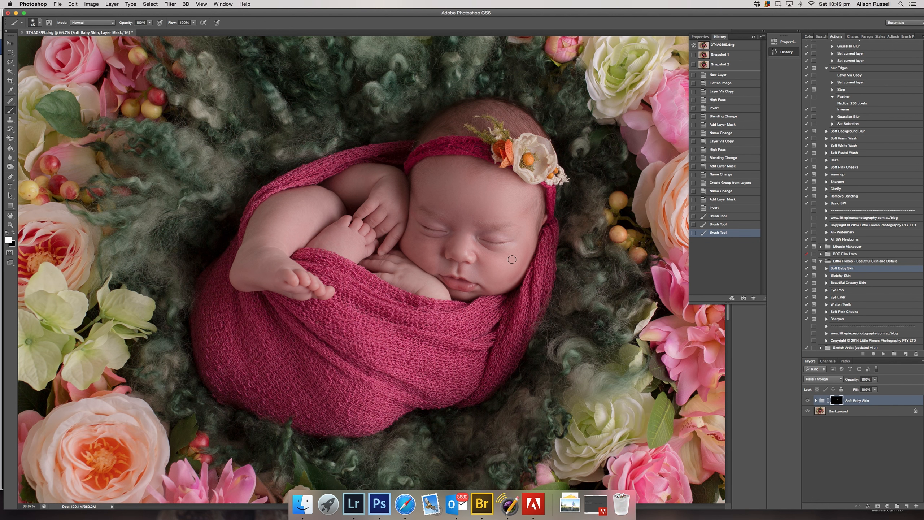
Step: Compare the baby's cheek with and without the last Soft Baby Skin brush stroke, keeping the stroke
{"action": "key", "text": "super+z"}
{"action": "key", "text": "super+z"}
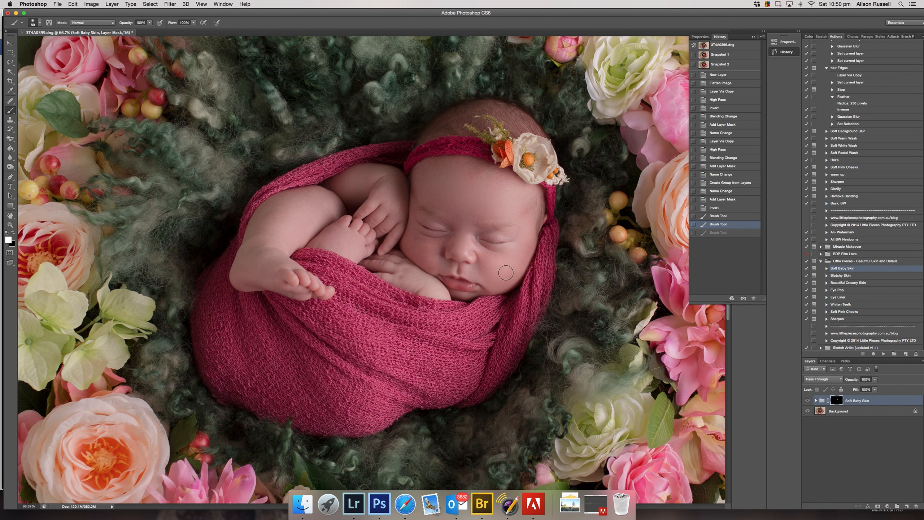
{"action": "key", "text": "super+z"}
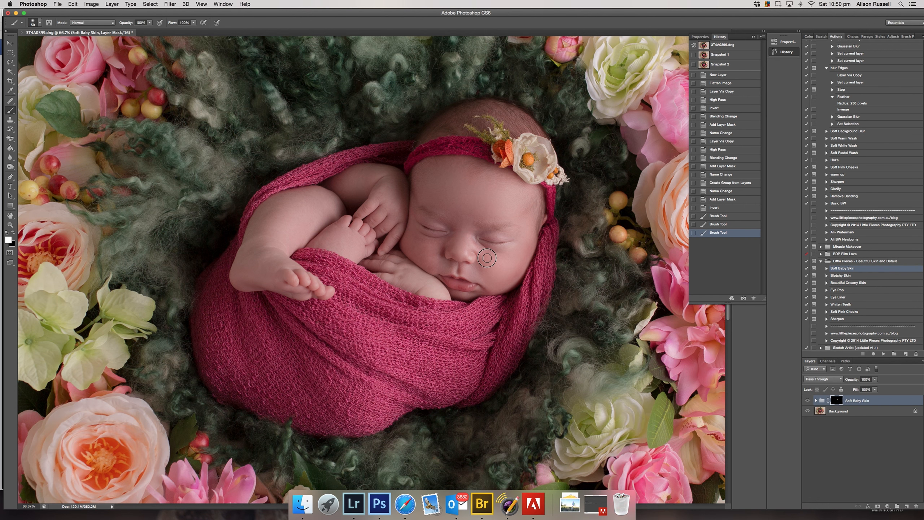
Step: Paint the Soft Baby Skin mask over both cheeks, the nose and around the closed eyes with small brushes
{"action": "left_click_drag", "start_coordinate": [474, 246], "coordinate": [469, 242]}
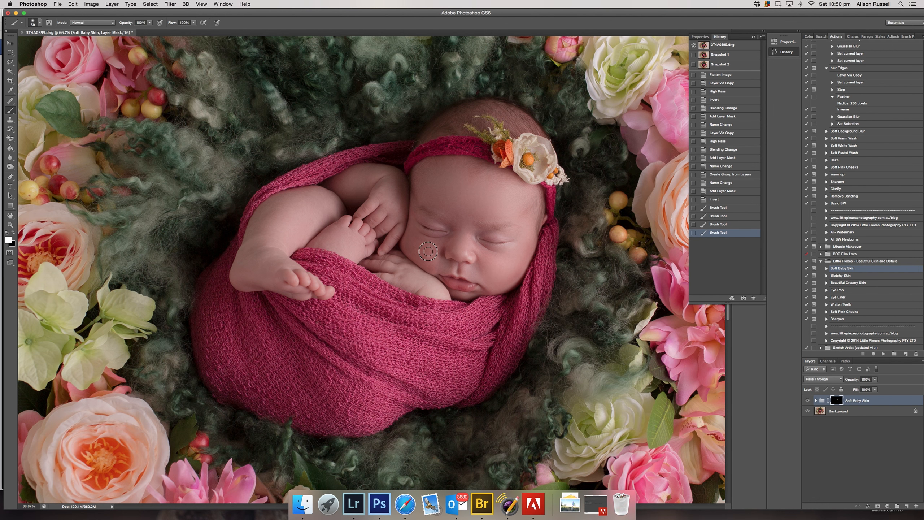
{"action": "key", "text": "bracketleft"}
{"action": "mouse_move", "coordinate": [436, 260]}
{"action": "left_mouse_down"}
{"action": "mouse_move", "coordinate": [441, 270]}
{"action": "mouse_move", "coordinate": [463, 267]}
{"action": "mouse_move", "coordinate": [447, 274]}
{"action": "left_mouse_up"}
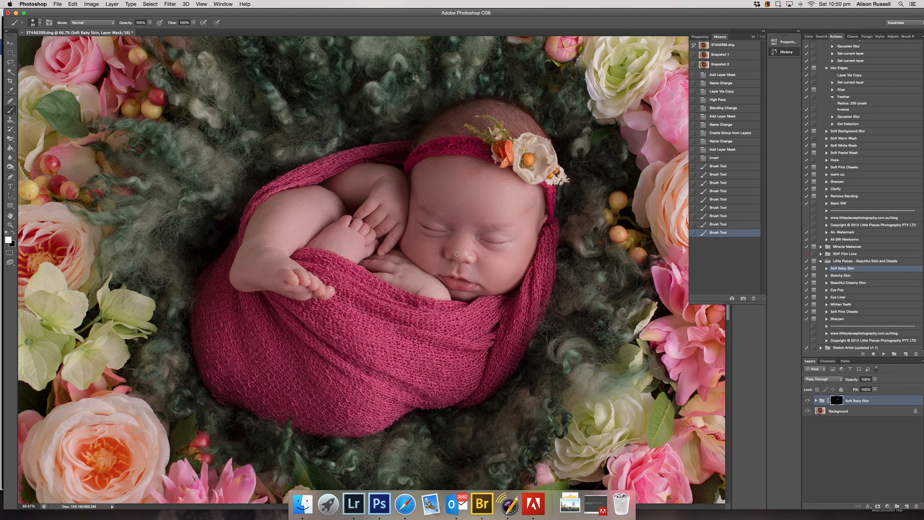
{"action": "left_click_drag", "start_coordinate": [457, 254], "coordinate": [459, 254]}
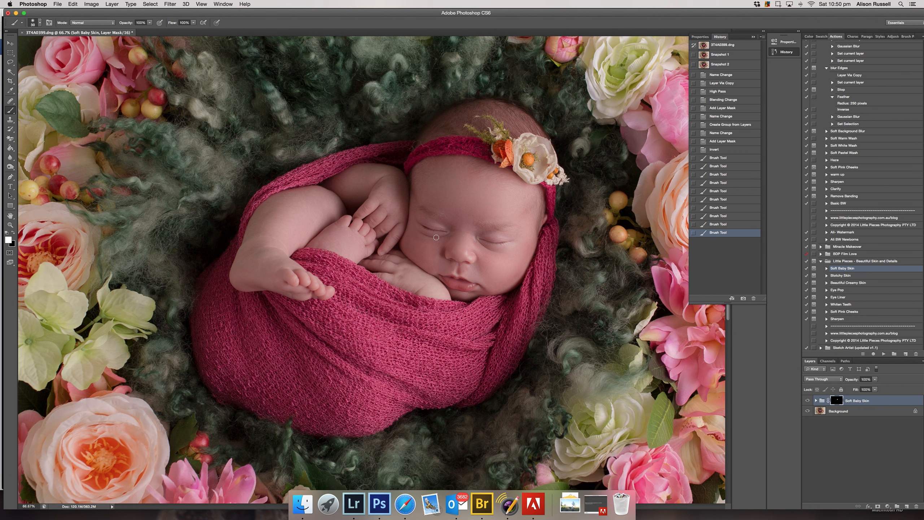
{"action": "left_click_drag", "start_coordinate": [415, 216], "coordinate": [419, 216]}
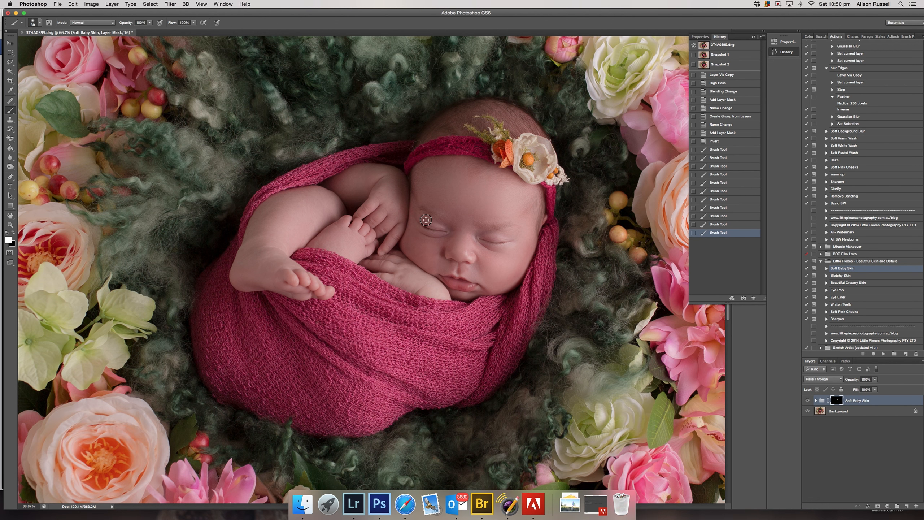
{"action": "left_click_drag", "start_coordinate": [440, 227], "coordinate": [451, 232]}
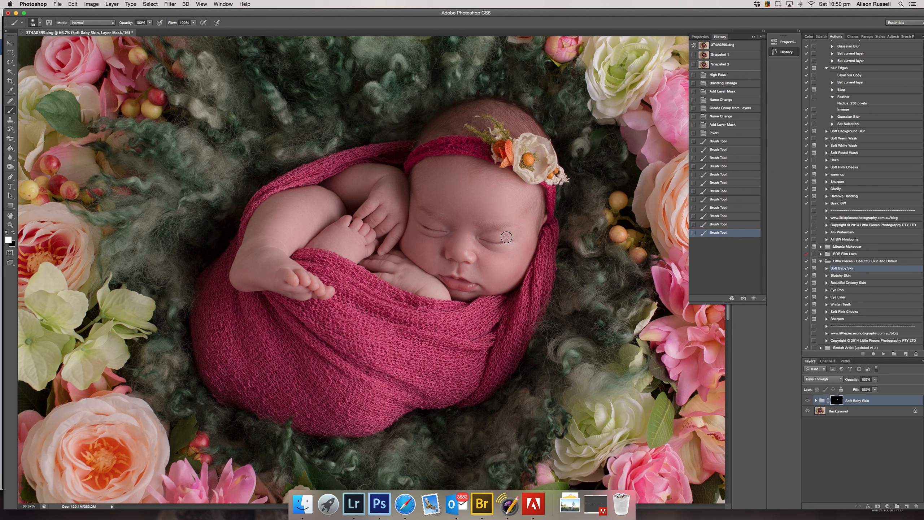
{"action": "left_click_drag", "start_coordinate": [496, 237], "coordinate": [488, 241]}
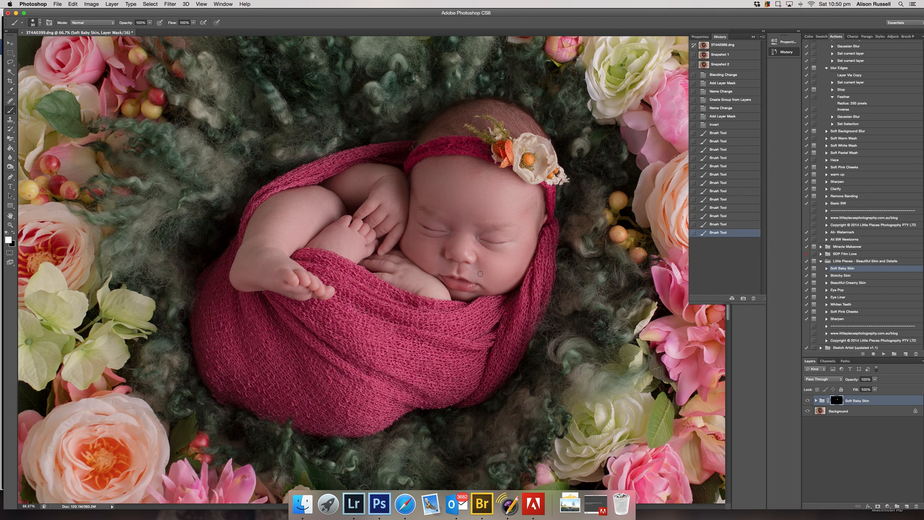
Step: Try painting the Soft Baby Skin mask beside the baby's mouth, undoing each stroke
{"action": "left_click_drag", "start_coordinate": [469, 273], "coordinate": [476, 275]}
{"action": "key", "text": "super+z"}
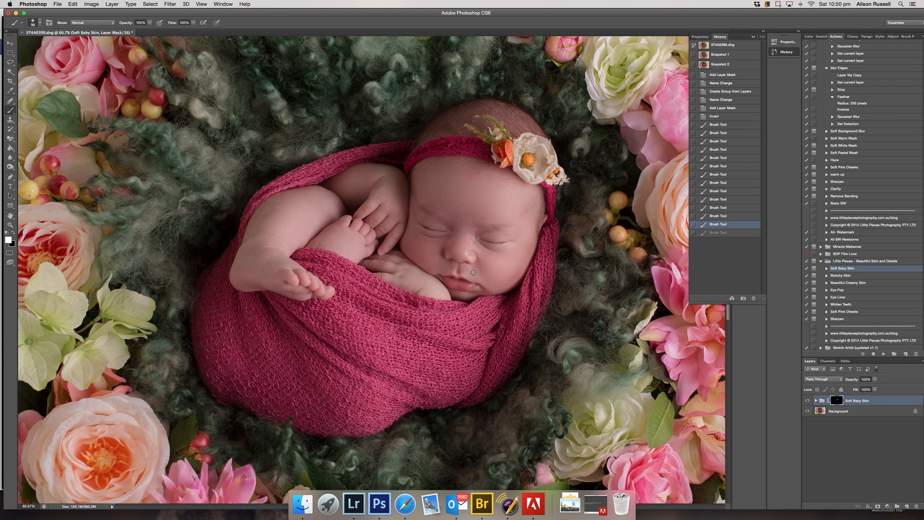
{"action": "left_click_drag", "start_coordinate": [470, 274], "coordinate": [466, 275]}
{"action": "key", "text": "super+z"}
Step: Enlarge the brush and paint the Soft Baby Skin mask over the baby's arm, upper hand and raised leg
{"action": "key", "text": "bracketright"}
{"action": "key", "text": "bracketright"}
{"action": "key", "text": "bracketright"}
{"action": "left_click_drag", "start_coordinate": [349, 189], "coordinate": [387, 181]}
{"action": "left_click_drag", "start_coordinate": [398, 215], "coordinate": [400, 193]}
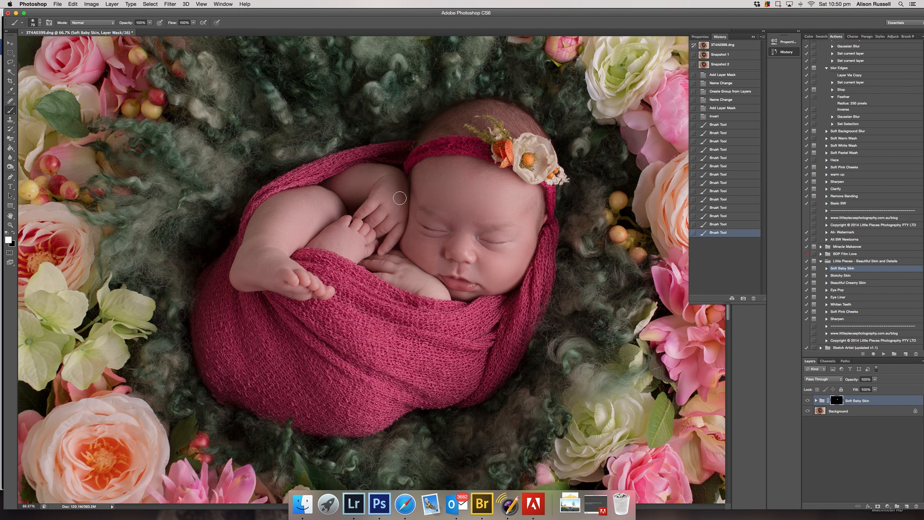
{"action": "mouse_move", "coordinate": [303, 198]}
{"action": "left_mouse_down"}
{"action": "mouse_move", "coordinate": [272, 218]}
{"action": "mouse_move", "coordinate": [315, 208]}
{"action": "mouse_move", "coordinate": [289, 233]}
{"action": "mouse_move", "coordinate": [280, 218]}
{"action": "mouse_move", "coordinate": [264, 248]}
{"action": "mouse_move", "coordinate": [277, 254]}
{"action": "left_mouse_up"}
Step: Paint the Soft Baby Skin mask over the tucked foot and the lower hand, resizing the brush to fit each
{"action": "key", "text": "bracketright"}
{"action": "key", "text": "bracketright"}
{"action": "key", "text": "bracketright"}
{"action": "key", "text": "bracketright"}
{"action": "key", "text": "bracketleft"}
{"action": "key", "text": "bracketleft"}
{"action": "key", "text": "bracketleft"}
{"action": "left_click_drag", "start_coordinate": [331, 240], "coordinate": [360, 249]}
{"action": "key", "text": "bracketleft"}
{"action": "key", "text": "bracketleft"}
{"action": "mouse_move", "coordinate": [411, 276]}
{"action": "left_mouse_down"}
{"action": "mouse_move", "coordinate": [439, 291]}
{"action": "mouse_move", "coordinate": [401, 270]}
{"action": "left_mouse_up"}
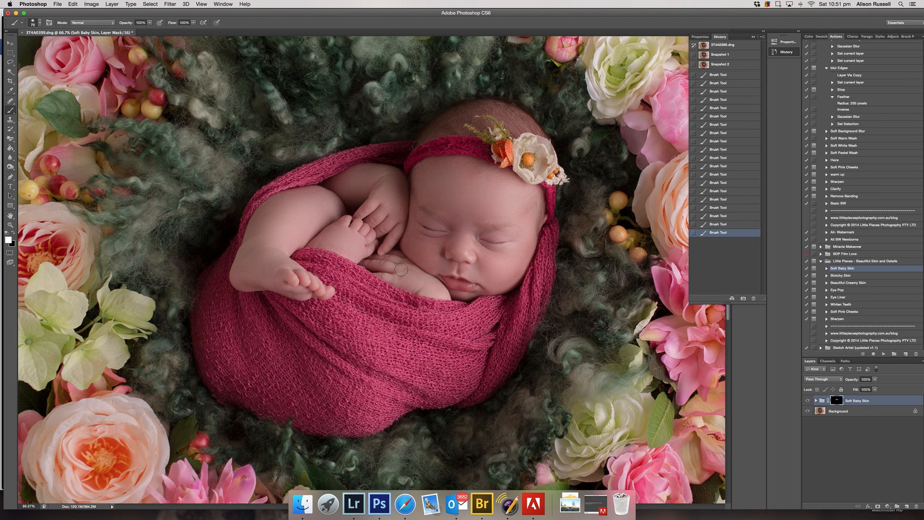
Step: Set the Soft Baby Skin group to 55% opacity and 78% fill, comparing the image with the group hidden and shown
{"action": "left_click", "coordinate": [807, 400]}
{"action": "left_click", "coordinate": [807, 401]}
{"action": "left_click", "coordinate": [807, 401]}
{"action": "left_click", "coordinate": [875, 380]}
{"action": "left_click", "coordinate": [860, 387]}
{"action": "left_click", "coordinate": [886, 385]}
{"action": "left_click", "coordinate": [875, 390]}
{"action": "left_click", "coordinate": [858, 397]}
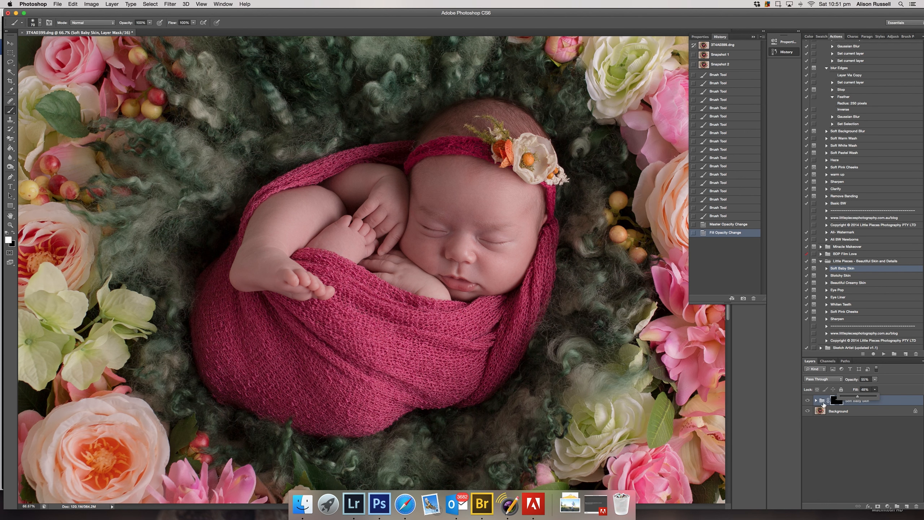
{"action": "left_click", "coordinate": [808, 401]}
{"action": "left_click", "coordinate": [808, 400]}
{"action": "left_click", "coordinate": [874, 389]}
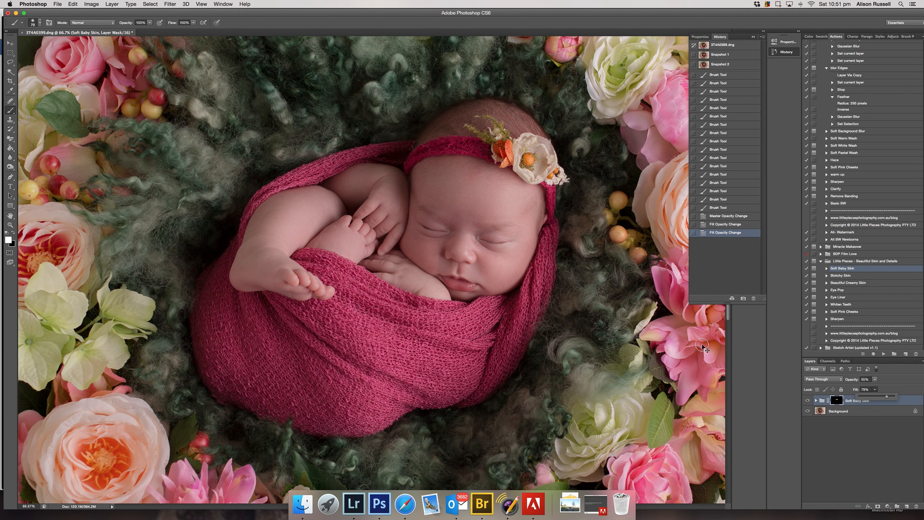
Step: Merge the visible layers and record a new history snapshot, comparing it with Snapshot 2
{"action": "key", "text": "super+shift+e"}
{"action": "key", "text": "super+minus"}
{"action": "key", "text": "super+minus"}
{"action": "left_click", "coordinate": [743, 298]}
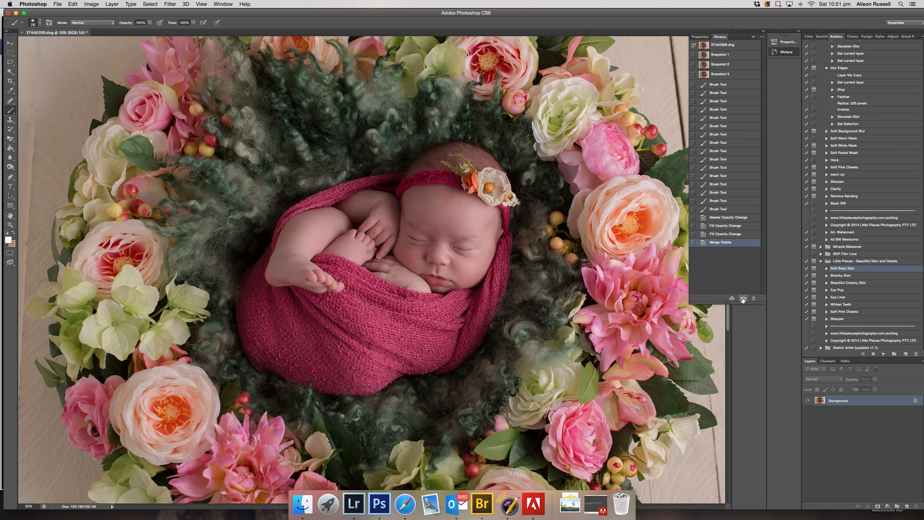
{"action": "left_click", "coordinate": [725, 64]}
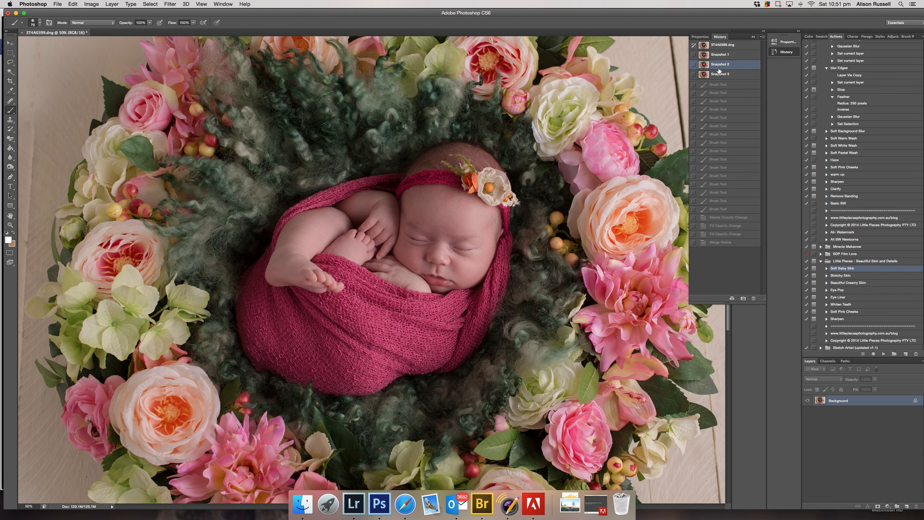
{"action": "left_click", "coordinate": [718, 75]}
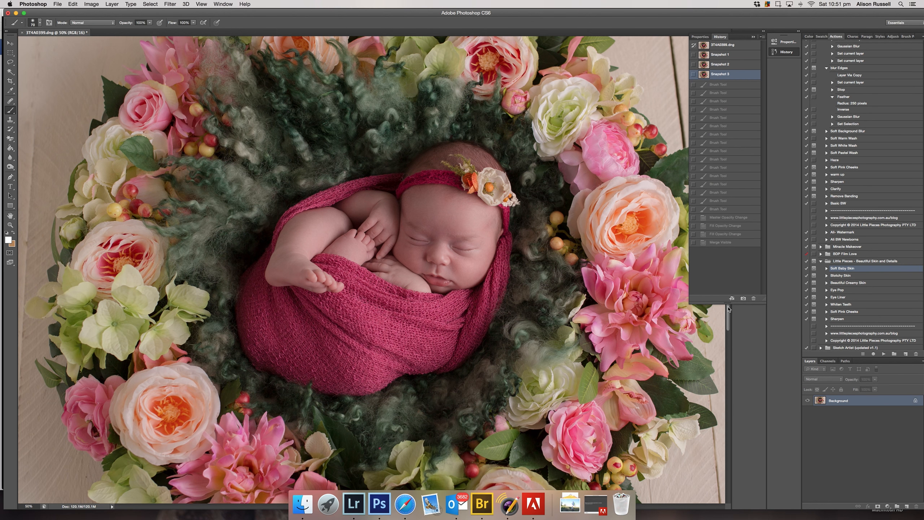
Step: Run the Beautiful Creamy Skin action and dismiss its instruction message
{"action": "left_click", "coordinate": [851, 285]}
{"action": "left_click", "coordinate": [884, 354]}
{"action": "left_click", "coordinate": [521, 161]}
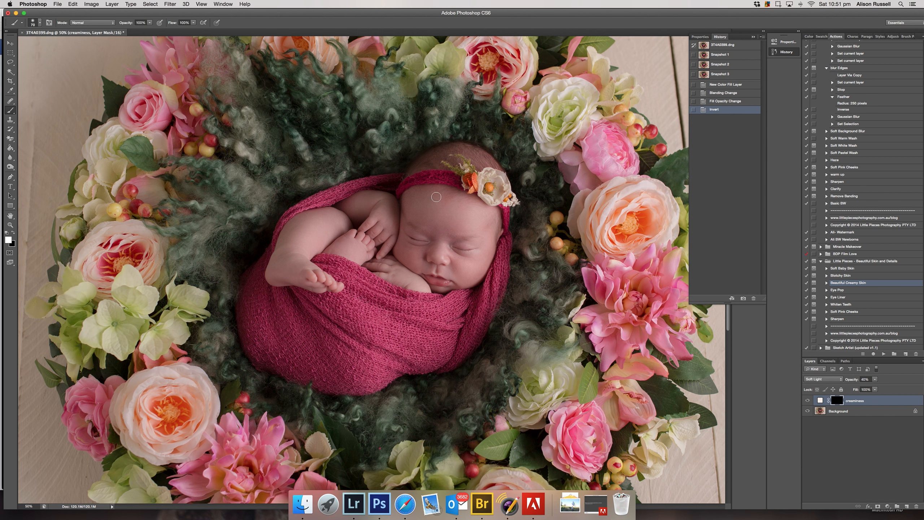
Step: Paint the creaminess mask over the baby's face, arms, leg and foot with a much larger brush
{"action": "key", "text": "bracketright"}
{"action": "key", "text": "bracketright"}
{"action": "key", "text": "bracketright"}
{"action": "key", "text": "bracketright"}
{"action": "key", "text": "bracketright"}
{"action": "key", "text": "bracketright"}
{"action": "key", "text": "bracketright"}
{"action": "key", "text": "bracketright"}
{"action": "mouse_move", "coordinate": [416, 243]}
{"action": "left_mouse_down"}
{"action": "mouse_move", "coordinate": [439, 270]}
{"action": "mouse_move", "coordinate": [462, 268]}
{"action": "mouse_move", "coordinate": [472, 228]}
{"action": "mouse_move", "coordinate": [445, 209]}
{"action": "mouse_move", "coordinate": [421, 220]}
{"action": "mouse_move", "coordinate": [349, 211]}
{"action": "left_mouse_up"}
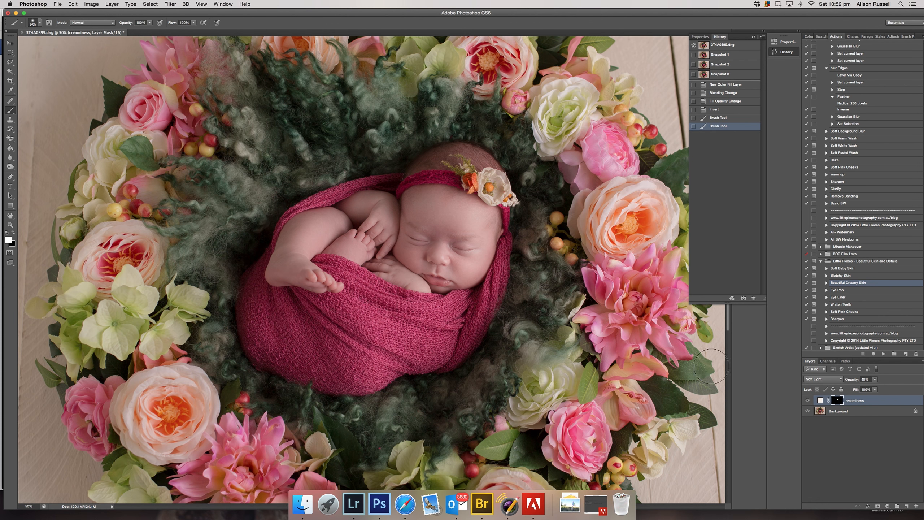
{"action": "mouse_move", "coordinate": [346, 240]}
{"action": "left_mouse_down"}
{"action": "mouse_move", "coordinate": [368, 249]}
{"action": "mouse_move", "coordinate": [343, 220]}
{"action": "mouse_move", "coordinate": [291, 251]}
{"action": "mouse_move", "coordinate": [291, 266]}
{"action": "mouse_move", "coordinate": [304, 273]}
{"action": "mouse_move", "coordinate": [302, 251]}
{"action": "left_mouse_up"}
Step: Paint the creaminess mask over the top of the head and around the headband flower with a smaller brush
{"action": "key", "text": "bracketleft"}
{"action": "key", "text": "bracketleft"}
{"action": "key", "text": "bracketleft"}
{"action": "key", "text": "bracketleft"}
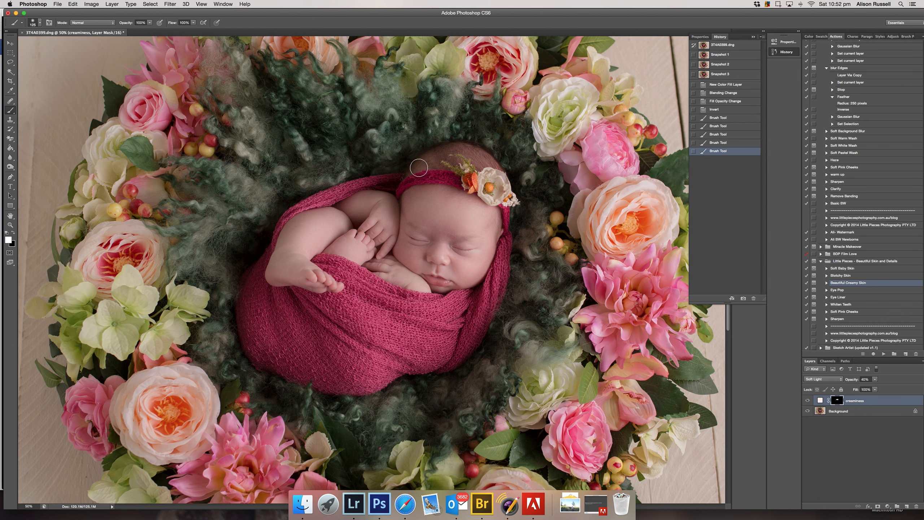
{"action": "mouse_move", "coordinate": [477, 165]}
{"action": "left_mouse_down"}
{"action": "mouse_move", "coordinate": [459, 152]}
{"action": "mouse_move", "coordinate": [412, 175]}
{"action": "mouse_move", "coordinate": [498, 186]}
{"action": "mouse_move", "coordinate": [505, 199]}
{"action": "mouse_move", "coordinate": [472, 177]}
{"action": "mouse_move", "coordinate": [498, 181]}
{"action": "mouse_move", "coordinate": [504, 214]}
{"action": "left_mouse_up"}
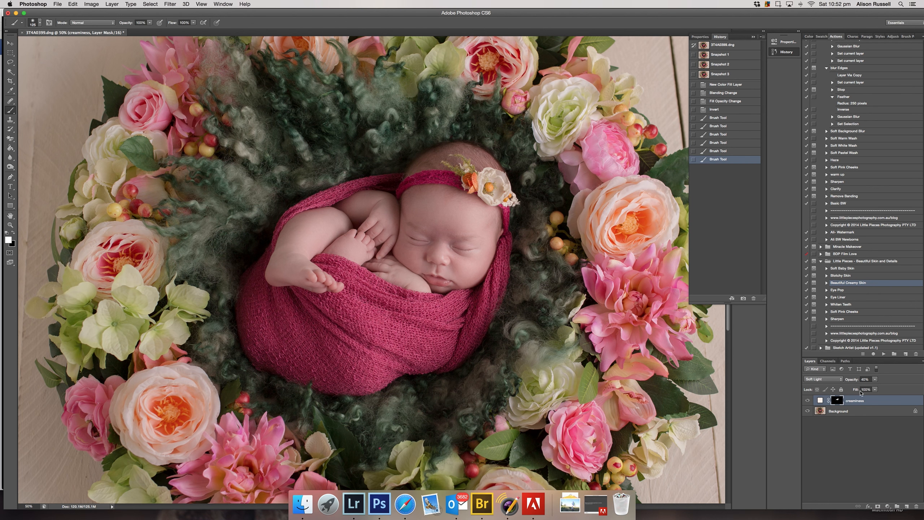
Step: Lower the creaminess layer's opacity to about 16%, check it hidden and shown, and merge the visible layers
{"action": "left_click", "coordinate": [876, 381]}
{"action": "left_click_drag", "start_coordinate": [868, 387], "coordinate": [868, 387]}
{"action": "left_click", "coordinate": [807, 401]}
{"action": "left_click", "coordinate": [808, 401]}
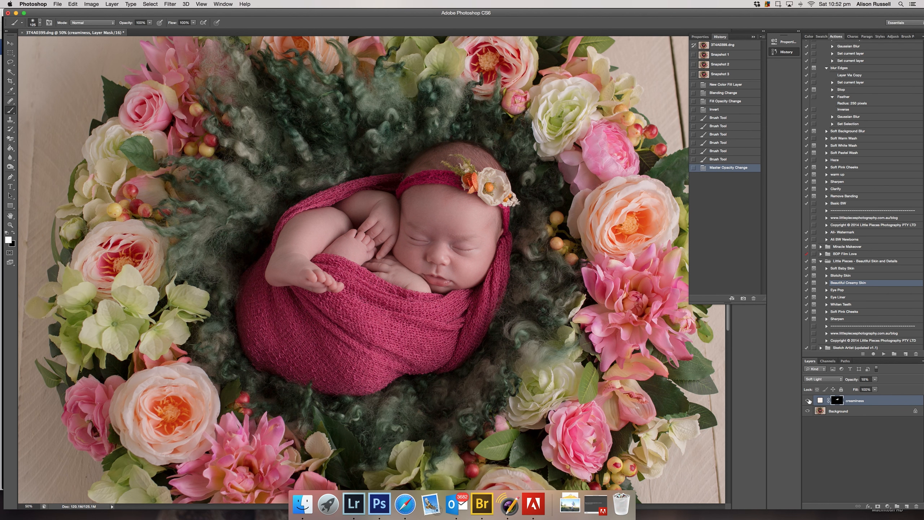
{"action": "key", "text": "super+e"}
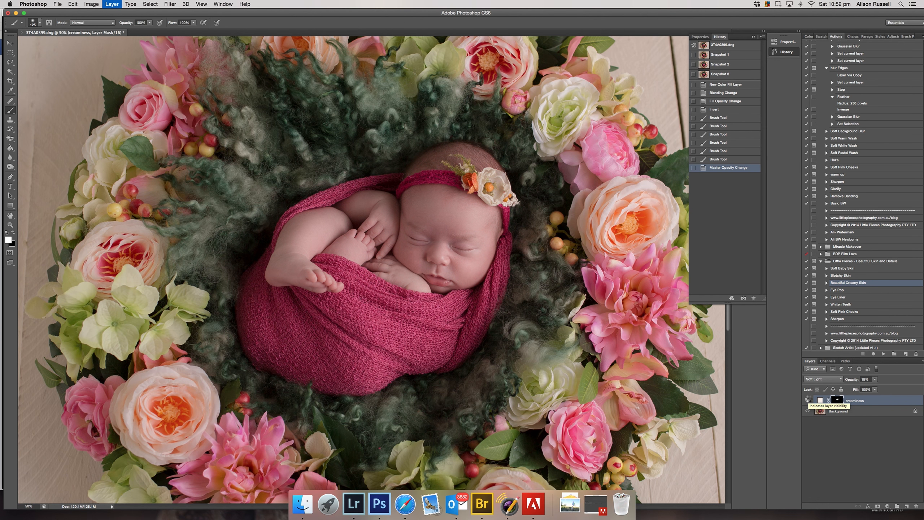
Step: Run the Add Some Contrast action from the Workflow Actions set on the whole image and dismiss its message
{"action": "key", "text": "super+equal"}
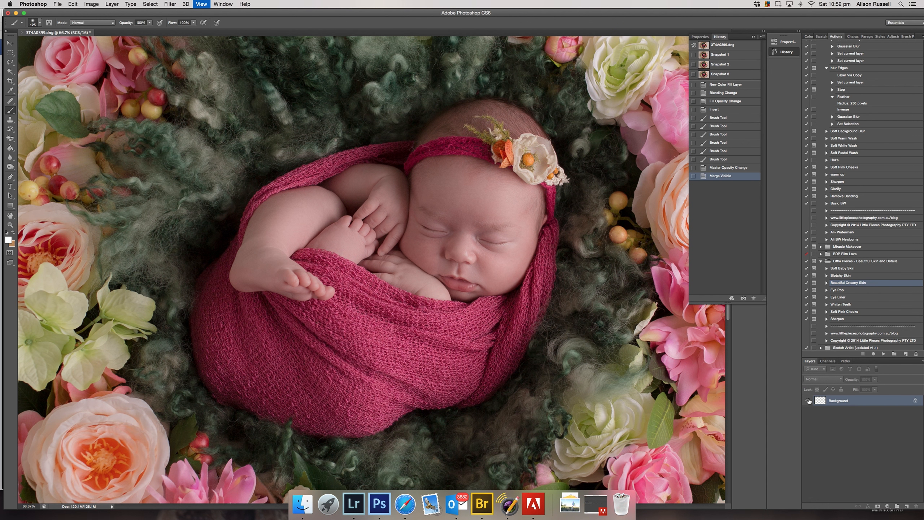
{"action": "key", "text": "super+minus"}
{"action": "key", "text": "super+minus"}
{"action": "key", "text": "super+minus"}
{"action": "key", "text": "super+minus"}
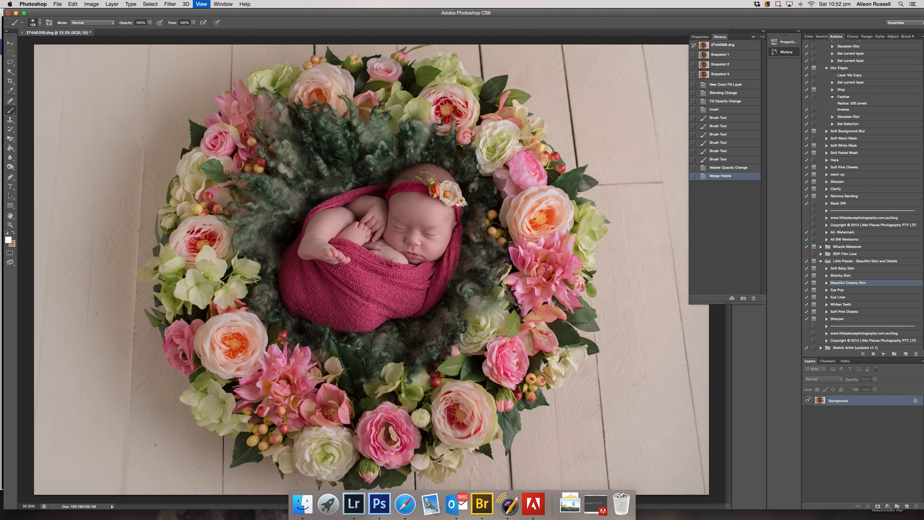
{"action": "key", "text": "super+minus"}
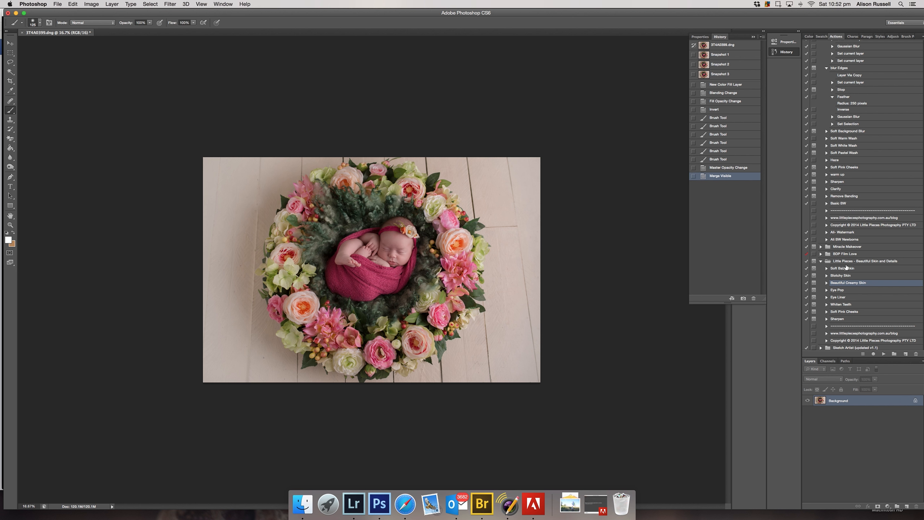
{"action": "scroll", "coordinate": [857, 219], "scroll_direction": "up", "scroll_amount": 10}
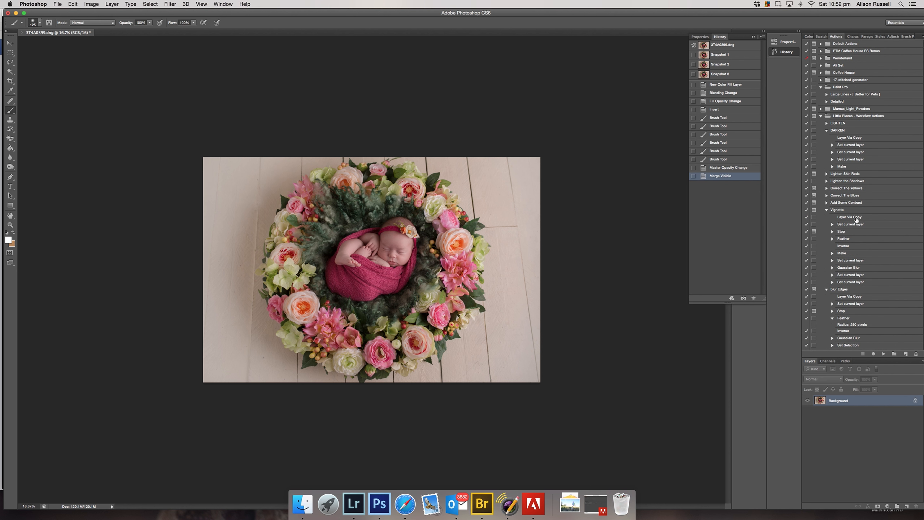
{"action": "left_click", "coordinate": [848, 148]}
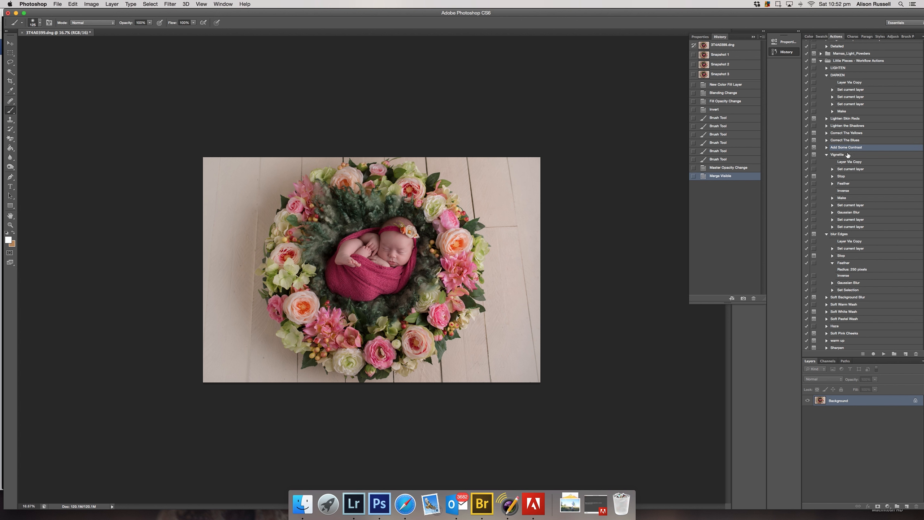
{"action": "left_click", "coordinate": [884, 354]}
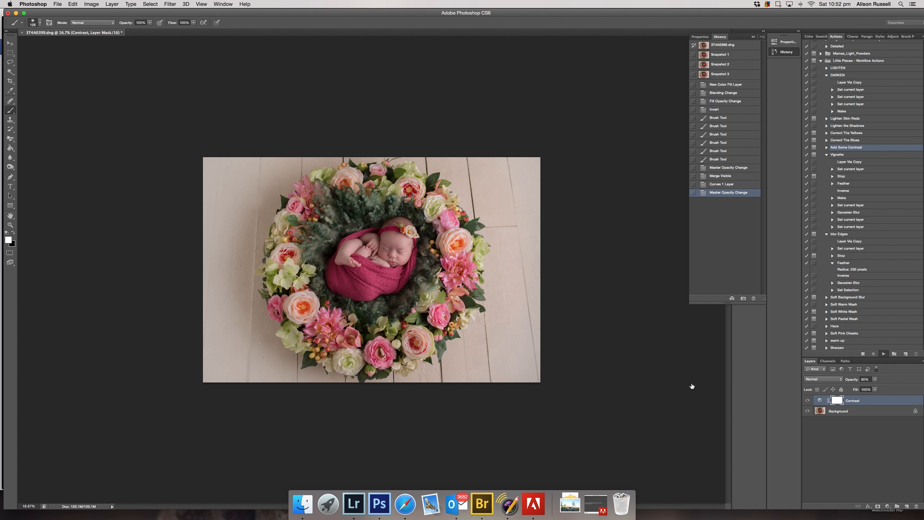
{"action": "left_click", "coordinate": [516, 160]}
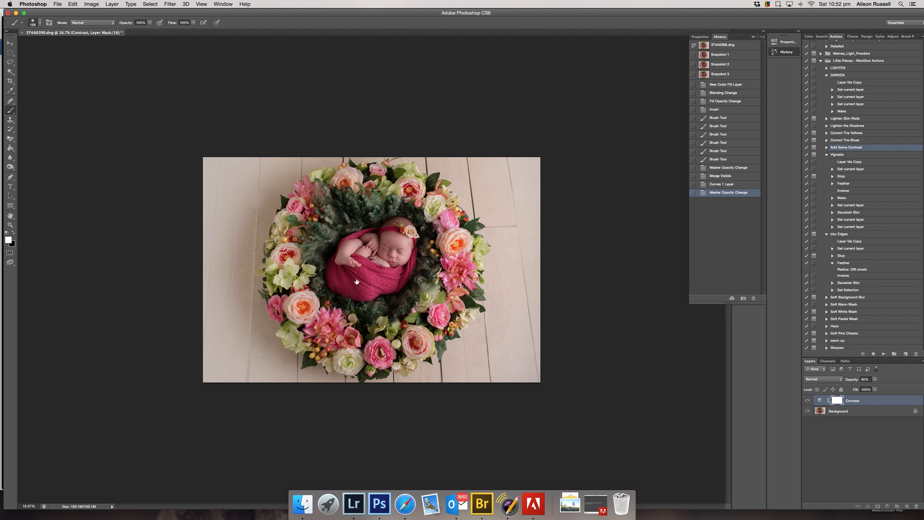
Step: Paint black on the Contrast mask over the dark fur around the baby with a large brush, and compare the effect
{"action": "key", "text": "x"}
{"action": "key", "text": "bracketright"}
{"action": "key", "text": "bracketright"}
{"action": "key", "text": "bracketright"}
{"action": "key", "text": "bracketright"}
{"action": "key", "text": "bracketright"}
{"action": "key", "text": "bracketright"}
{"action": "key", "text": "bracketright"}
{"action": "key", "text": "bracketright"}
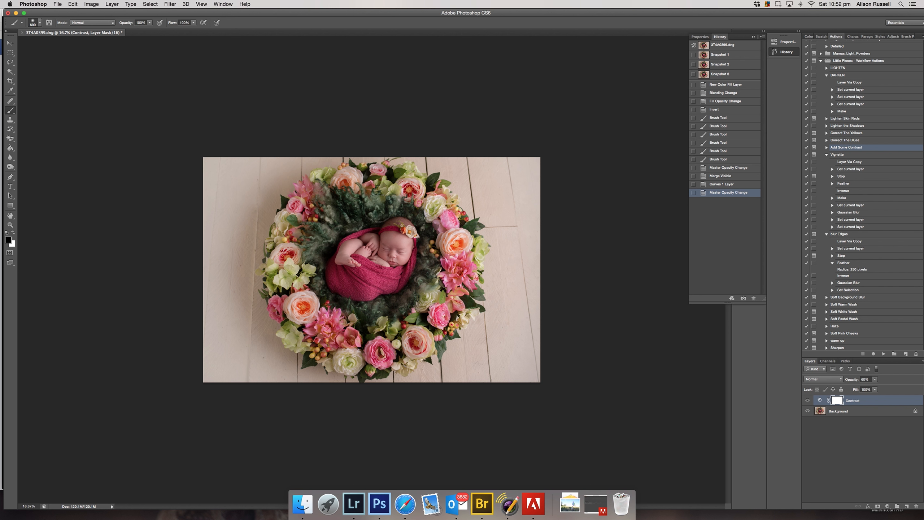
{"action": "left_click_drag", "start_coordinate": [331, 220], "coordinate": [331, 223]}
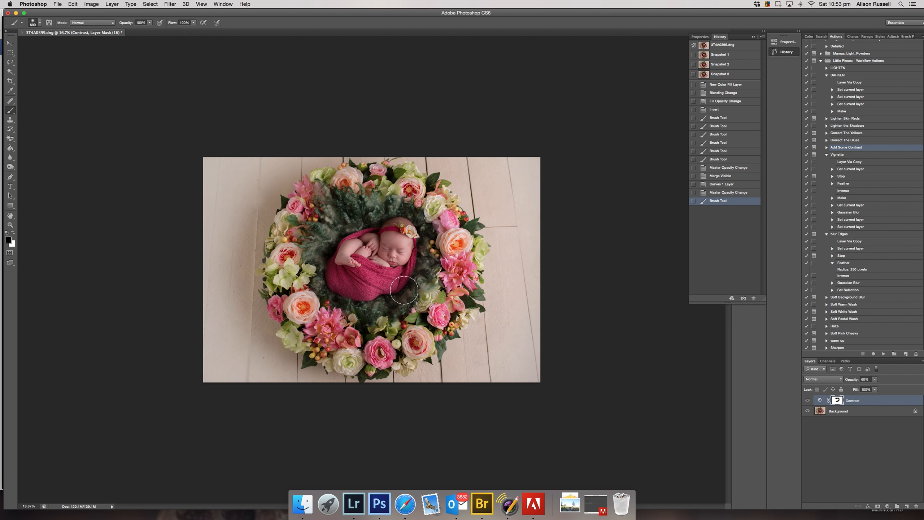
{"action": "left_click_drag", "start_coordinate": [372, 312], "coordinate": [396, 304]}
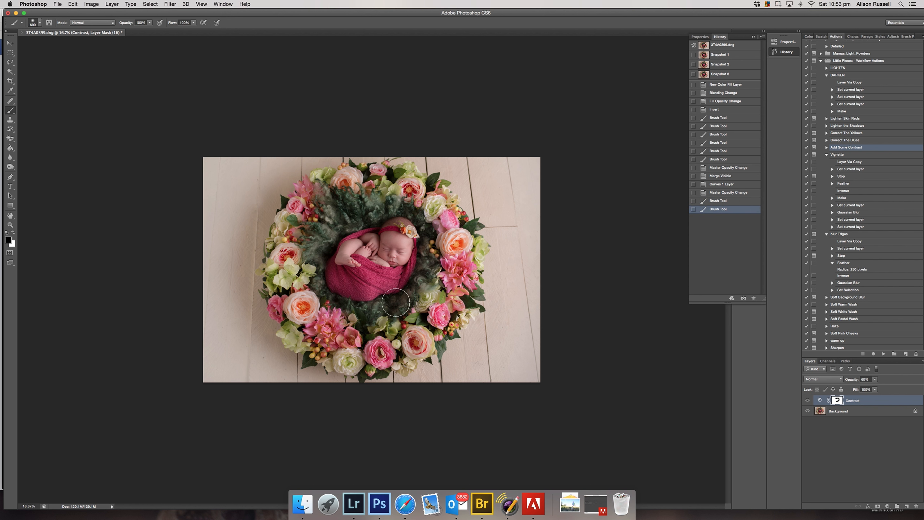
{"action": "mouse_move", "coordinate": [422, 205]}
{"action": "left_mouse_down"}
{"action": "mouse_move", "coordinate": [430, 271]}
{"action": "mouse_move", "coordinate": [401, 322]}
{"action": "left_mouse_up"}
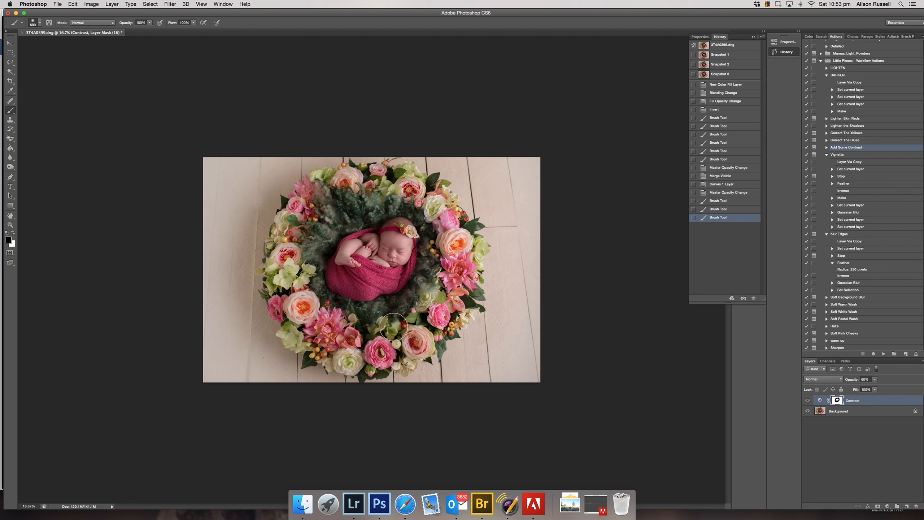
{"action": "left_click", "coordinate": [807, 400]}
{"action": "left_click", "coordinate": [807, 400]}
Step: Paint black on the Contrast mask around the wreath's outer edge, enlarging the brush to 1000
{"action": "left_click_drag", "start_coordinate": [237, 268], "coordinate": [298, 357]}
{"action": "key", "text": "]"}
{"action": "key", "text": "]"}
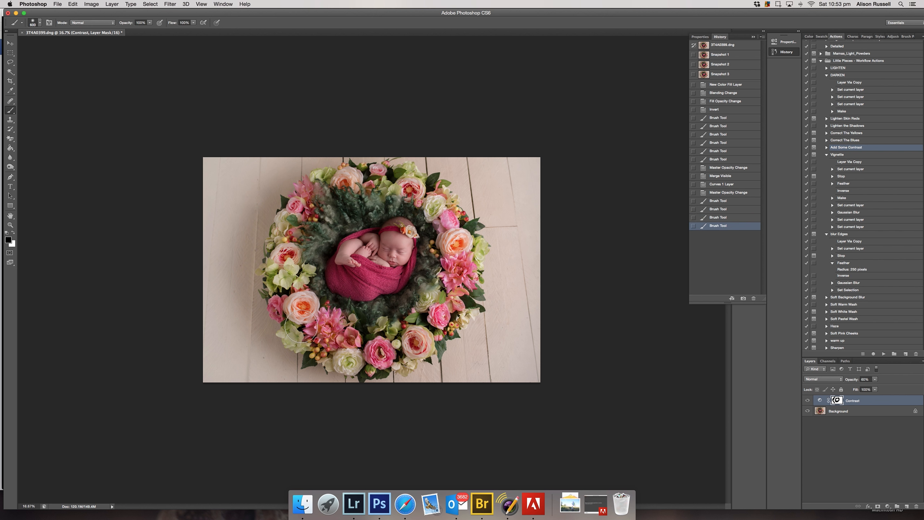
{"action": "key", "text": "bracketright"}
{"action": "key", "text": "bracketright"}
{"action": "key", "text": "bracketright"}
{"action": "left_click_drag", "start_coordinate": [302, 196], "coordinate": [267, 243]}
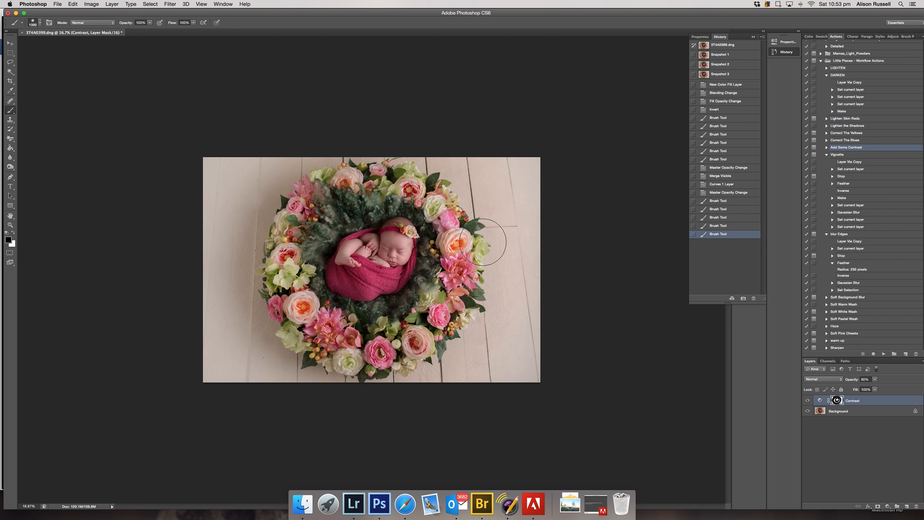
Step: Merge the visible layers and run the Vignette action from the Workflow Actions set, dismissing its message at the stop
{"action": "key", "text": "super+shift+e"}
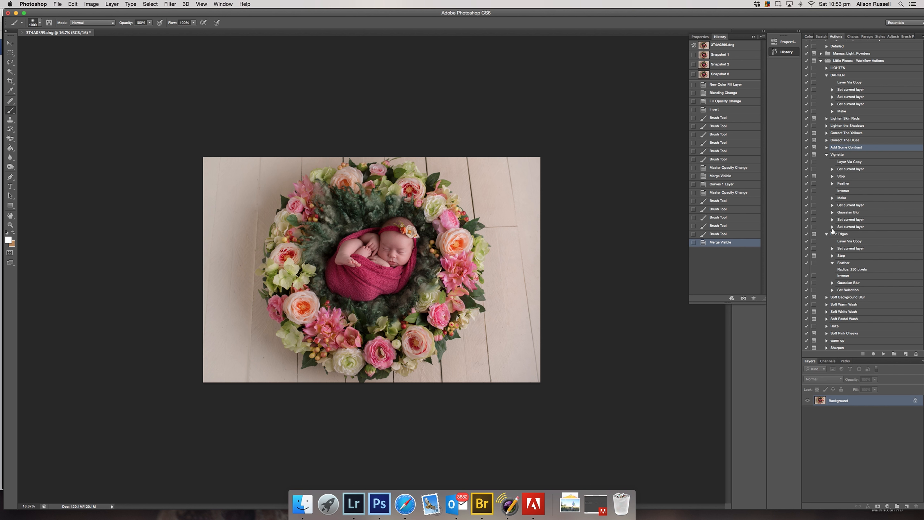
{"action": "left_click", "coordinate": [836, 155]}
{"action": "left_click", "coordinate": [885, 352]}
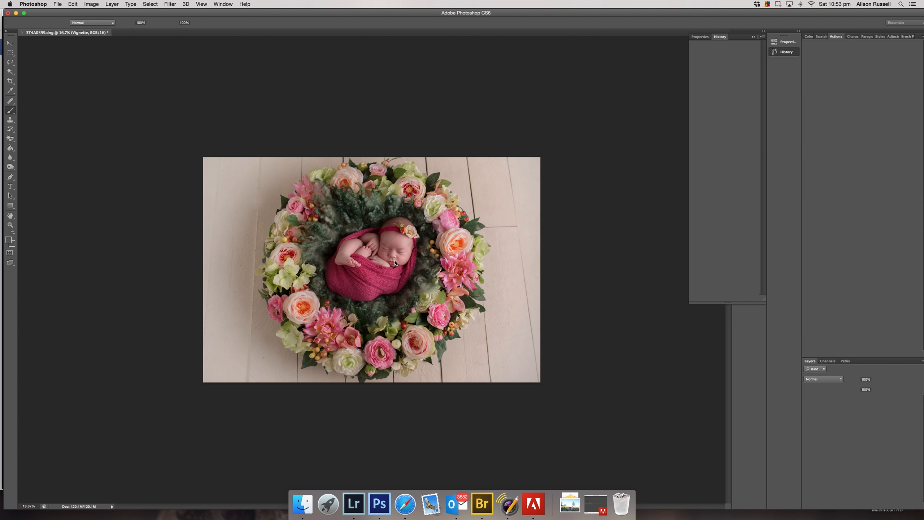
{"action": "left_click", "coordinate": [521, 164]}
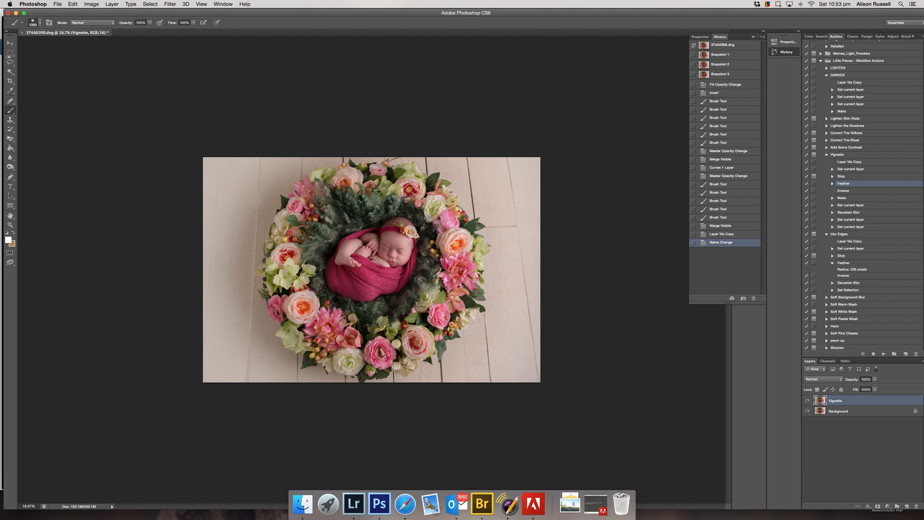
{"action": "left_click", "coordinate": [10, 53]}
{"action": "left_click", "coordinate": [12, 54]}
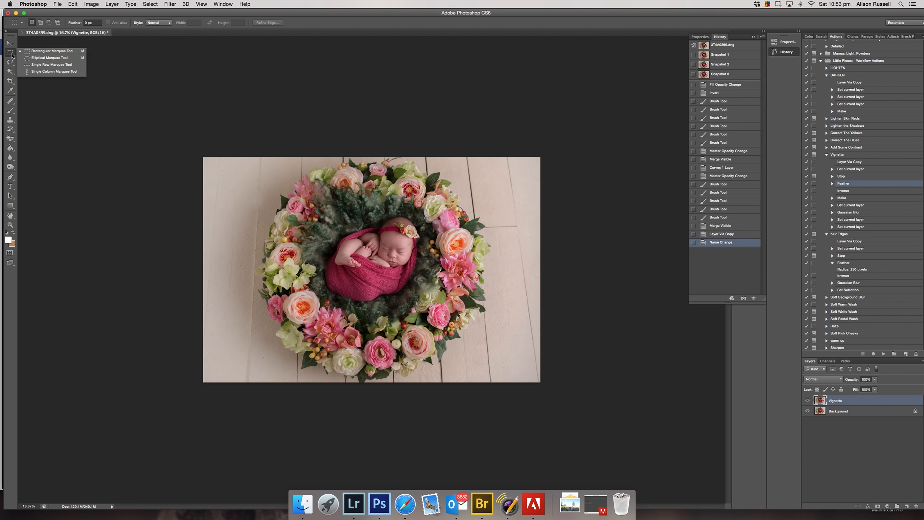
{"action": "left_click", "coordinate": [263, 164]}
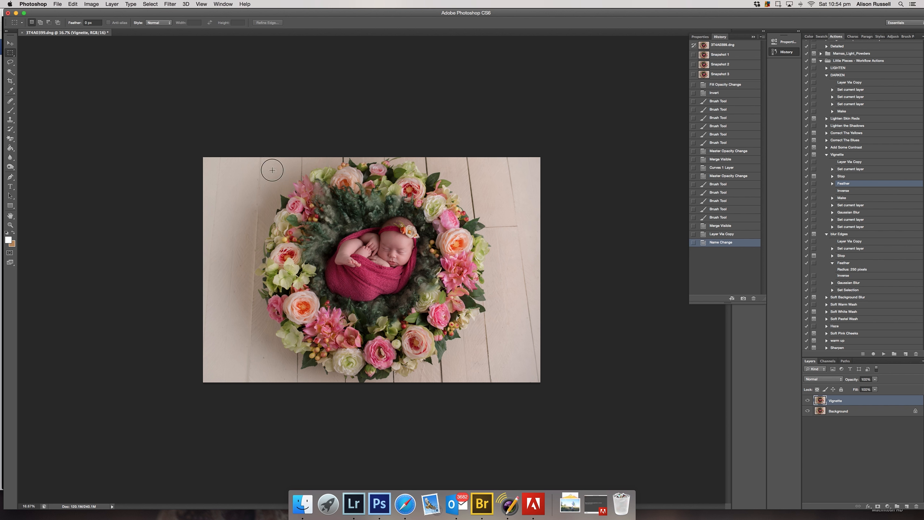
{"action": "left_click_drag", "start_coordinate": [430, 319], "coordinate": [430, 321]}
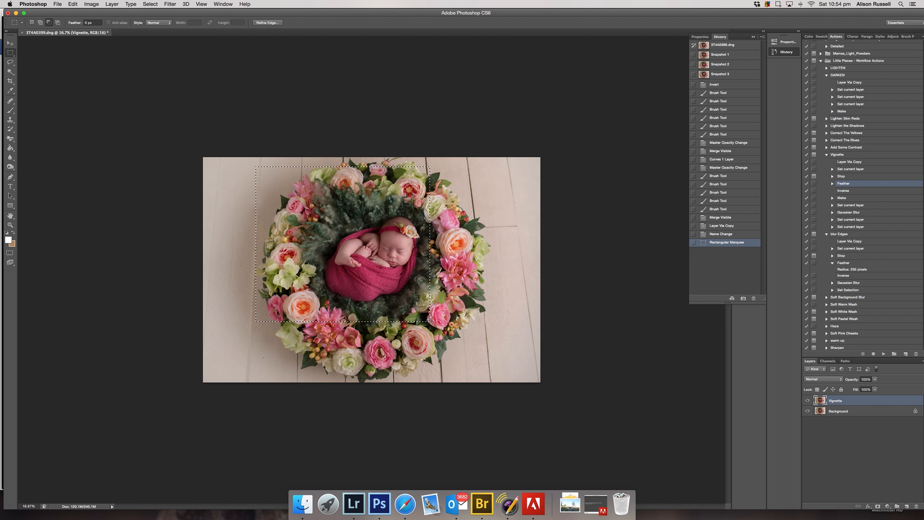
{"action": "key", "text": "shift+F6"}
{"action": "key", "text": "super+d"}
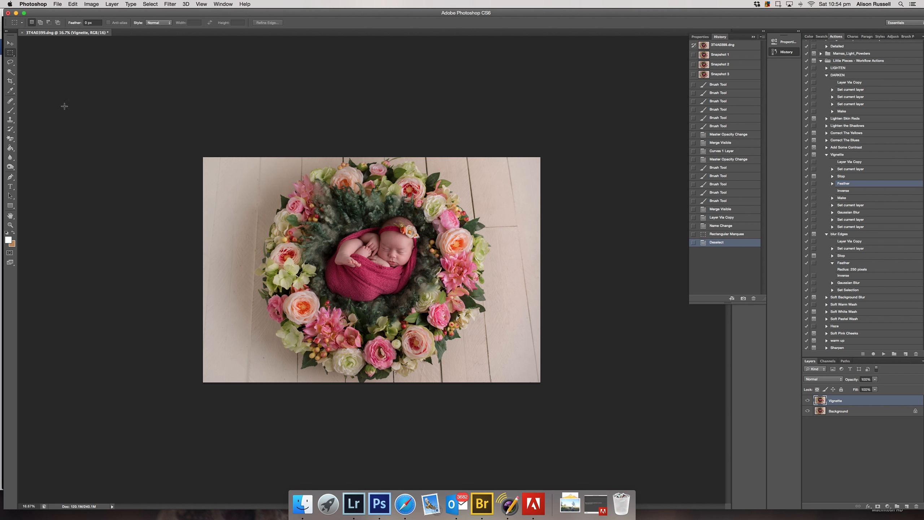
{"action": "left_click", "coordinate": [8, 53]}
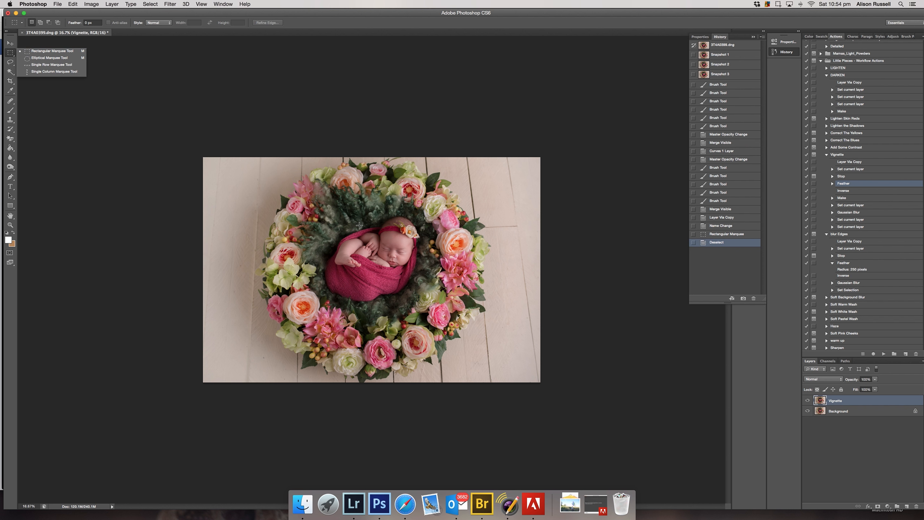
{"action": "mouse_move", "coordinate": [257, 163]}
{"action": "left_mouse_down"}
{"action": "mouse_move", "coordinate": [520, 385]}
{"action": "mouse_move", "coordinate": [481, 336]}
{"action": "left_mouse_up"}
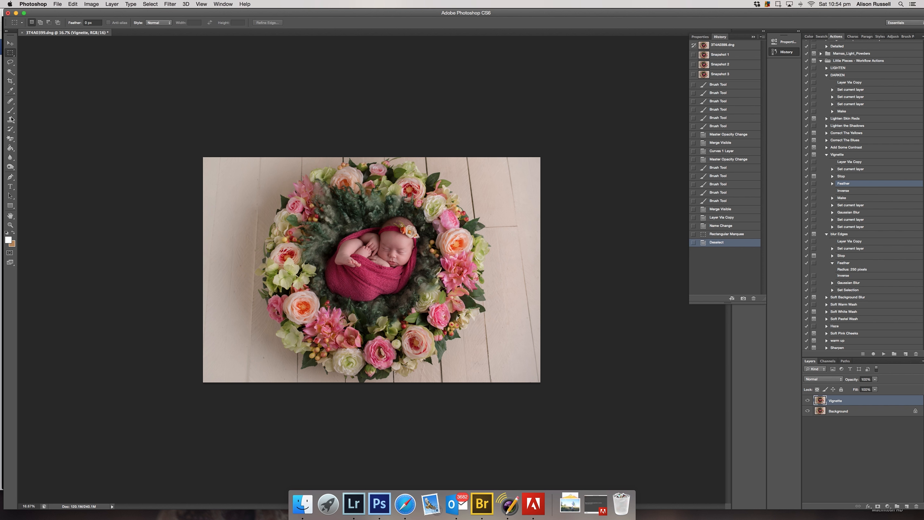
Step: Draw an elliptical marquee selection around the whole flower wreath and continue the Vignette action
{"action": "left_click", "coordinate": [10, 55]}
{"action": "left_click", "coordinate": [34, 59]}
{"action": "left_click_drag", "start_coordinate": [253, 167], "coordinate": [492, 376]}
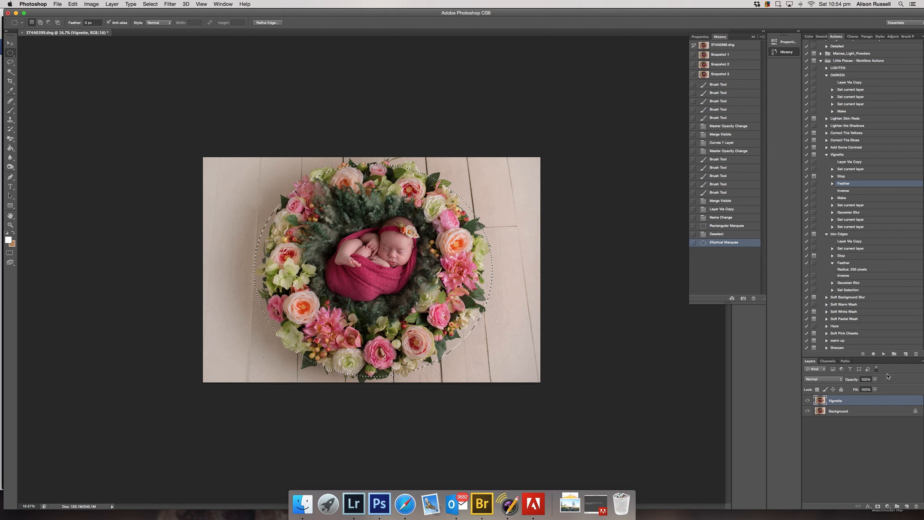
{"action": "left_click", "coordinate": [883, 353]}
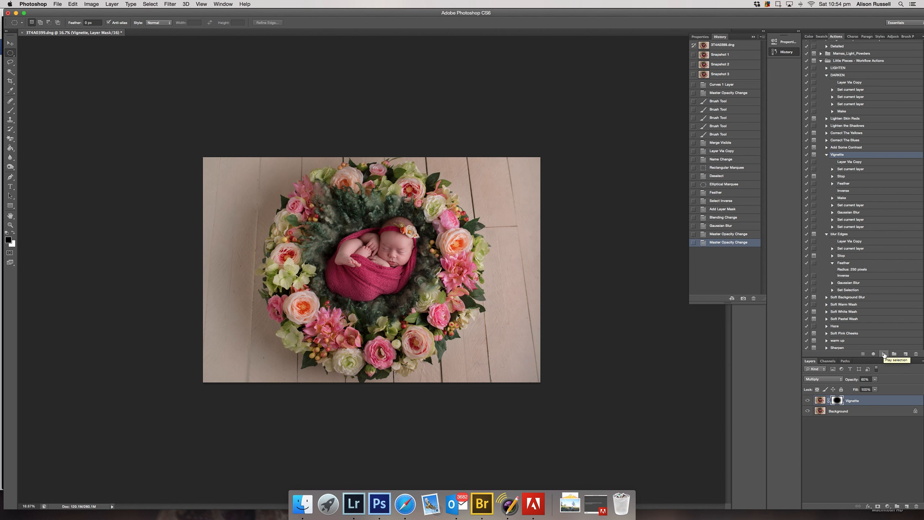
Step: Compare the Vignette layer hidden and shown, and lower its opacity to about 30% and its fill to about 48%
{"action": "left_click", "coordinate": [806, 400]}
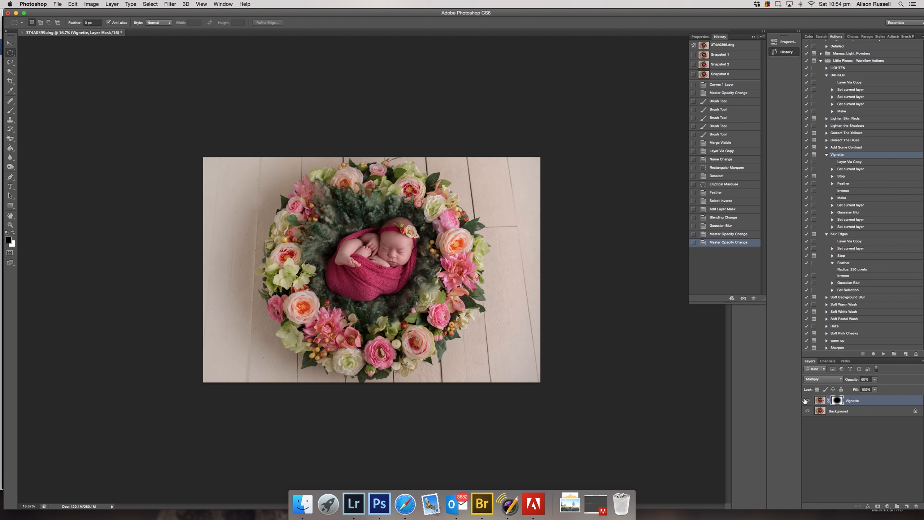
{"action": "left_click", "coordinate": [806, 400]}
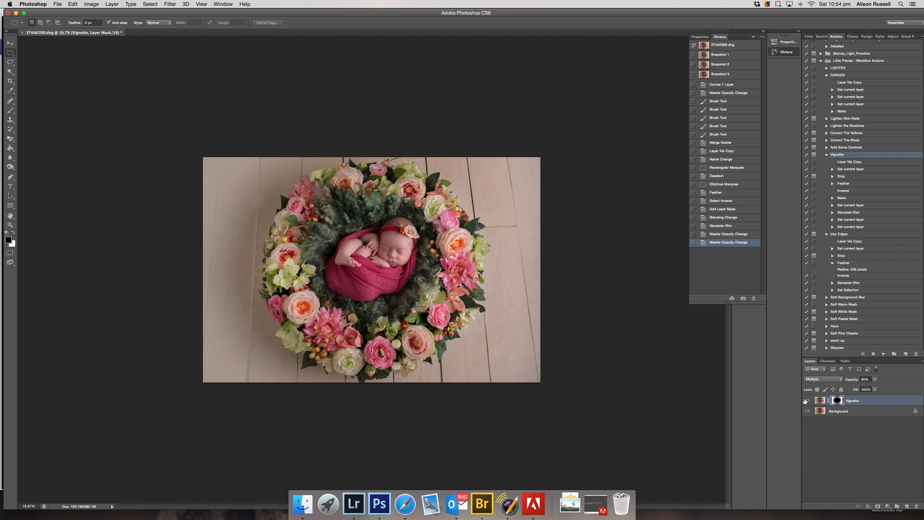
{"action": "left_click", "coordinate": [875, 379]}
{"action": "left_click", "coordinate": [866, 388]}
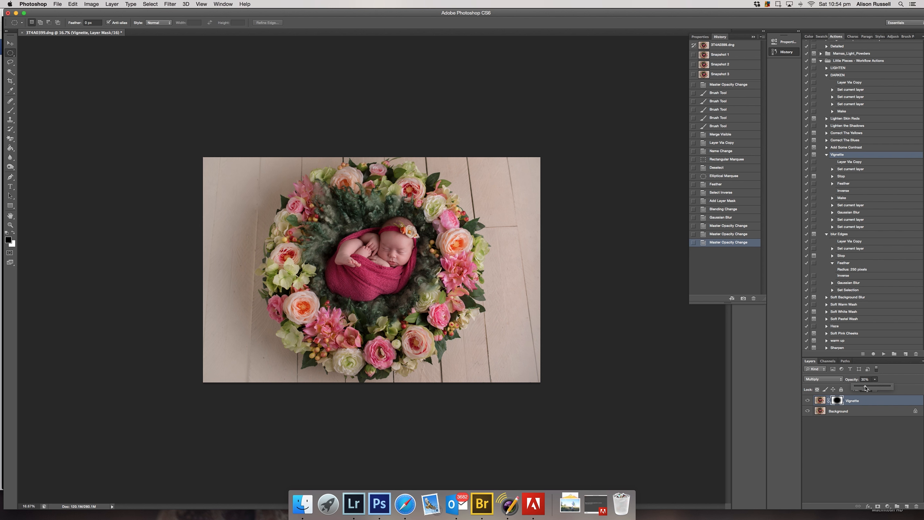
{"action": "left_click", "coordinate": [896, 383]}
{"action": "left_click", "coordinate": [875, 390]}
{"action": "left_click", "coordinate": [859, 396]}
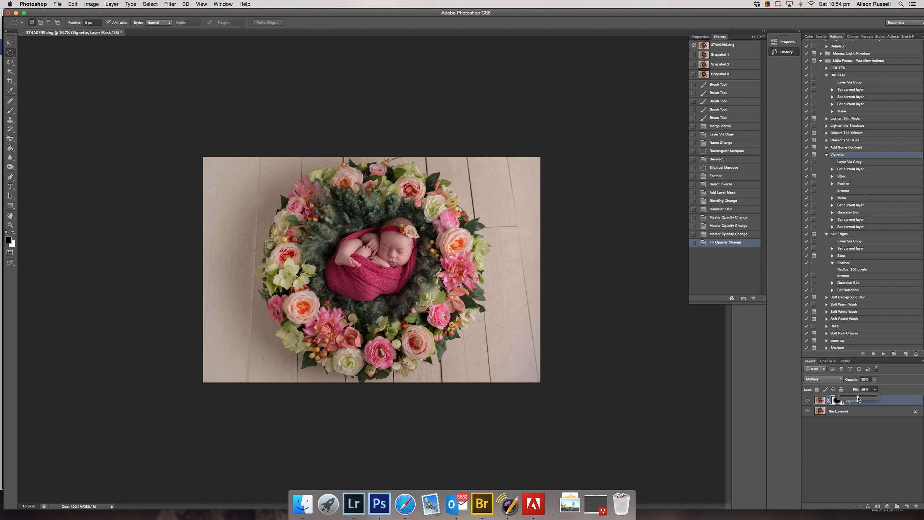
Step: Compare the image with and without the softened vignette, and merge the visible layers
{"action": "left_click", "coordinate": [809, 400]}
{"action": "left_click", "coordinate": [808, 400]}
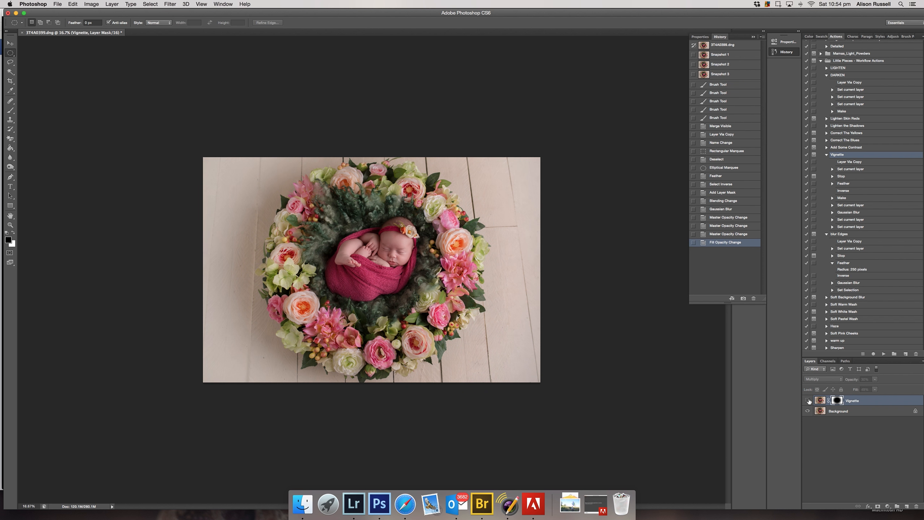
{"action": "left_click", "coordinate": [809, 400]}
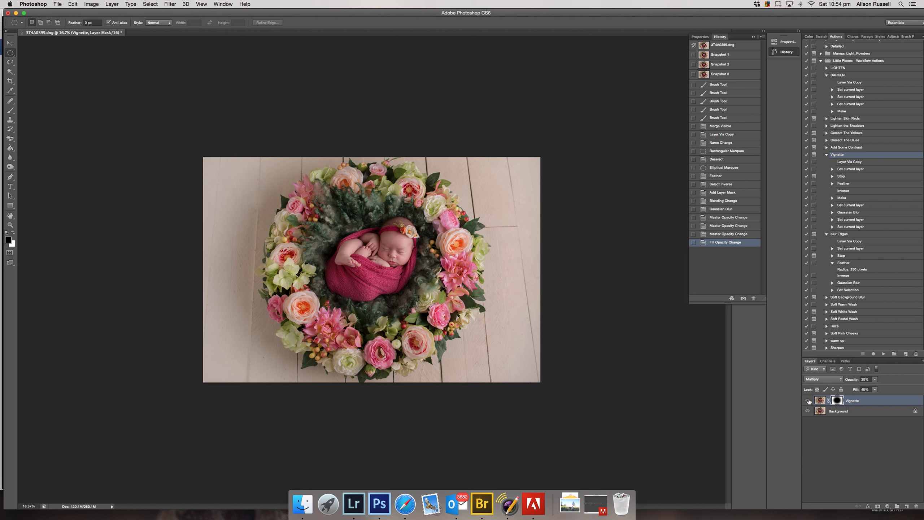
{"action": "key", "text": "super+shift+e"}
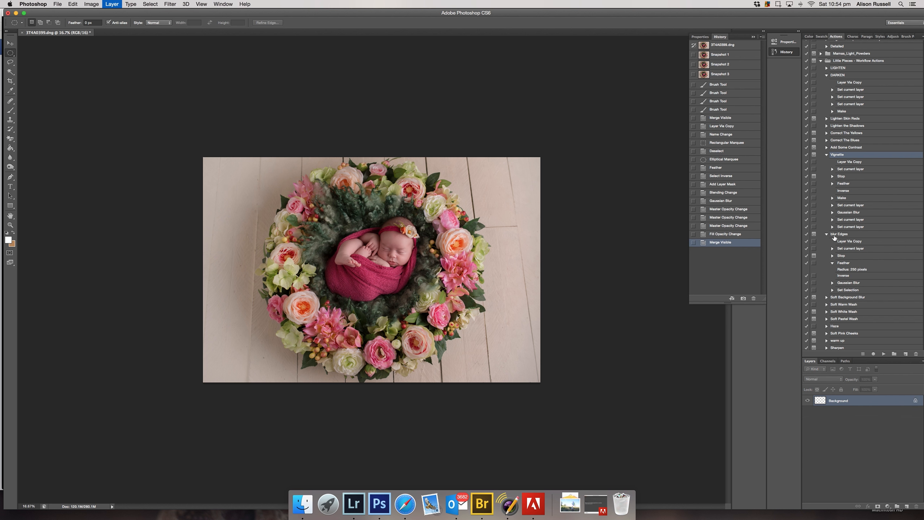
Step: Run the blur Edges action on the merged image, using an elliptical selection drawn around the wreath at its stop
{"action": "left_click", "coordinate": [837, 235]}
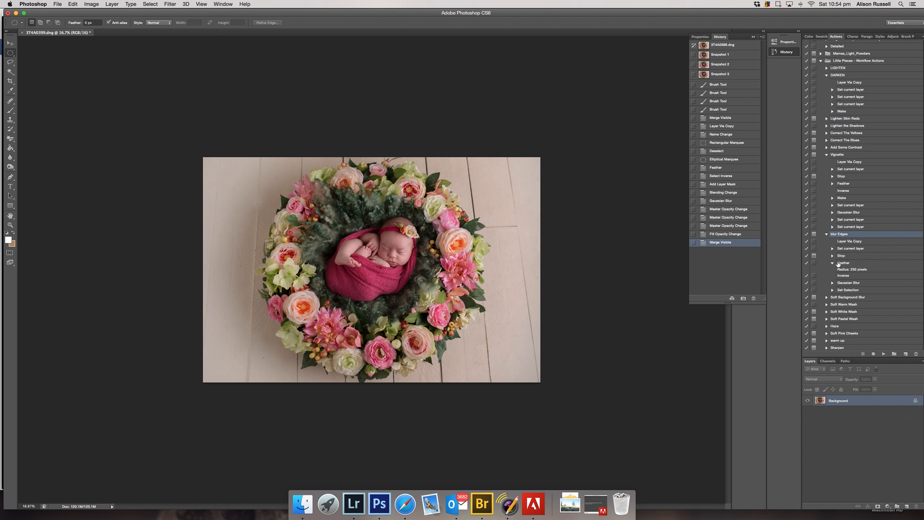
{"action": "left_click", "coordinate": [883, 353]}
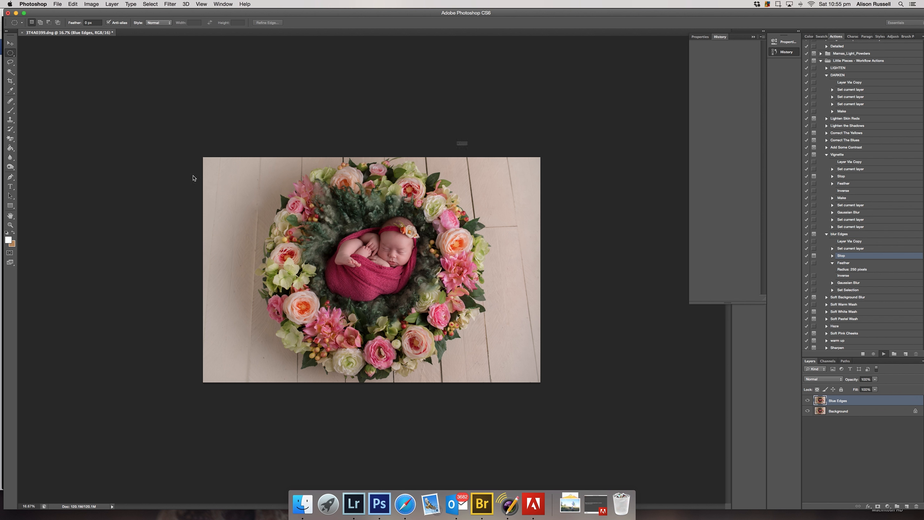
{"action": "left_click", "coordinate": [513, 162]}
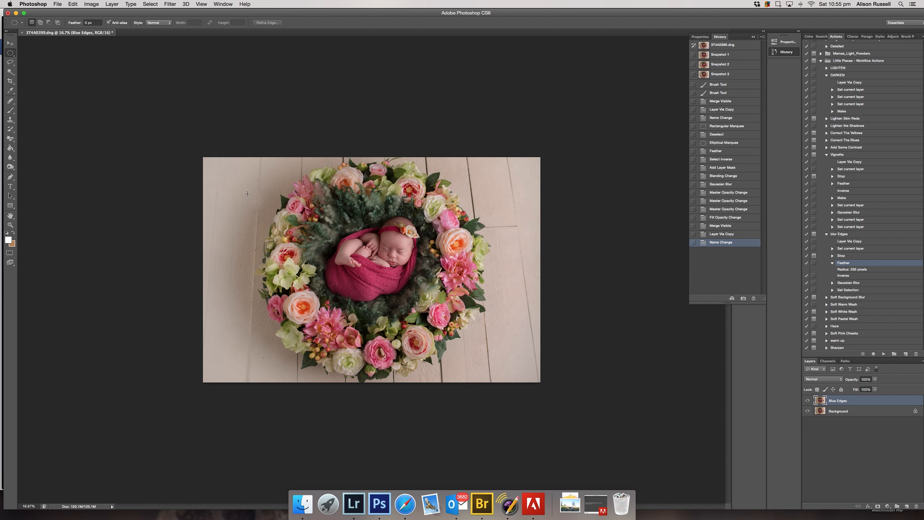
{"action": "left_click_drag", "start_coordinate": [253, 161], "coordinate": [488, 375]}
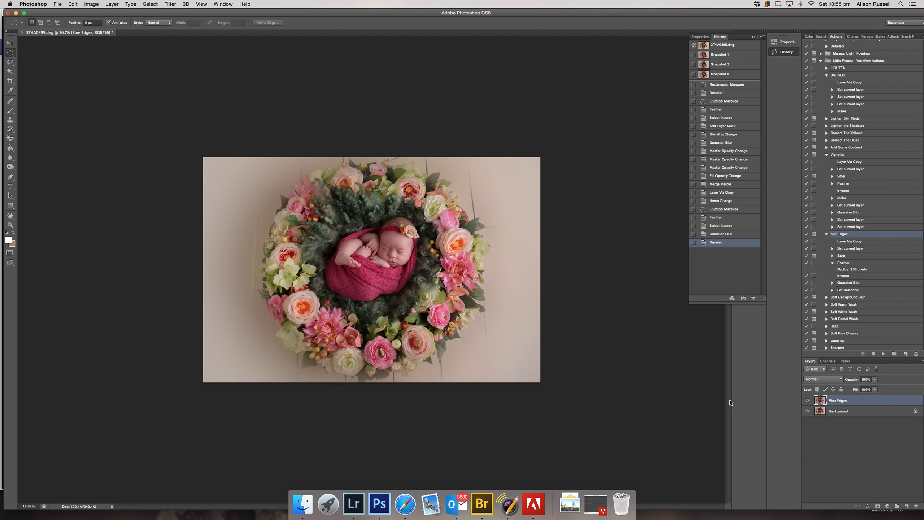
Step: Lower the blurred edges layer's fill, set its opacity to about 48%, and merge the visible layers
{"action": "left_click", "coordinate": [875, 389]}
{"action": "left_click", "coordinate": [857, 397]}
{"action": "left_click", "coordinate": [875, 379]}
{"action": "left_click", "coordinate": [858, 387]}
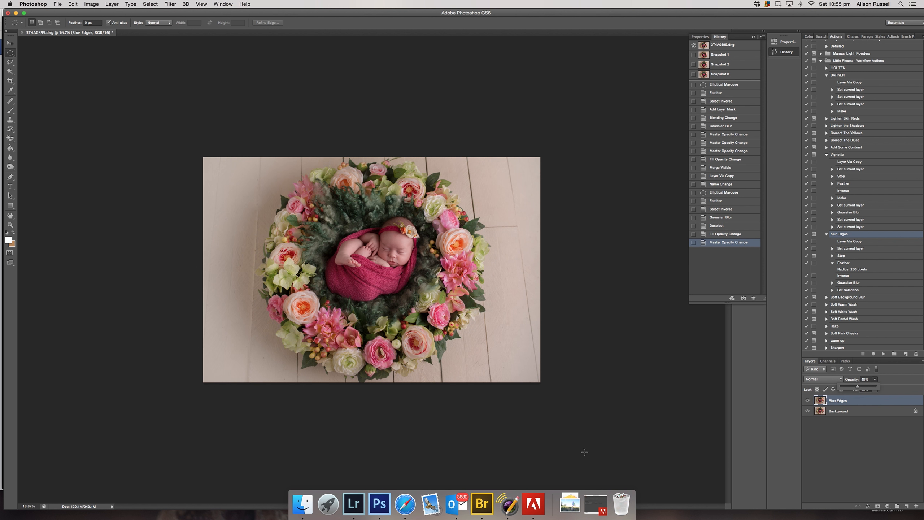
{"action": "key", "text": "shift+super+e"}
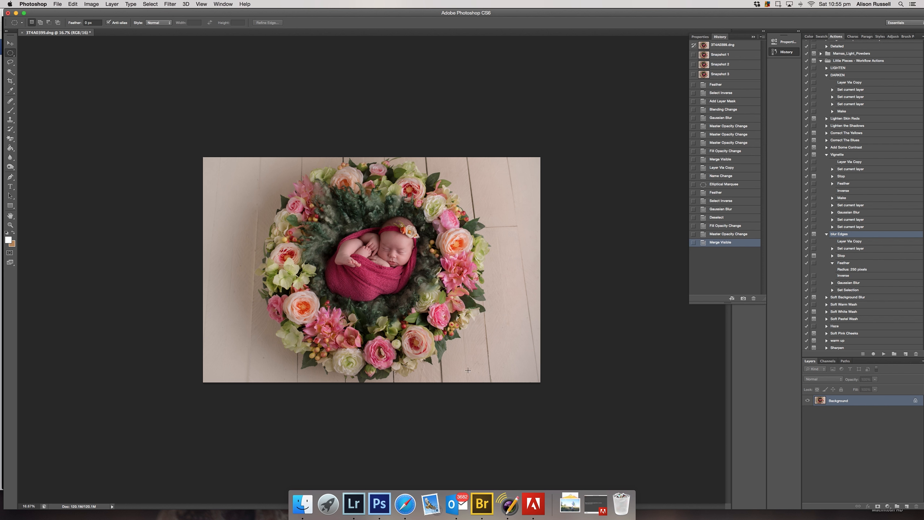
Step: Try blending away the gaps between the floorboards around the wreath with the Mixer Brush, and revert to the last merged history state
{"action": "left_click", "coordinate": [12, 110]}
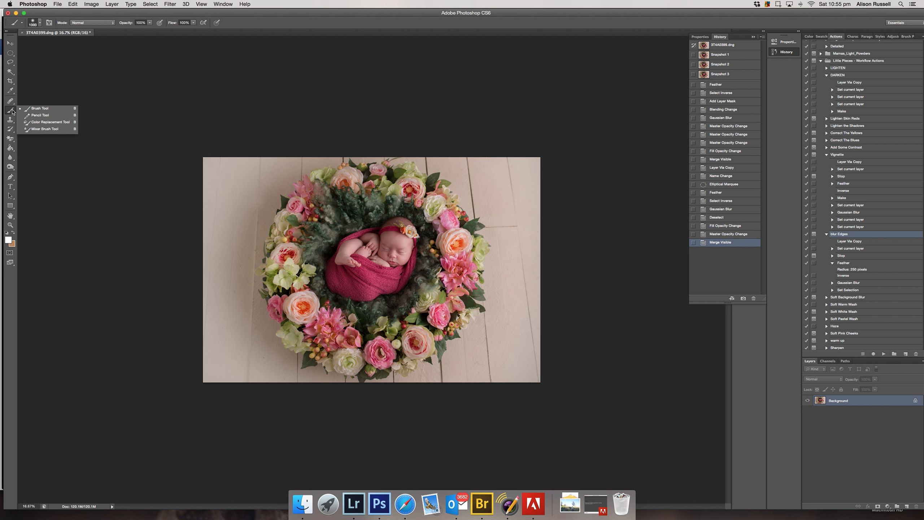
{"action": "left_click", "coordinate": [43, 129]}
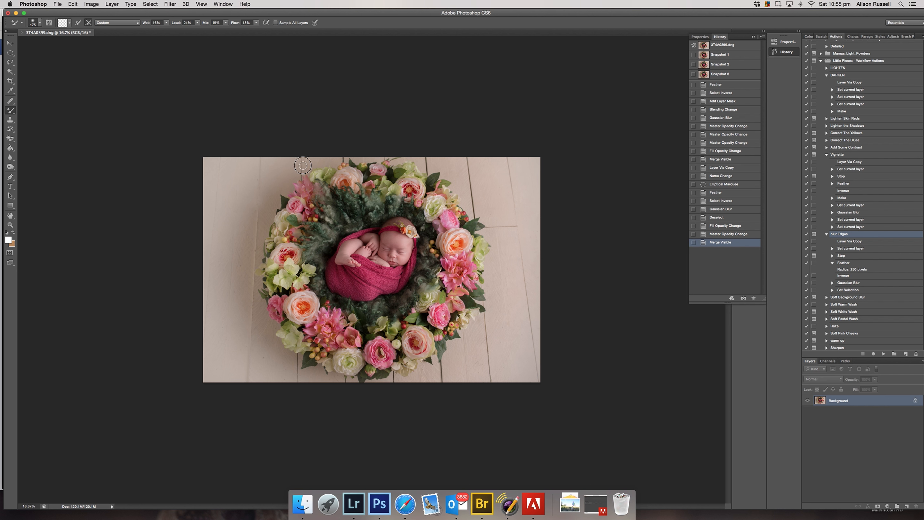
{"action": "left_click", "coordinate": [348, 158]}
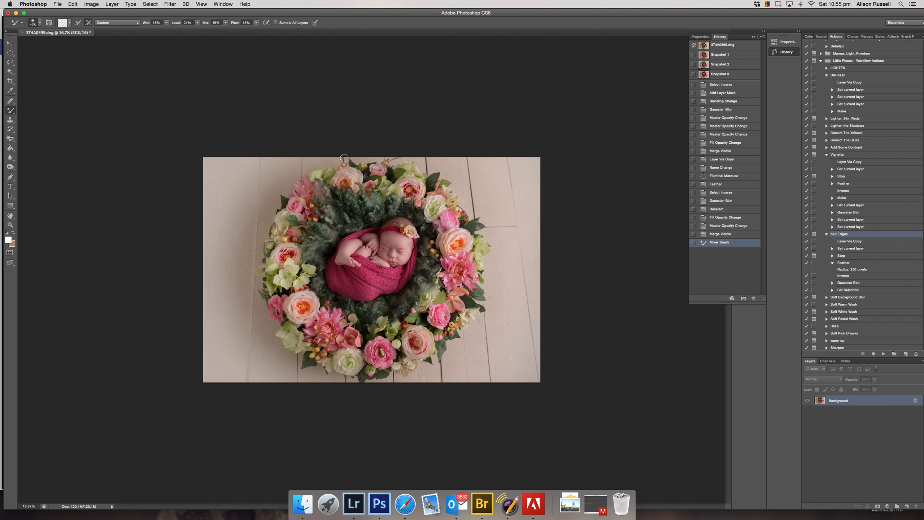
{"action": "left_click_drag", "start_coordinate": [342, 158], "coordinate": [415, 156]}
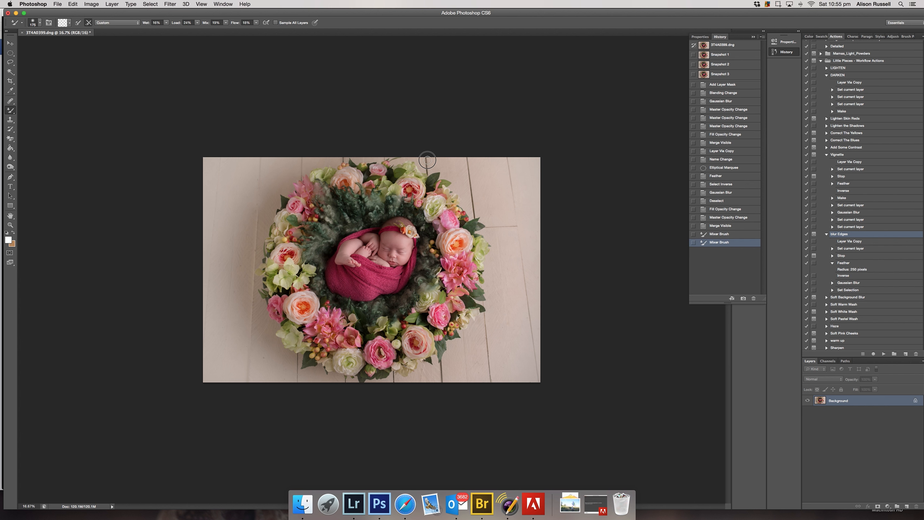
{"action": "left_click", "coordinate": [424, 162]}
{"action": "left_click_drag", "start_coordinate": [423, 168], "coordinate": [467, 162]}
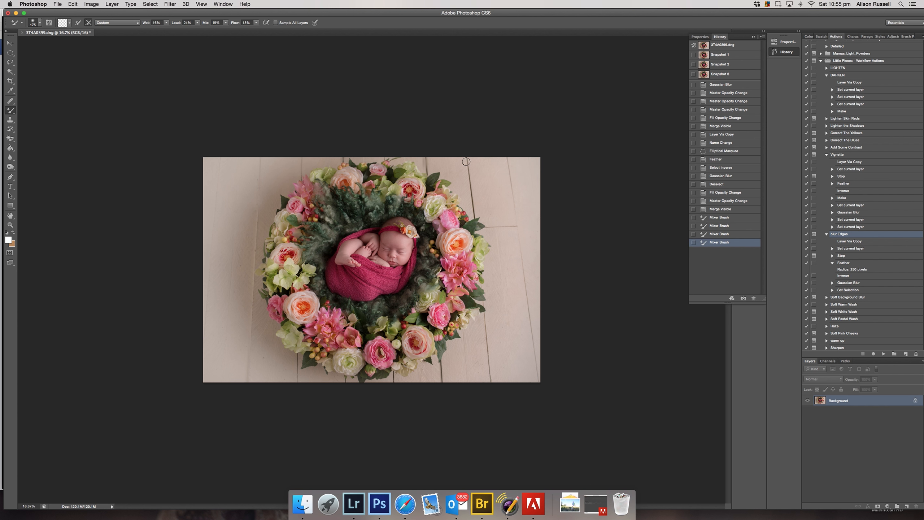
{"action": "left_click", "coordinate": [466, 162]}
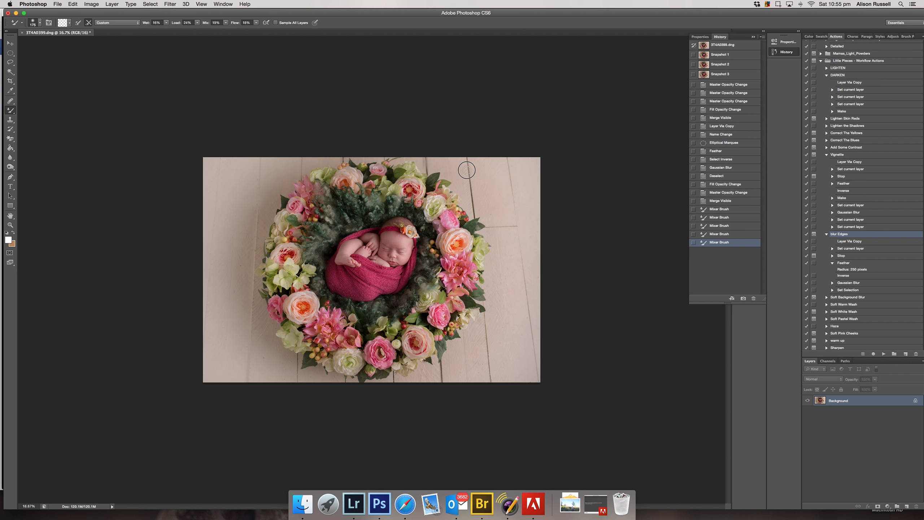
{"action": "mouse_move", "coordinate": [474, 201]}
{"action": "left_mouse_down"}
{"action": "mouse_move", "coordinate": [467, 159]}
{"action": "mouse_move", "coordinate": [473, 209]}
{"action": "left_mouse_up"}
{"action": "left_click", "coordinate": [469, 163]}
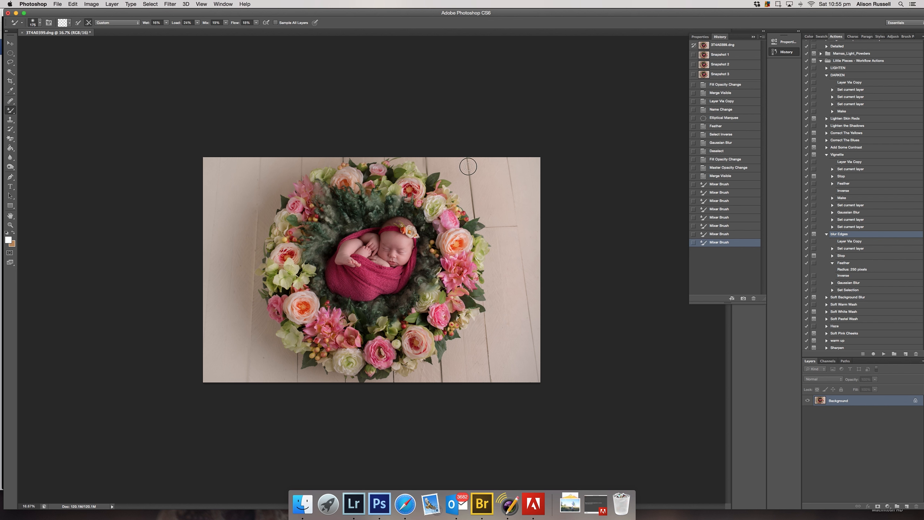
{"action": "left_click_drag", "start_coordinate": [468, 172], "coordinate": [472, 199]}
{"action": "left_click", "coordinate": [472, 199]}
{"action": "mouse_move", "coordinate": [485, 318]}
{"action": "left_mouse_down"}
{"action": "mouse_move", "coordinate": [488, 377]}
{"action": "mouse_move", "coordinate": [489, 326]}
{"action": "mouse_move", "coordinate": [490, 341]}
{"action": "mouse_move", "coordinate": [473, 345]}
{"action": "mouse_move", "coordinate": [489, 349]}
{"action": "mouse_move", "coordinate": [490, 387]}
{"action": "left_mouse_up"}
{"action": "mouse_move", "coordinate": [475, 203]}
{"action": "left_mouse_down"}
{"action": "mouse_move", "coordinate": [466, 207]}
{"action": "mouse_move", "coordinate": [475, 195]}
{"action": "left_mouse_up"}
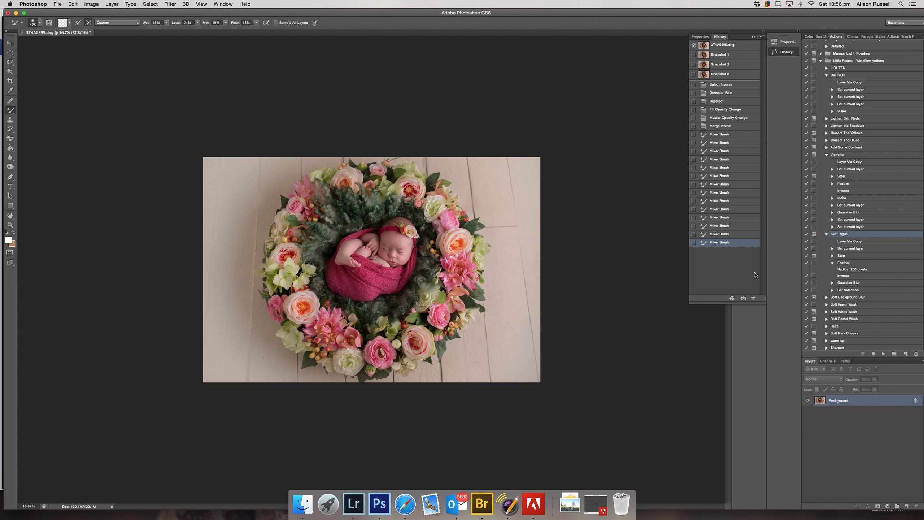
{"action": "left_click", "coordinate": [722, 126]}
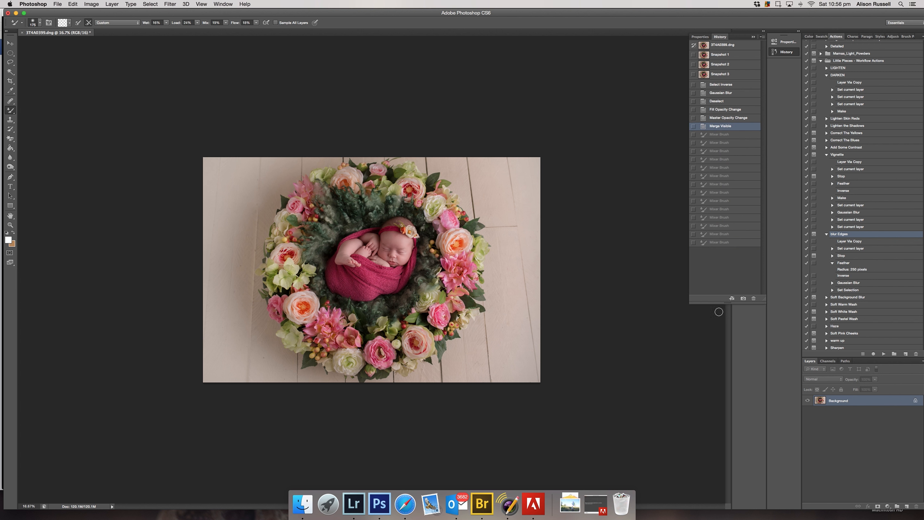
Step: Run the Soft Warm Wash action on the merged image and lower the White Wash layer's opacity
{"action": "left_click", "coordinate": [842, 305]}
{"action": "left_click", "coordinate": [884, 354]}
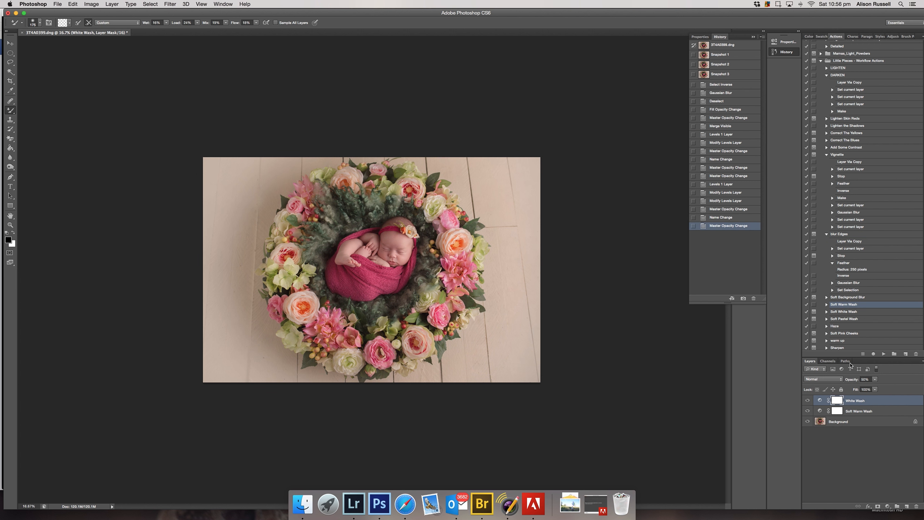
{"action": "left_click", "coordinate": [877, 381]}
{"action": "left_click_drag", "start_coordinate": [875, 386], "coordinate": [868, 386]}
Step: Lower the Soft Warm Wash layer's opacity to about 15% and merge the visible layers
{"action": "left_click", "coordinate": [875, 412]}
{"action": "left_click", "coordinate": [876, 412]}
{"action": "left_click", "coordinate": [875, 379]}
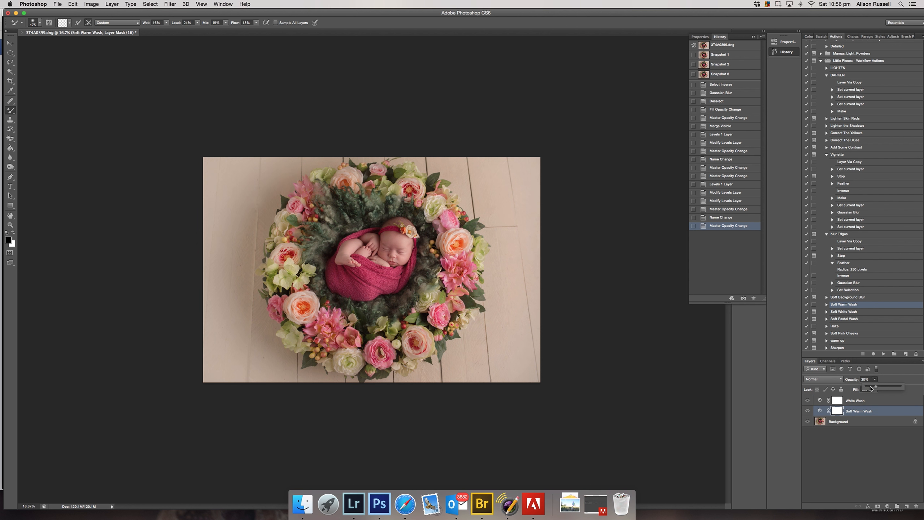
{"action": "key", "text": "Return"}
{"action": "left_click", "coordinate": [875, 379]}
{"action": "left_click_drag", "start_coordinate": [876, 386], "coordinate": [872, 387]}
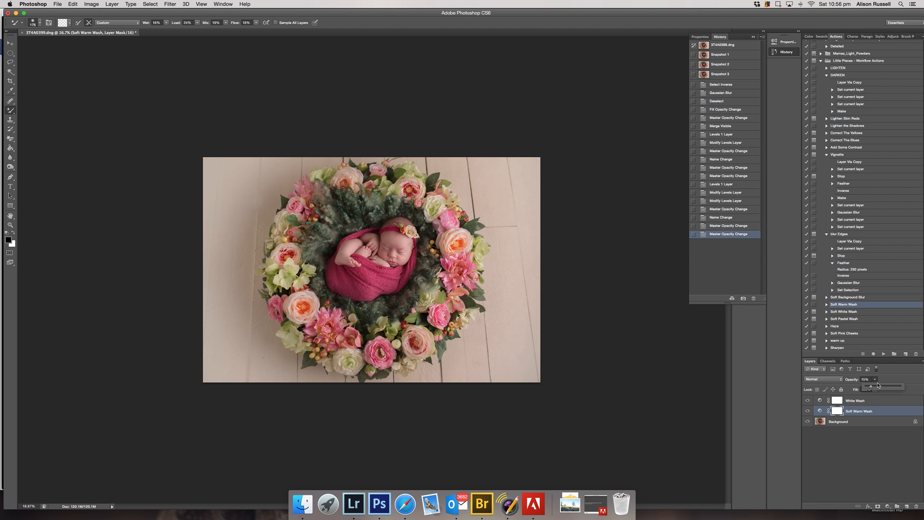
{"action": "key", "text": "super+shift+e"}
Step: Save a history snapshot of the merged image and compare it with the original and the first snapshot, ending on the newest snapshot
{"action": "left_click", "coordinate": [742, 299]}
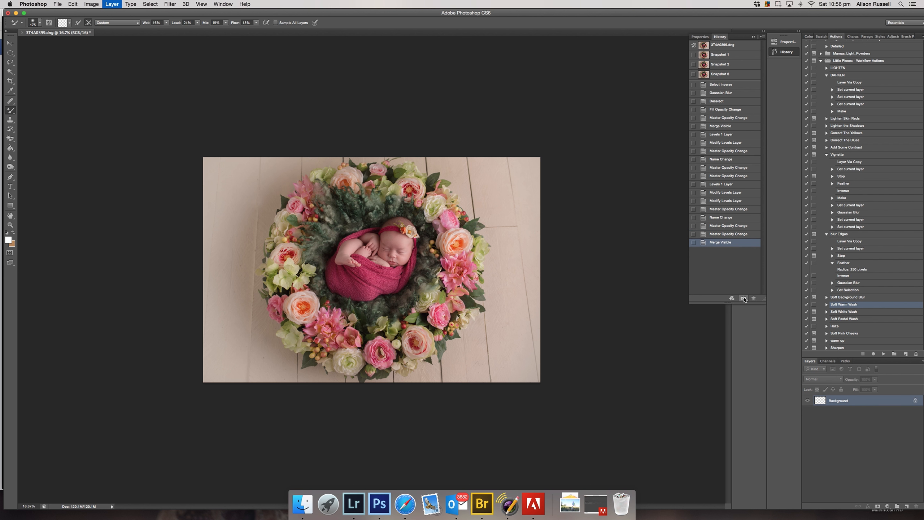
{"action": "left_click", "coordinate": [719, 55]}
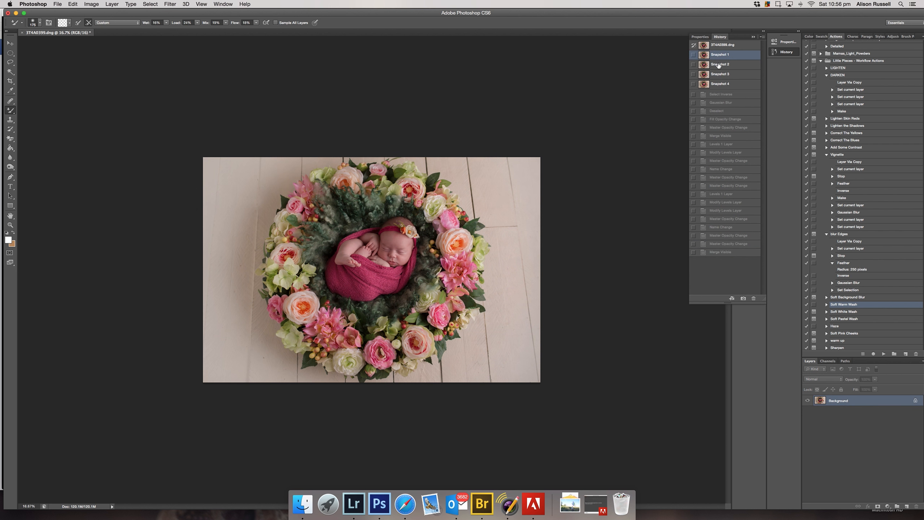
{"action": "left_click", "coordinate": [719, 46]}
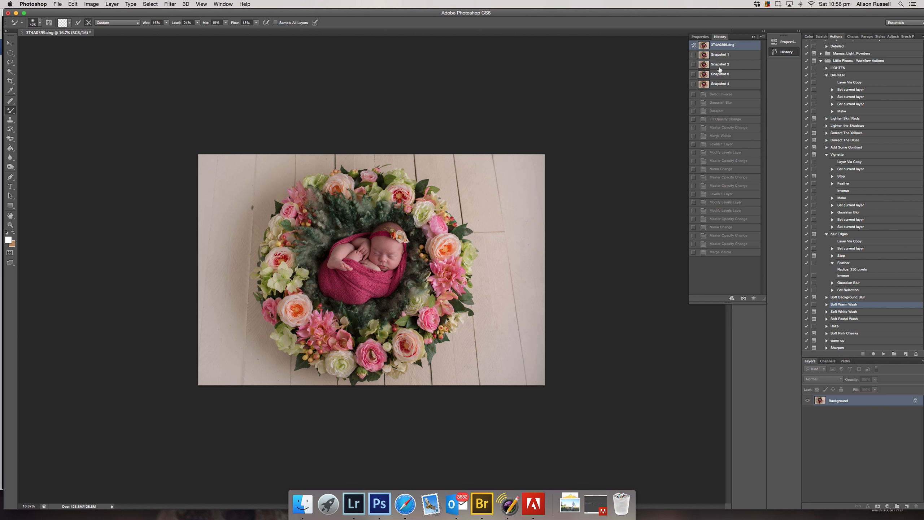
{"action": "left_click", "coordinate": [722, 55]}
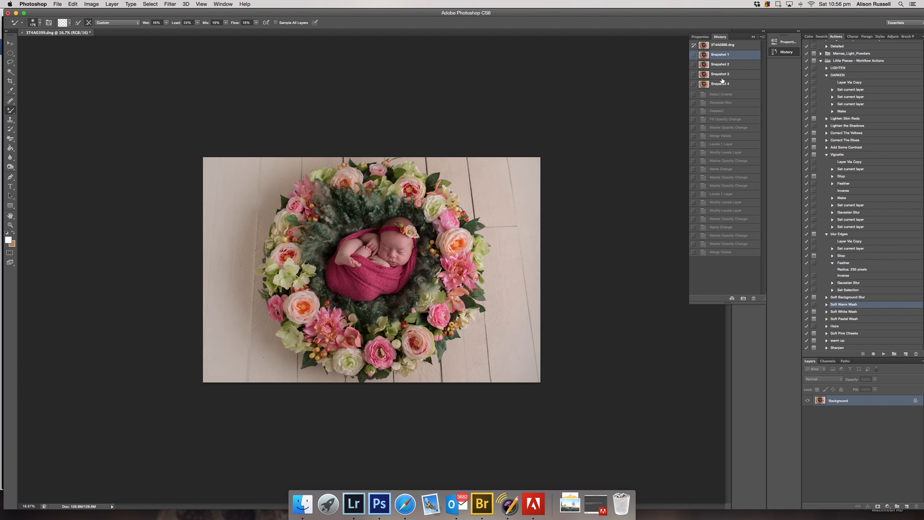
{"action": "left_click", "coordinate": [722, 85]}
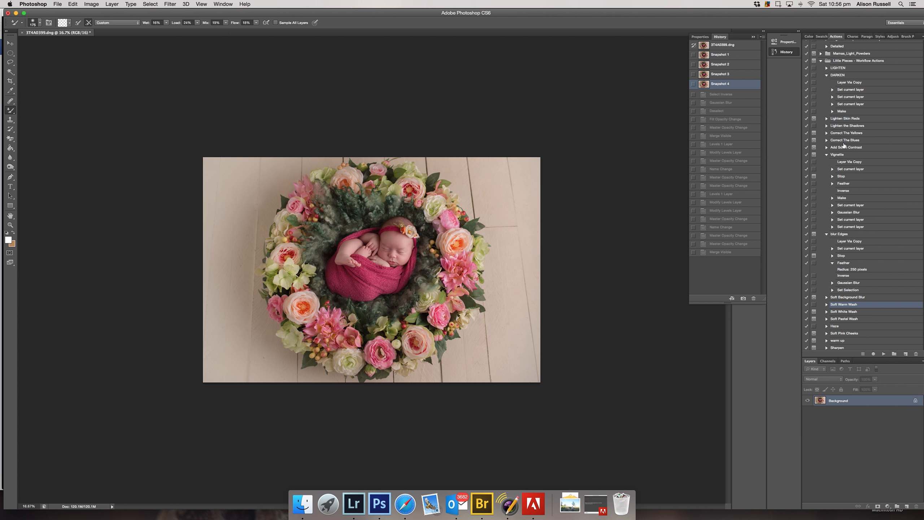
Step: Apply a Color Balance adjustment that shifts the midtones to -6 on the cyan–red level
{"action": "scroll", "coordinate": [842, 146], "scroll_direction": "up", "scroll_amount": 3}
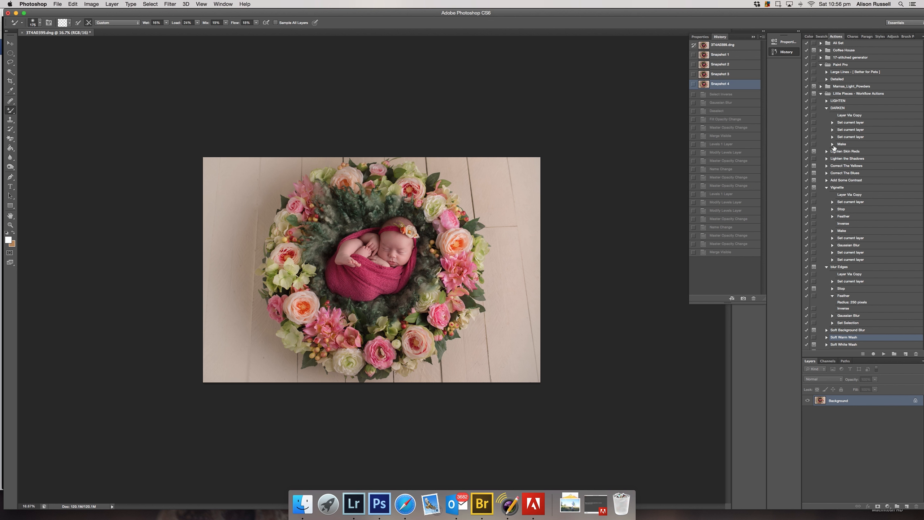
{"action": "key", "text": "super+l"}
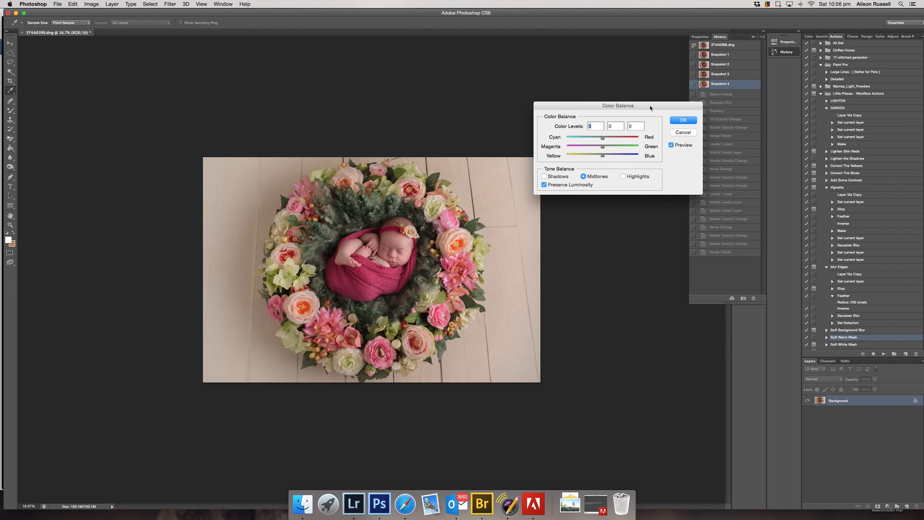
{"action": "left_click", "coordinate": [564, 178]}
{"action": "left_click_drag", "start_coordinate": [604, 140], "coordinate": [604, 140]}
{"action": "left_click_drag", "start_coordinate": [605, 139], "coordinate": [601, 139]}
{"action": "left_click", "coordinate": [583, 176]}
{"action": "left_click", "coordinate": [672, 146]}
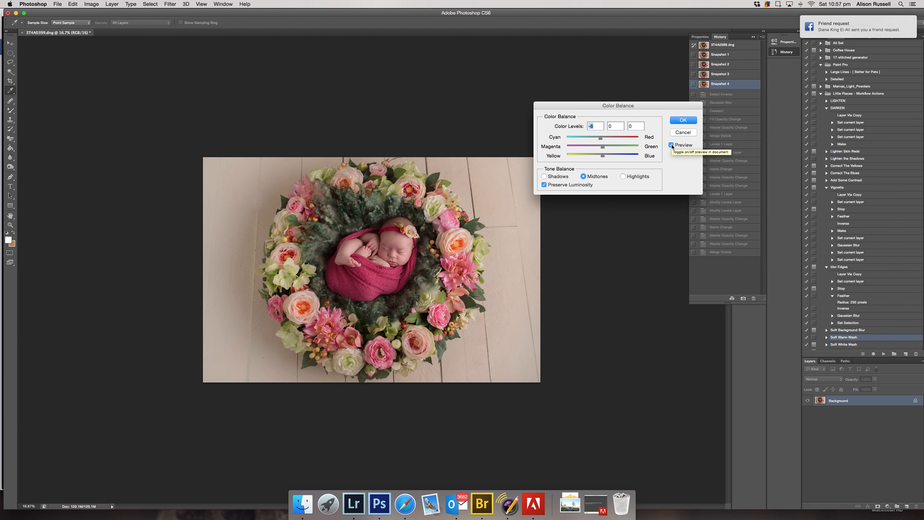
{"action": "left_click", "coordinate": [683, 119]}
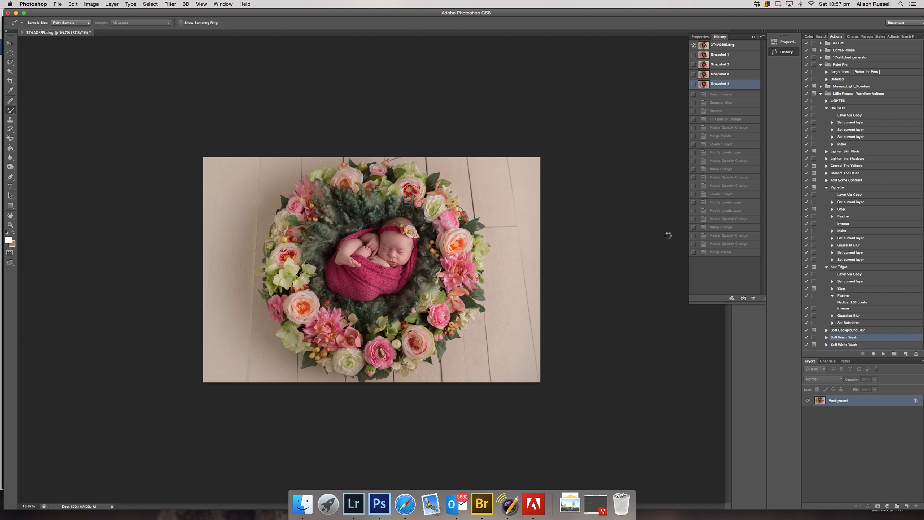
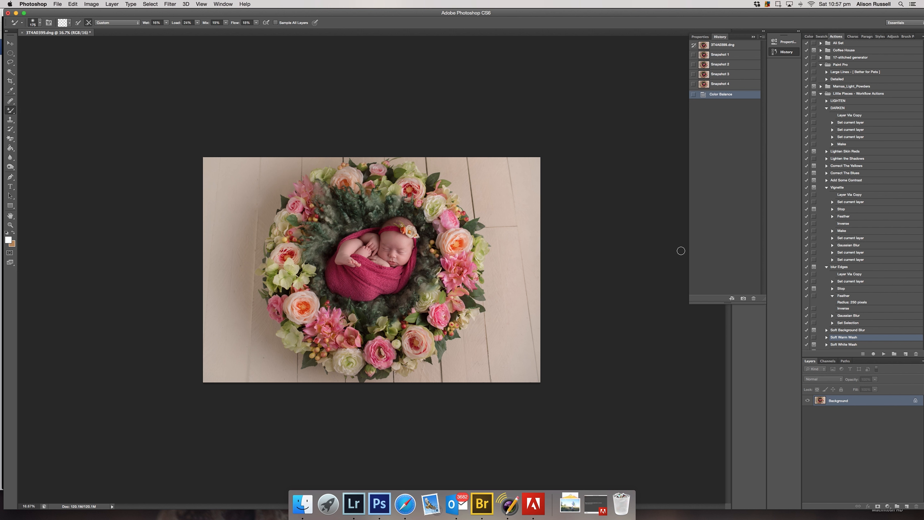
Step: In Hue/Saturation, try a master Lightness of +5, reset it to 0, and apply a Reds Lightness of about +6
{"action": "key", "text": "super+m"}
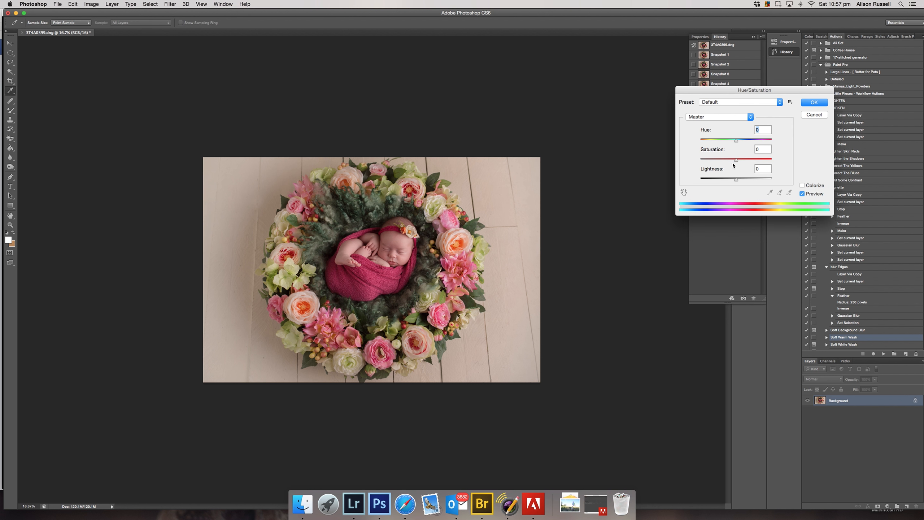
{"action": "mouse_move", "coordinate": [736, 179]}
{"action": "left_mouse_down"}
{"action": "mouse_move", "coordinate": [734, 161]}
{"action": "mouse_move", "coordinate": [738, 181]}
{"action": "left_mouse_up"}
{"action": "left_click", "coordinate": [802, 194]}
{"action": "left_click", "coordinate": [802, 194]}
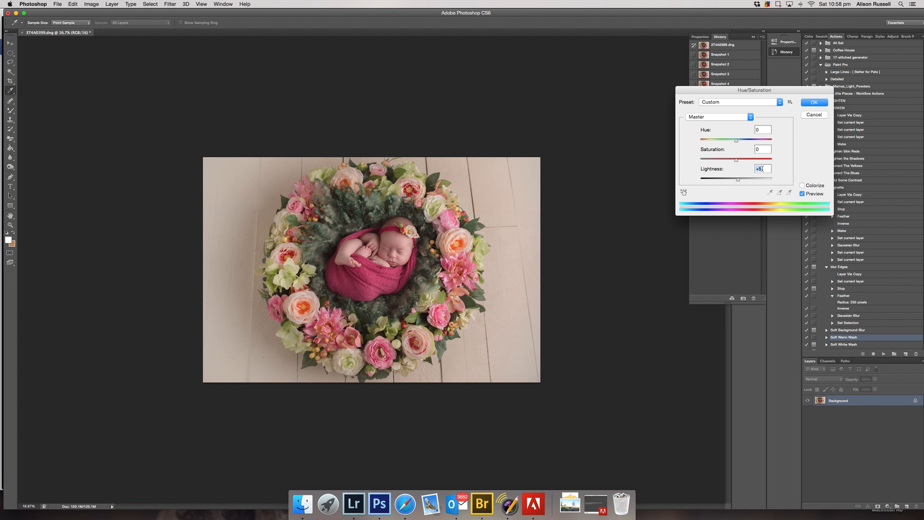
{"action": "type", "text": "0"}
{"action": "left_click", "coordinate": [721, 117]}
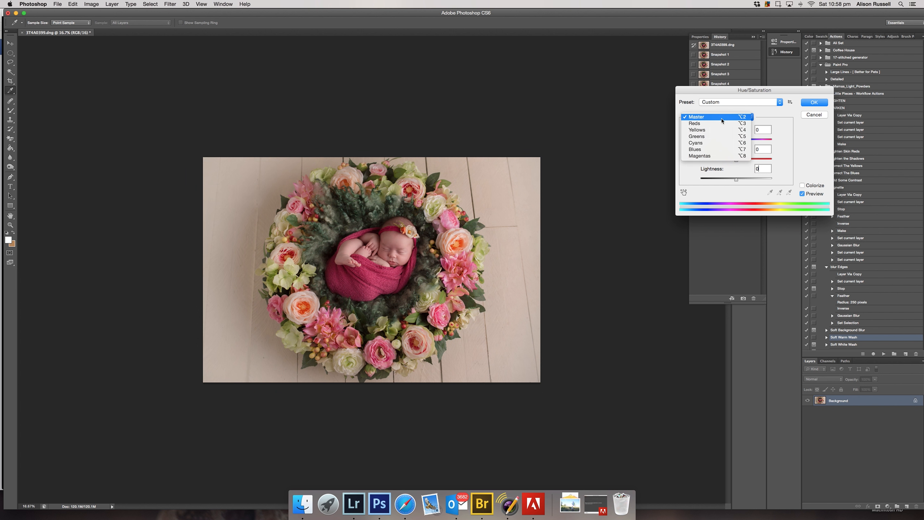
{"action": "left_click", "coordinate": [714, 124]}
{"action": "left_click_drag", "start_coordinate": [737, 181], "coordinate": [738, 181]}
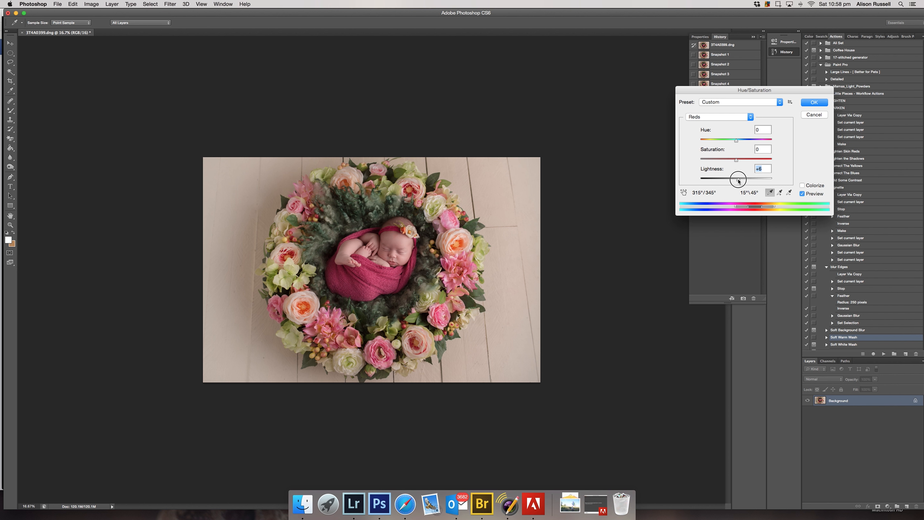
{"action": "left_click_drag", "start_coordinate": [738, 180], "coordinate": [739, 181]}
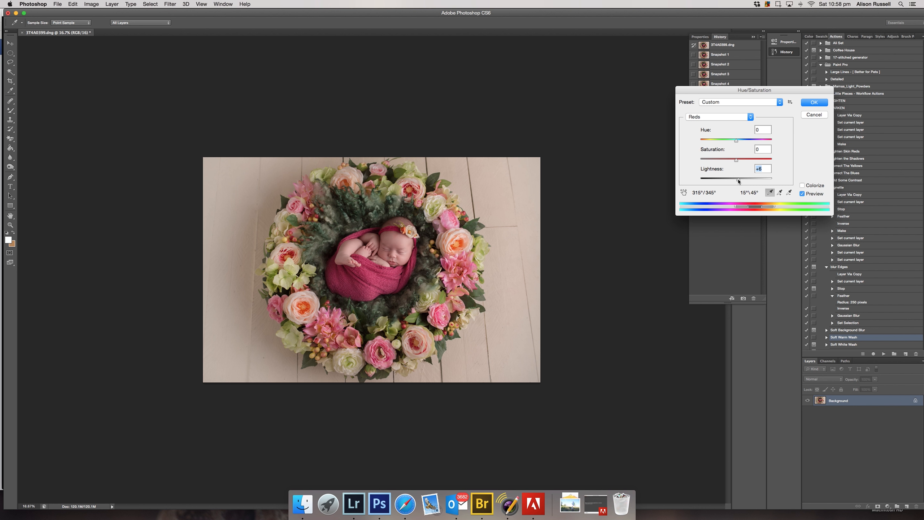
{"action": "left_click", "coordinate": [800, 193]}
{"action": "left_click", "coordinate": [814, 102]}
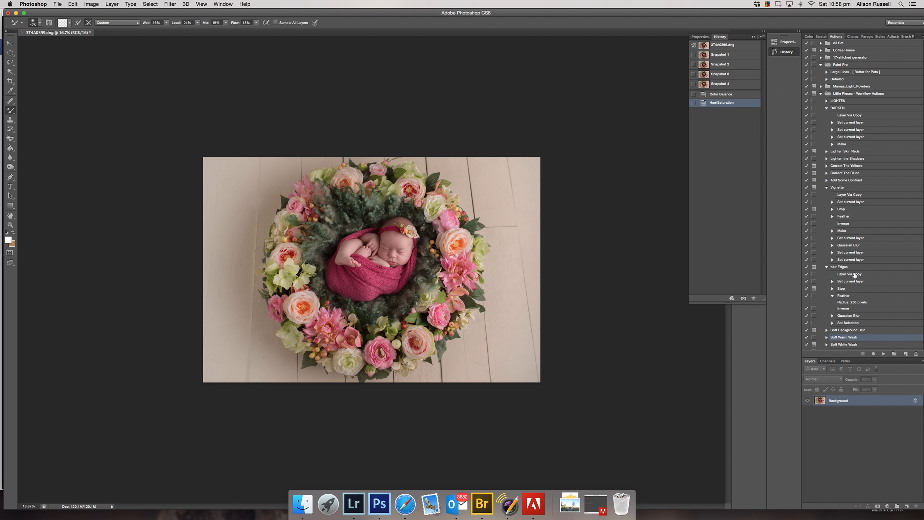
Step: Try the DARKEN workflow action on the image and delete the Darken layer it adds
{"action": "scroll", "coordinate": [854, 275], "scroll_direction": "down", "scroll_amount": 3}
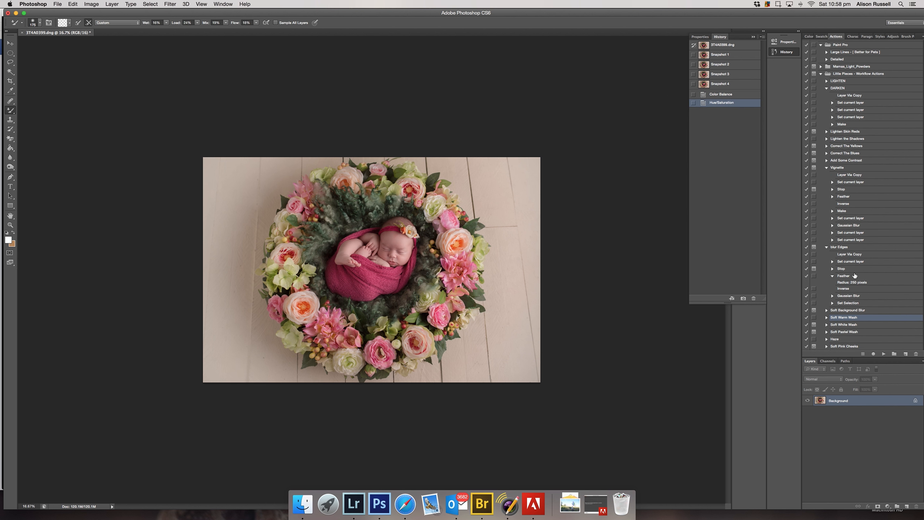
{"action": "left_click", "coordinate": [835, 88]}
{"action": "left_click", "coordinate": [883, 353]}
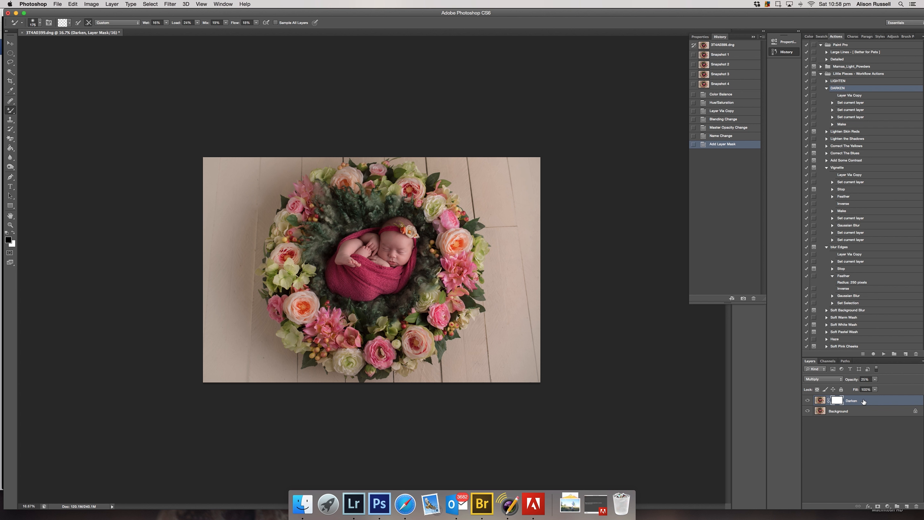
{"action": "key", "text": "BackSpace"}
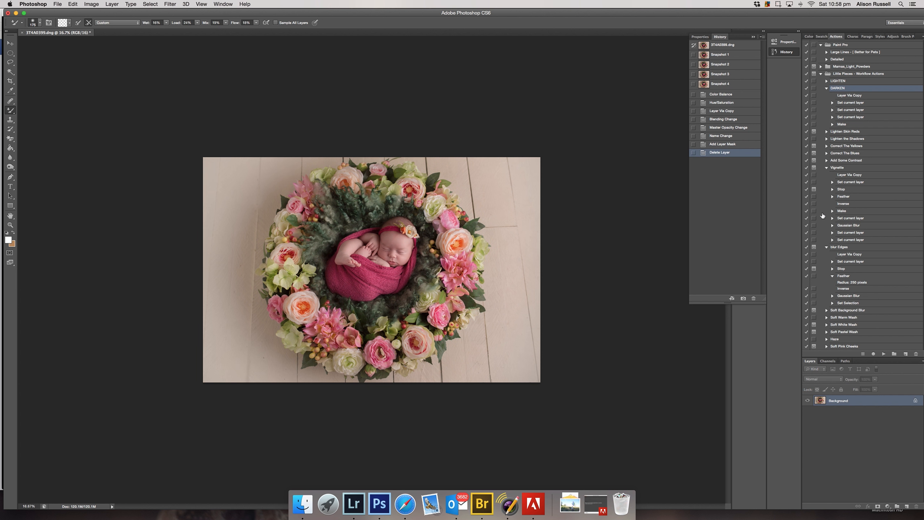
Step: Run the Add Some Contrast action on the image and dismiss its opacity stop
{"action": "left_click", "coordinate": [850, 160]}
{"action": "left_click", "coordinate": [884, 354]}
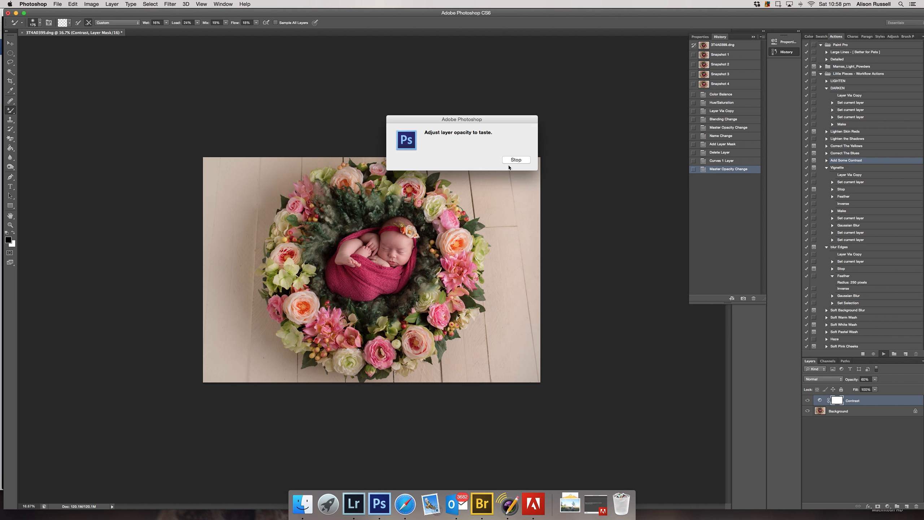
{"action": "left_click", "coordinate": [511, 160]}
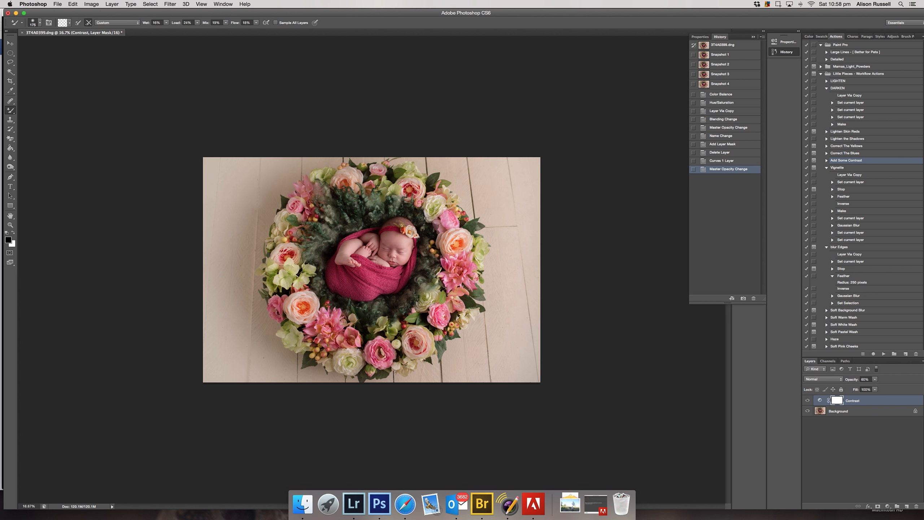
Step: Paint black on the Contrast layer's mask over the dark fur around the baby, using the regular Brush tool at large sizes
{"action": "key", "text": "bracketright"}
{"action": "key", "text": "bracketright"}
{"action": "key", "text": "bracketright"}
{"action": "key", "text": "bracketright"}
{"action": "key", "text": "bracketright"}
{"action": "left_click_drag", "start_coordinate": [346, 209], "coordinate": [346, 212]}
{"action": "right_click", "coordinate": [13, 109]}
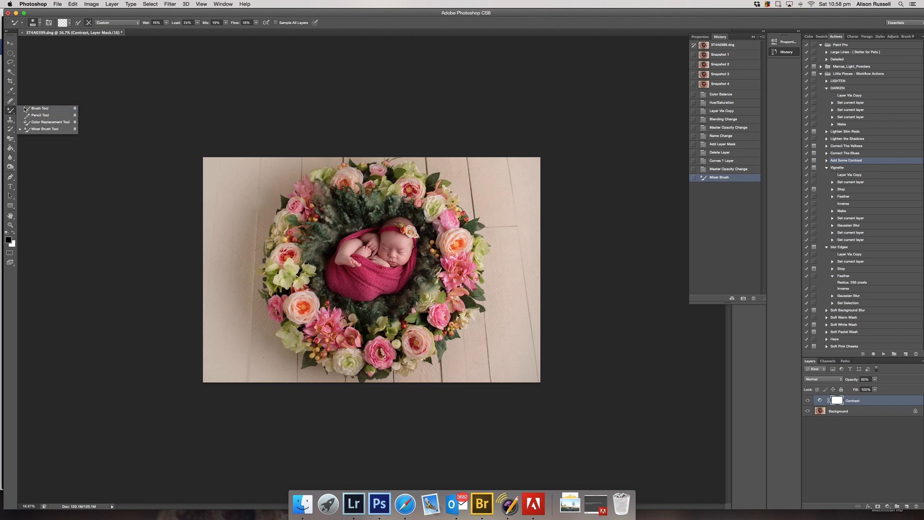
{"action": "left_click", "coordinate": [32, 109]}
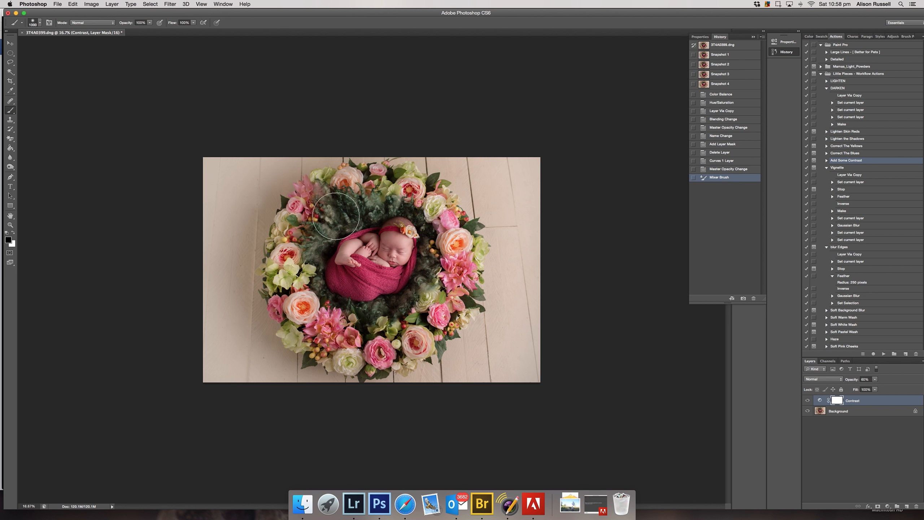
{"action": "mouse_move", "coordinate": [334, 297]}
{"action": "left_mouse_down"}
{"action": "mouse_move", "coordinate": [365, 307]}
{"action": "mouse_move", "coordinate": [419, 287]}
{"action": "left_mouse_up"}
{"action": "key", "text": "bracketleft"}
{"action": "key", "text": "bracketleft"}
{"action": "key", "text": "bracketleft"}
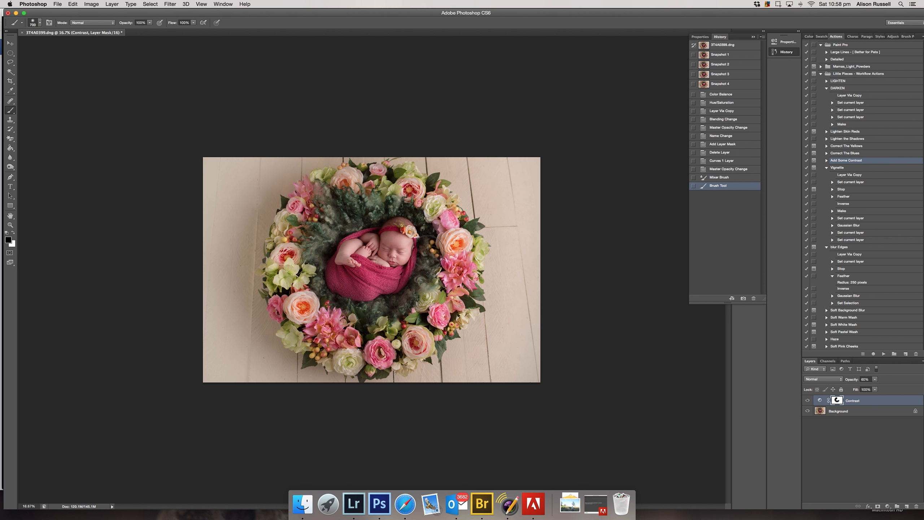
{"action": "left_click", "coordinate": [429, 249]}
{"action": "key", "text": "bracketleft"}
{"action": "key", "text": "bracketleft"}
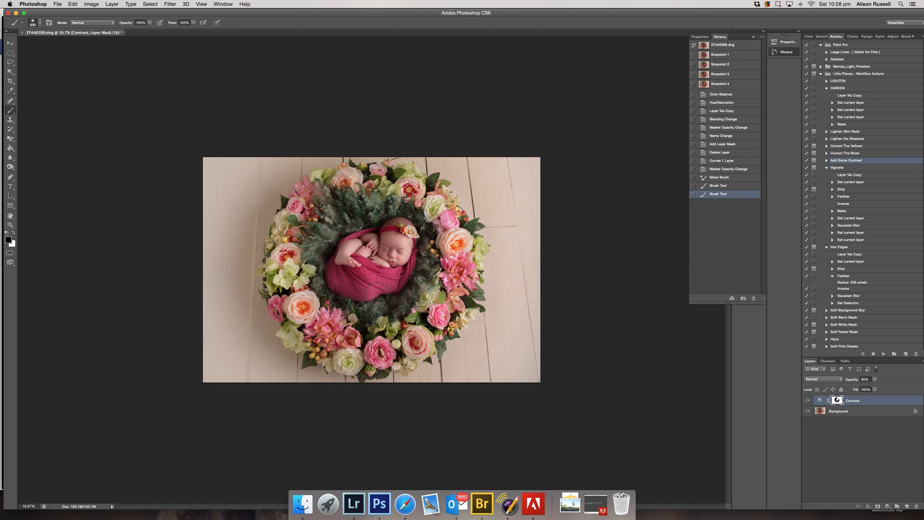
{"action": "left_click", "coordinate": [408, 309]}
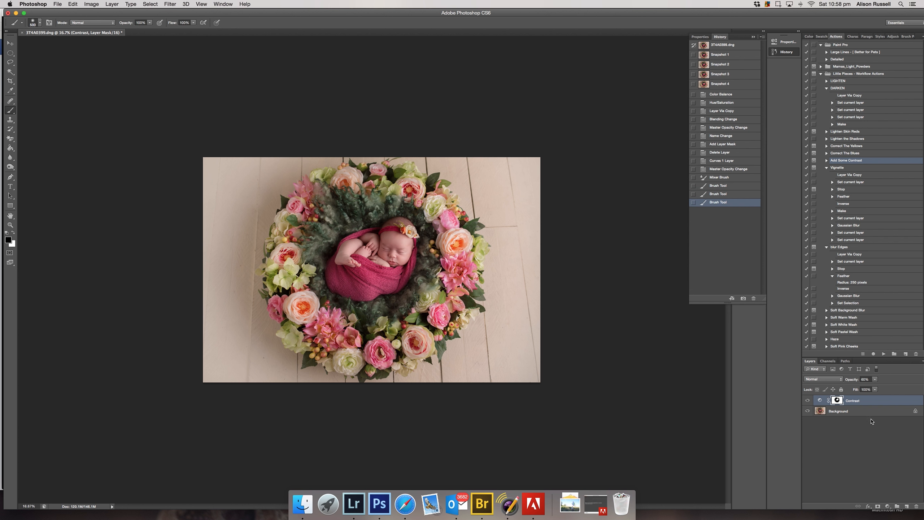
Step: Compare the image with and without the Contrast layer and merge the visible layers
{"action": "left_click", "coordinate": [807, 400]}
{"action": "left_click", "coordinate": [807, 400]}
{"action": "key", "text": "super+shift+e"}
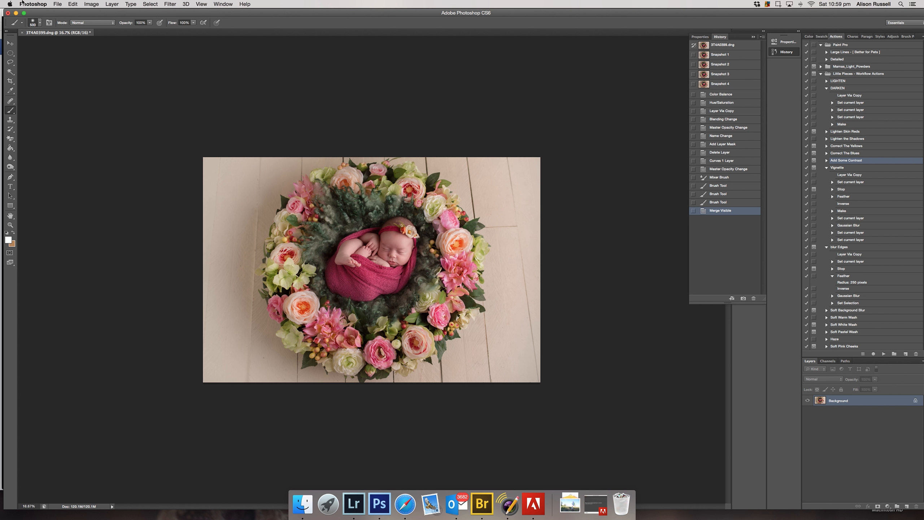
Step: Start an Exposure adjustment on the merged image with Gamma Correction at 0.90 and a slightly raised Offset
{"action": "left_click", "coordinate": [92, 4]}
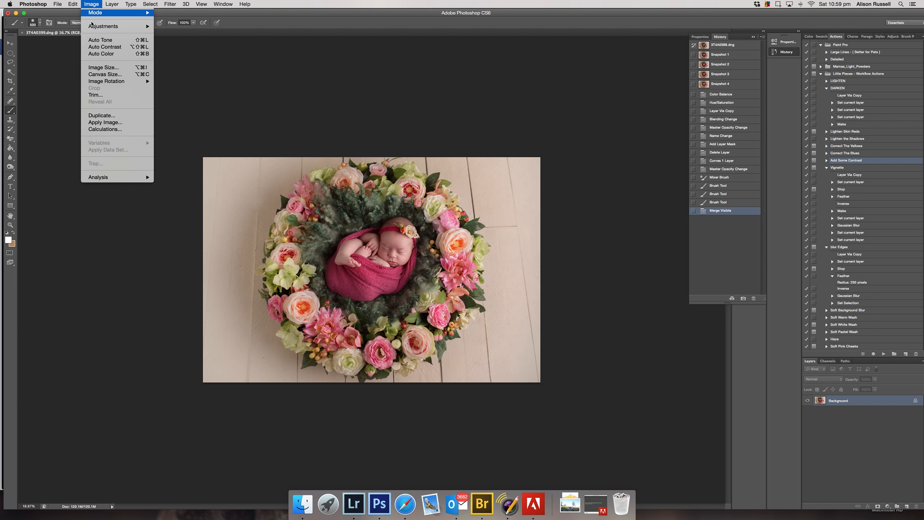
{"action": "mouse_move", "coordinate": [99, 28]}
{"action": "left_click", "coordinate": [176, 47]}
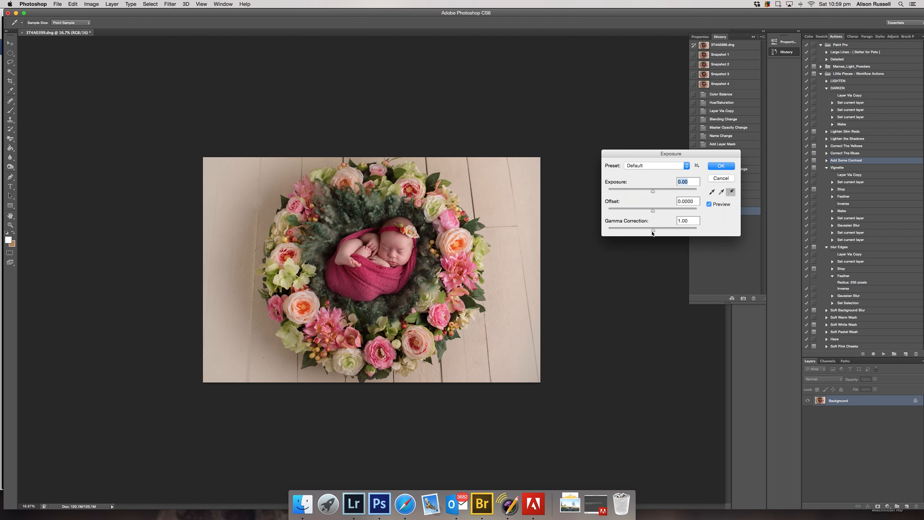
{"action": "left_click_drag", "start_coordinate": [653, 231], "coordinate": [654, 232]}
{"action": "left_click_drag", "start_coordinate": [653, 212], "coordinate": [654, 212]}
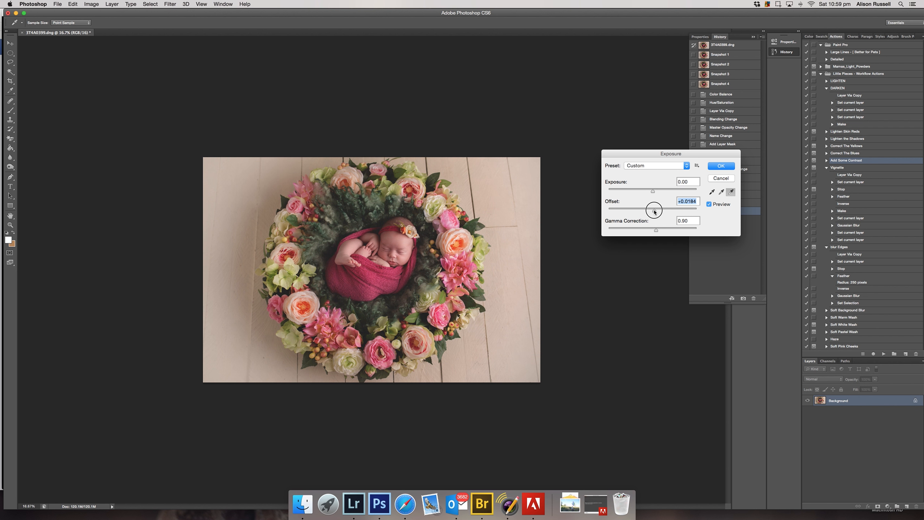
Step: Reduce the Exposure adjustment's Offset to about +0.0020, fine-tune Gamma Correction near 0.90 against the preview, and apply it
{"action": "left_click_drag", "start_coordinate": [656, 231], "coordinate": [661, 230]}
{"action": "left_click", "coordinate": [709, 204]}
{"action": "left_click_drag", "start_coordinate": [658, 233], "coordinate": [656, 233]}
{"action": "left_click", "coordinate": [654, 211]}
{"action": "left_click_drag", "start_coordinate": [654, 213], "coordinate": [653, 213]}
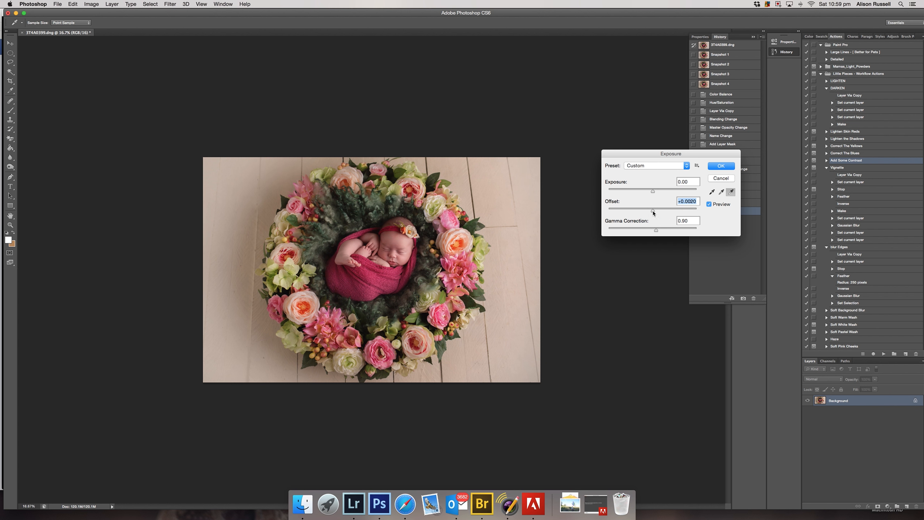
{"action": "left_click", "coordinate": [709, 205]}
{"action": "left_click_drag", "start_coordinate": [657, 233], "coordinate": [655, 232]}
{"action": "left_click", "coordinate": [722, 166]}
Step: Run the Soft Warm Wash action again on the exposure-adjusted image
{"action": "scroll", "coordinate": [845, 280], "scroll_direction": "down", "scroll_amount": 8}
{"action": "scroll", "coordinate": [843, 272], "scroll_direction": "up", "scroll_amount": 2}
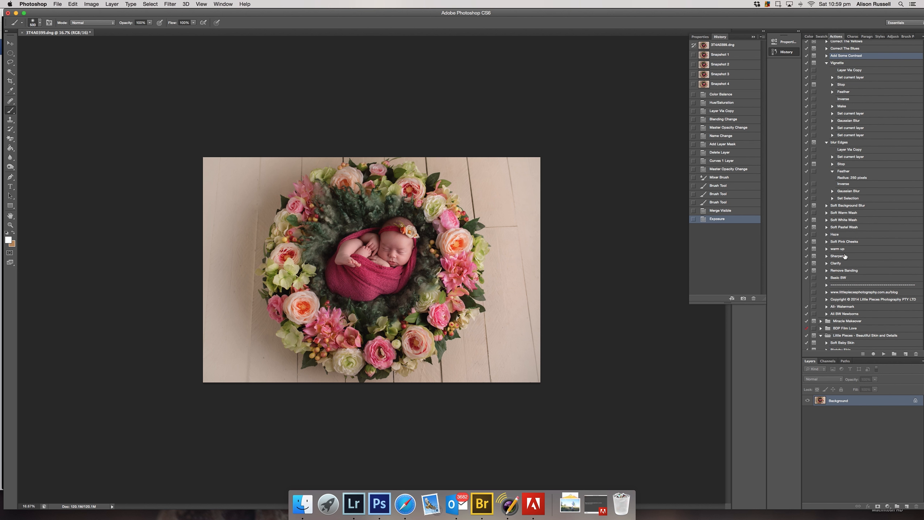
{"action": "left_click", "coordinate": [843, 214]}
{"action": "left_click", "coordinate": [883, 354]}
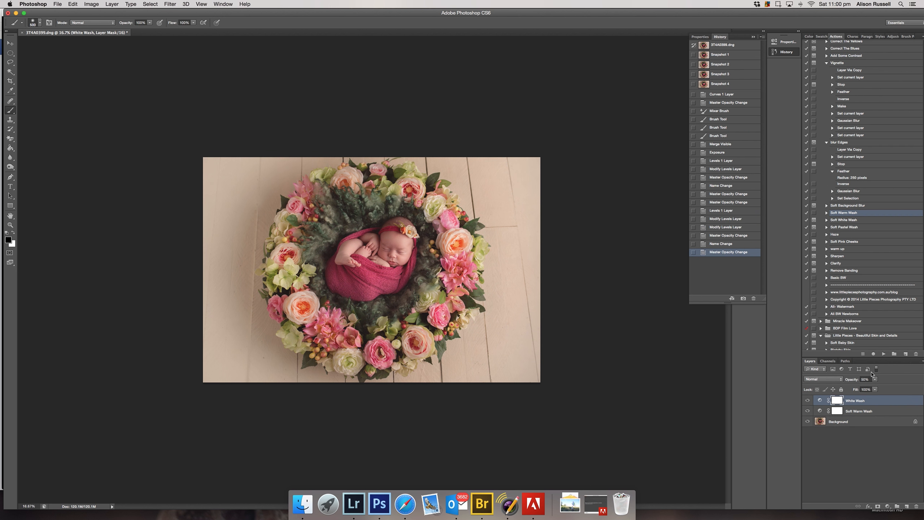
Step: Compare the image with and without the White Wash layer and lower that layer's opacity to about 27%
{"action": "left_click", "coordinate": [807, 400]}
{"action": "left_click", "coordinate": [808, 401]}
{"action": "left_click", "coordinate": [876, 379]}
{"action": "left_click", "coordinate": [868, 386]}
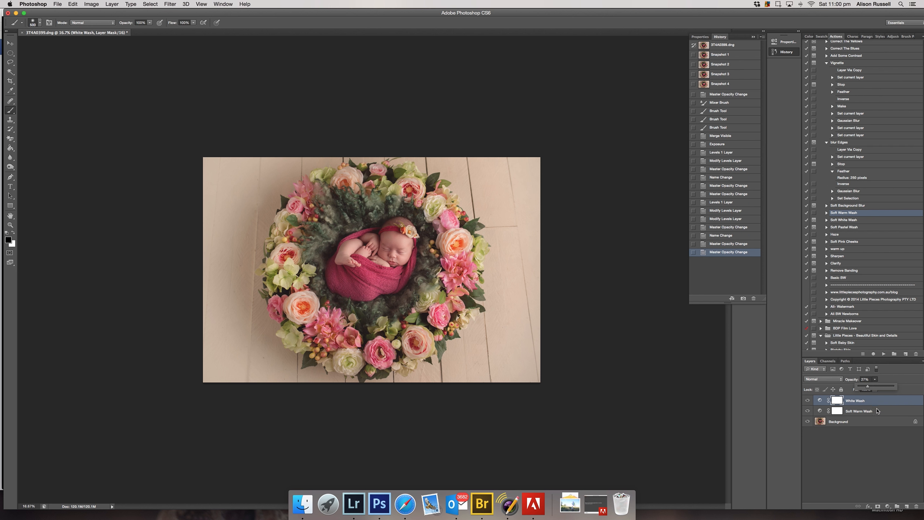
Step: Reduce the Soft Warm Wash layer's opacity to about 11% and merge the visible layers
{"action": "left_click", "coordinate": [877, 412]}
{"action": "left_click", "coordinate": [874, 379]}
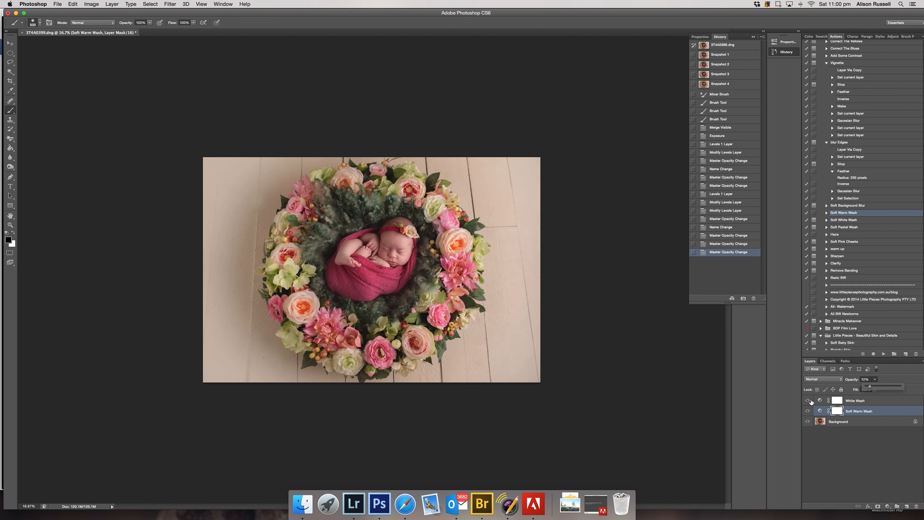
{"action": "key", "text": "shift+super+e"}
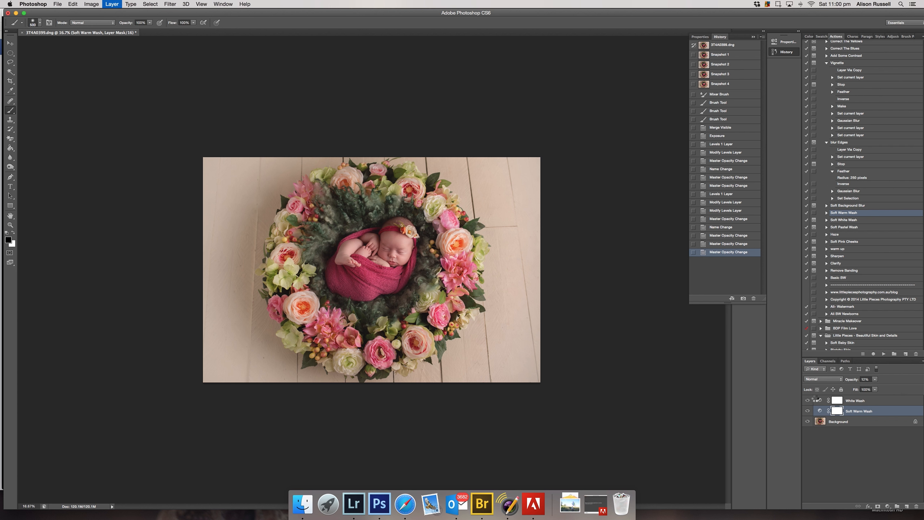
Step: Take a new history snapshot of the merged image and compare it with Snapshot 4
{"action": "left_click", "coordinate": [743, 298]}
{"action": "left_click", "coordinate": [720, 85]}
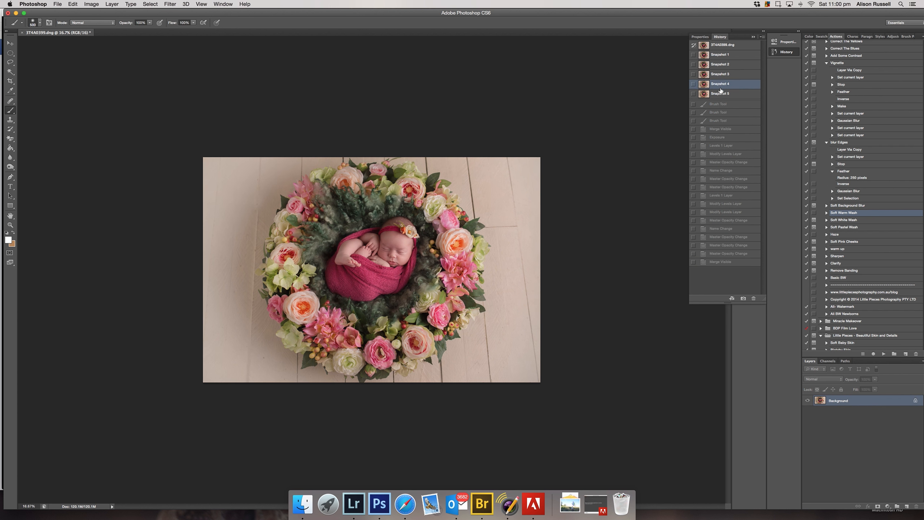
{"action": "left_click", "coordinate": [720, 94]}
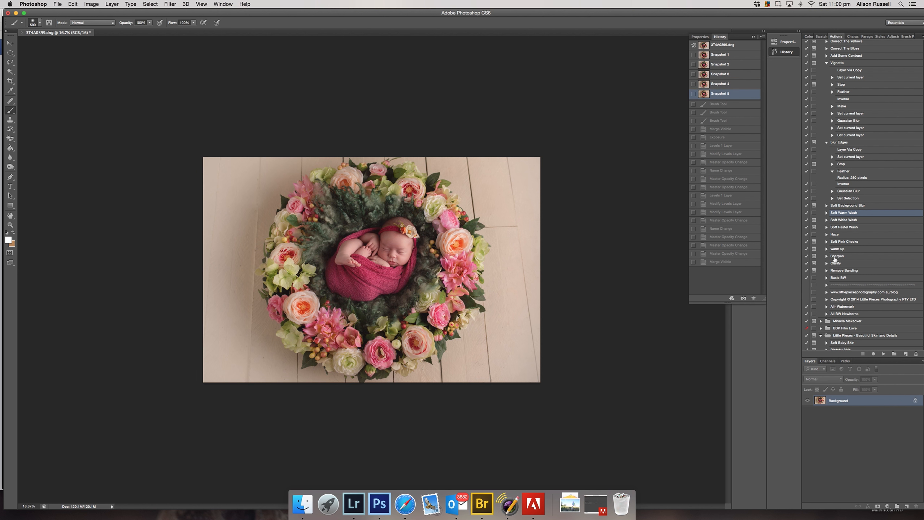
Step: Run the Soft Pink Cheeks action and change its colour fill to a deeper, darker pinkish red
{"action": "left_click", "coordinate": [838, 242]}
{"action": "left_click", "coordinate": [883, 354]}
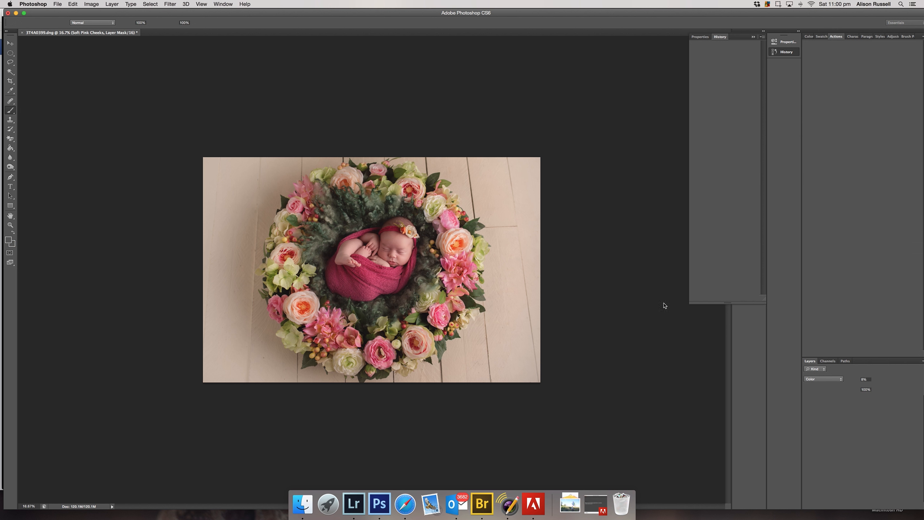
{"action": "left_click", "coordinate": [523, 162]}
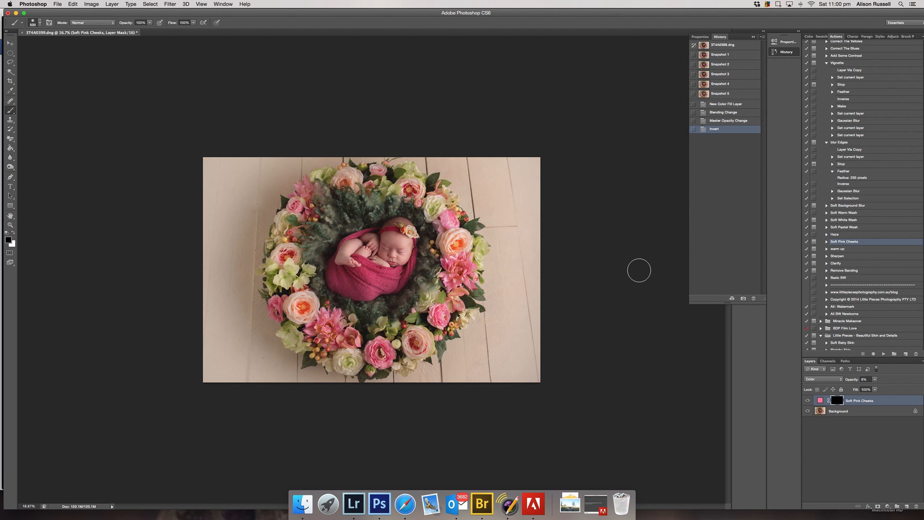
{"action": "double_click", "coordinate": [820, 400]}
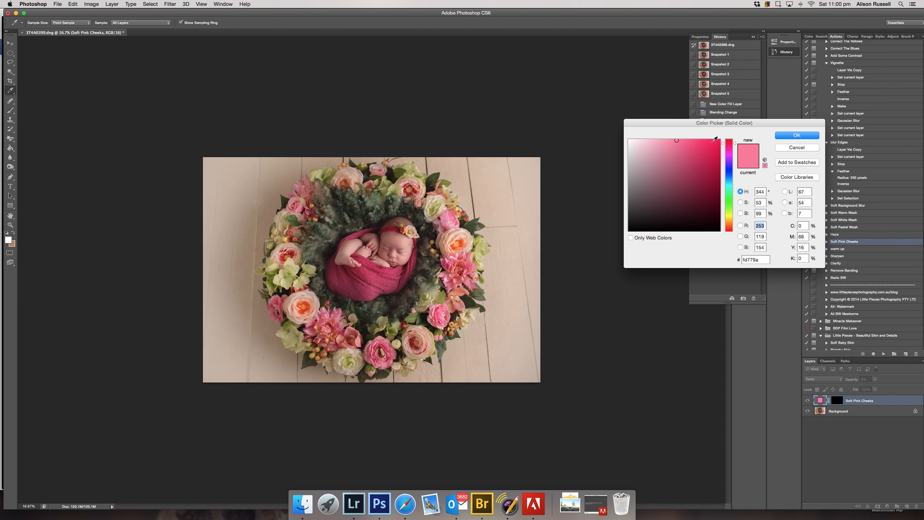
{"action": "left_click", "coordinate": [696, 163]}
{"action": "left_click", "coordinate": [776, 138]}
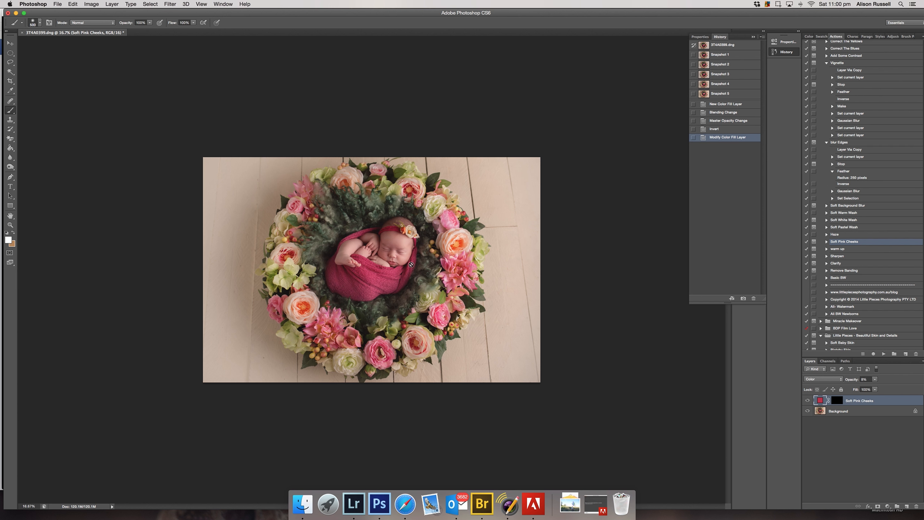
Step: Paint both of the baby's cheeks in white on the Soft Pink Cheeks mask with a brush reduced to about 100 px
{"action": "left_click", "coordinate": [836, 400]}
{"action": "key", "text": "d"}
{"action": "key", "text": "super+plus"}
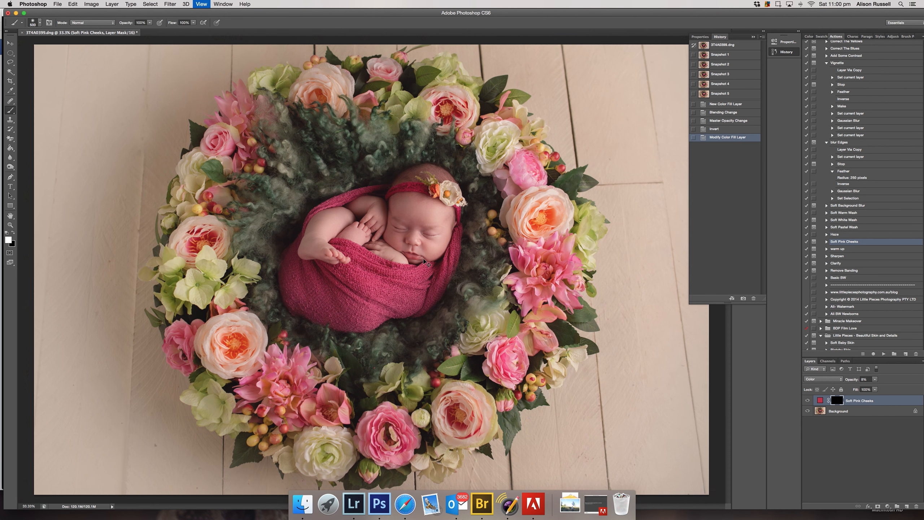
{"action": "key", "text": "super+plus"}
{"action": "key", "text": "bracketleft"}
{"action": "key", "text": "bracketleft"}
{"action": "key", "text": "bracketleft"}
{"action": "key", "text": "bracketleft"}
{"action": "key", "text": "bracketleft"}
{"action": "key", "text": "bracketleft"}
{"action": "key", "text": "bracketleft"}
{"action": "key", "text": "bracketleft"}
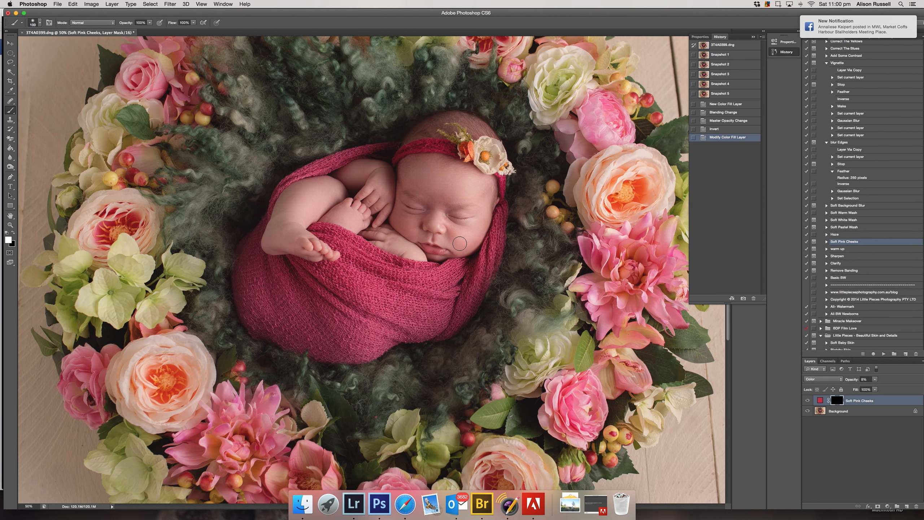
{"action": "left_click_drag", "start_coordinate": [459, 242], "coordinate": [400, 234]}
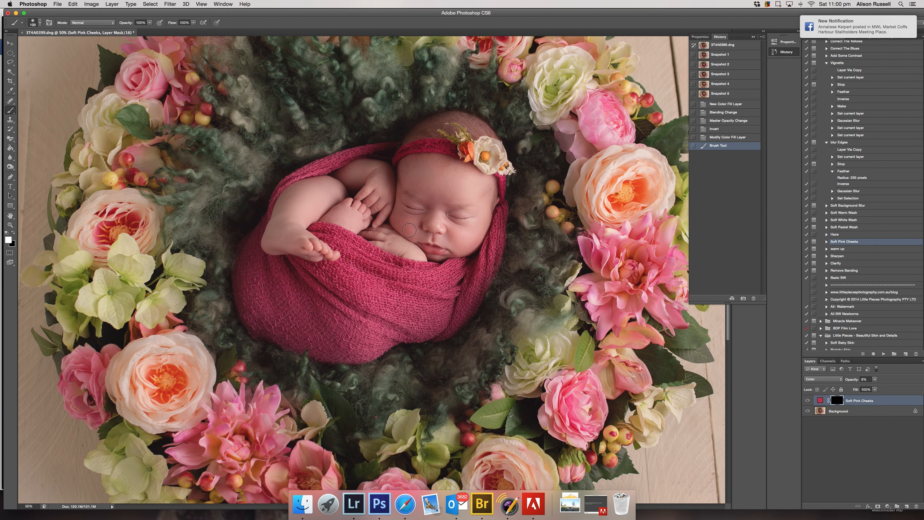
{"action": "left_click_drag", "start_coordinate": [409, 230], "coordinate": [420, 244]}
Step: Paint the baby's lips on the Soft Pink Cheeks mask with a smaller brush
{"action": "key", "text": "bracketleft"}
{"action": "key", "text": "bracketleft"}
{"action": "key", "text": "bracketleft"}
{"action": "key", "text": "bracketleft"}
{"action": "key", "text": "bracketleft"}
{"action": "key", "text": "bracketleft"}
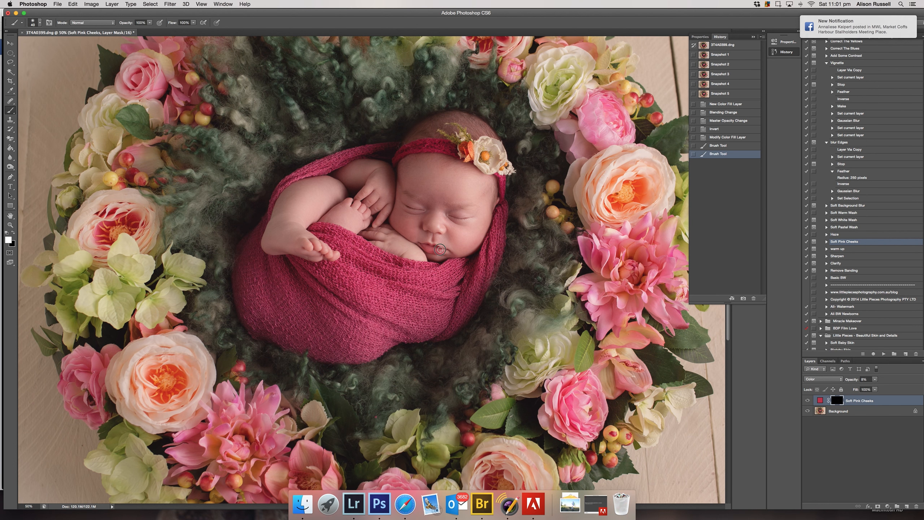
{"action": "left_click_drag", "start_coordinate": [428, 247], "coordinate": [427, 252]}
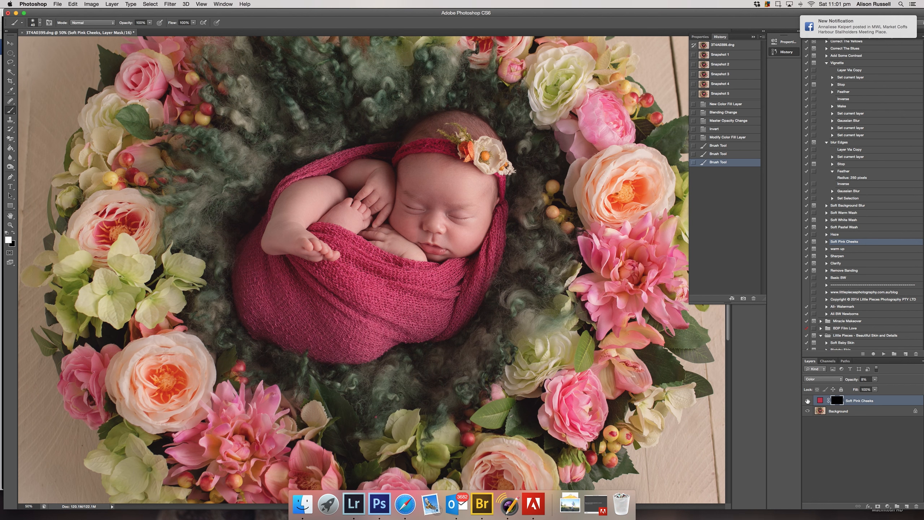
Step: Compare the image with and without the Soft Pink Cheeks layer and merge the visible layers
{"action": "left_click", "coordinate": [808, 400]}
{"action": "left_click", "coordinate": [807, 400]}
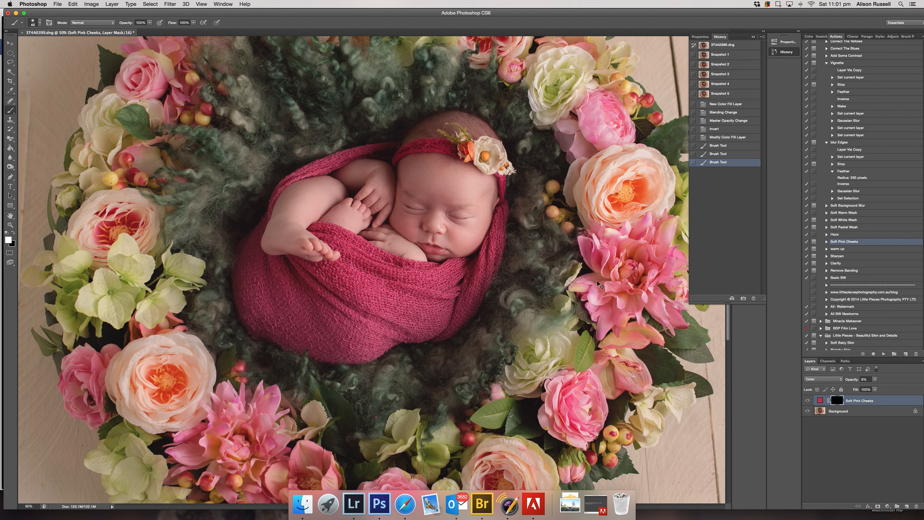
{"action": "key", "text": "super+shift+e"}
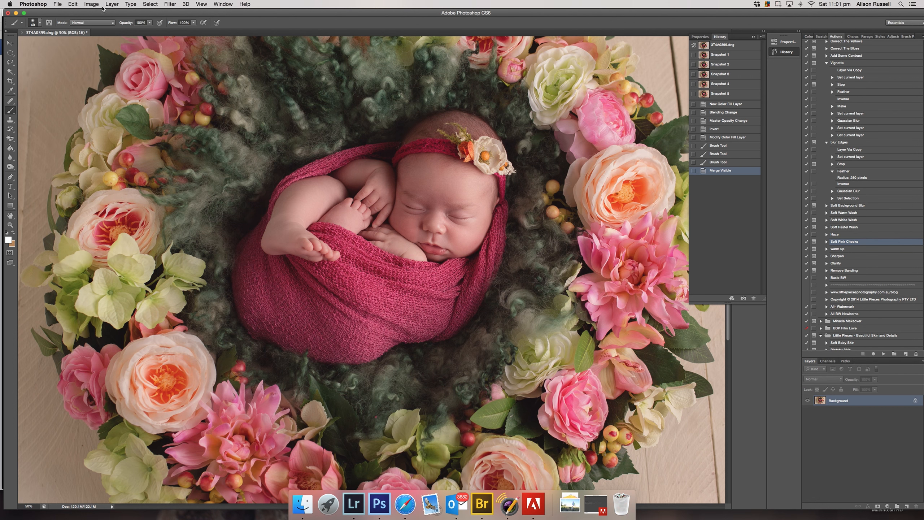
Step: Create a new layer above the background with its blending mode set to Soft Light
{"action": "left_click", "coordinate": [109, 4]}
{"action": "mouse_move", "coordinate": [111, 14]}
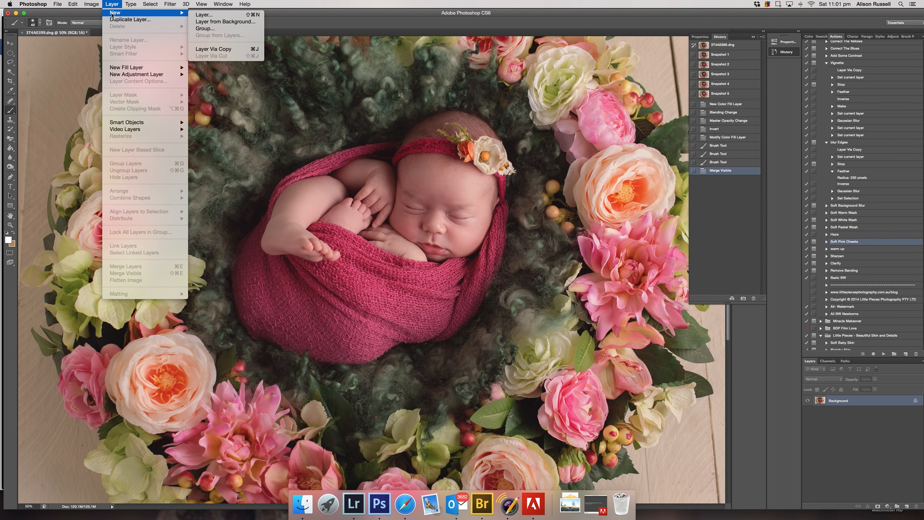
{"action": "left_click", "coordinate": [200, 15]}
{"action": "left_click", "coordinate": [423, 254]}
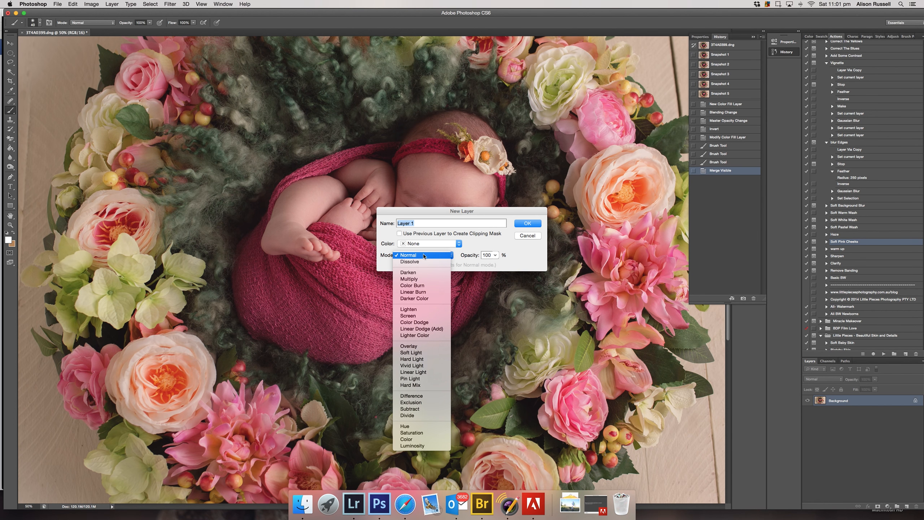
{"action": "left_click", "coordinate": [411, 352]}
{"action": "left_click", "coordinate": [524, 224]}
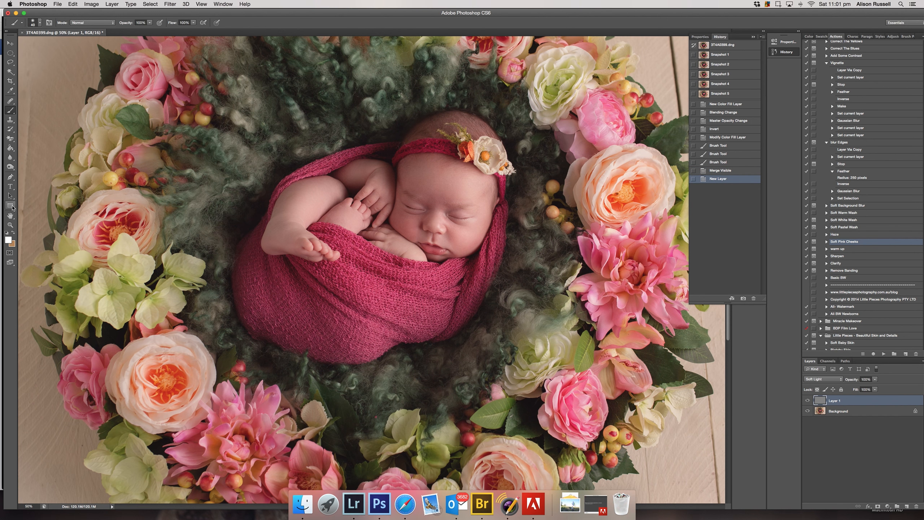
Step: Set up the Burn tool with Range set to Shadows, 10% exposure and a much smaller brush
{"action": "left_click", "coordinate": [10, 166]}
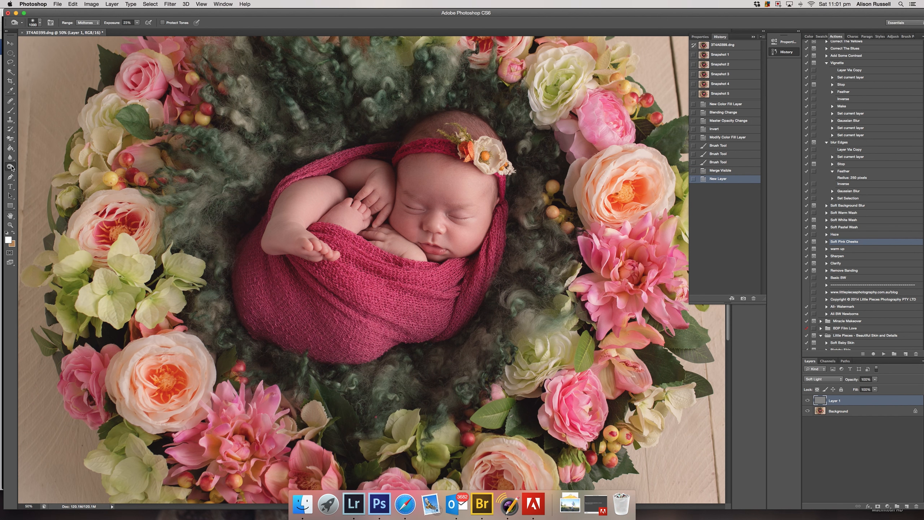
{"action": "left_click", "coordinate": [86, 24]}
{"action": "left_click", "coordinate": [86, 16]}
{"action": "left_click", "coordinate": [137, 23]}
{"action": "key", "text": "["}
{"action": "scroll", "coordinate": [386, 134], "scroll_direction": "up", "scroll_amount": 2}
{"action": "key", "text": "bracketleft"}
{"action": "key", "text": "bracketleft"}
{"action": "key", "text": "bracketleft"}
{"action": "key", "text": "bracketleft"}
{"action": "key", "text": "bracketleft"}
{"action": "key", "text": "bracketleft"}
{"action": "key", "text": "bracketleft"}
{"action": "key", "text": "bracketleft"}
{"action": "key", "text": "bracketleft"}
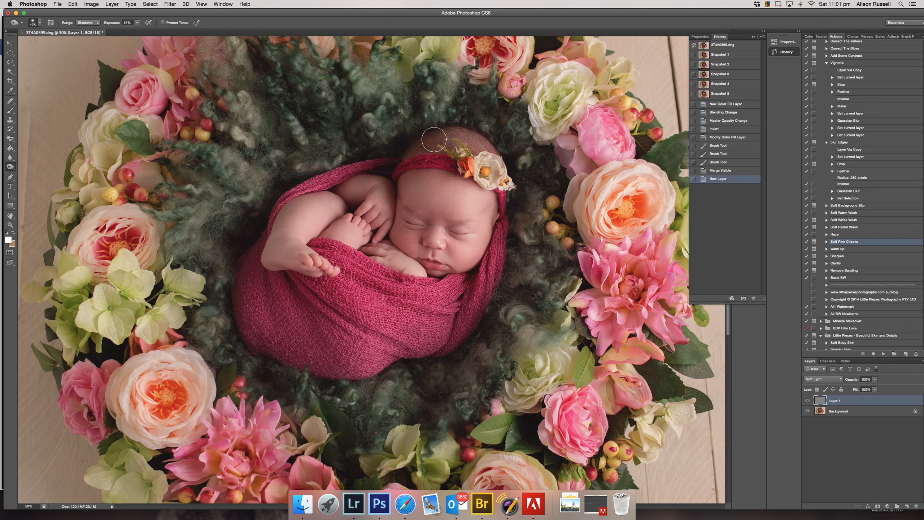
Step: Burn the shadows along the baby's hairline, headband and the side of the face beside the hands
{"action": "mouse_move", "coordinate": [427, 145]}
{"action": "left_mouse_down"}
{"action": "mouse_move", "coordinate": [454, 138]}
{"action": "mouse_move", "coordinate": [425, 145]}
{"action": "mouse_move", "coordinate": [408, 169]}
{"action": "left_mouse_up"}
{"action": "scroll", "coordinate": [406, 171], "scroll_direction": "down", "scroll_amount": 2}
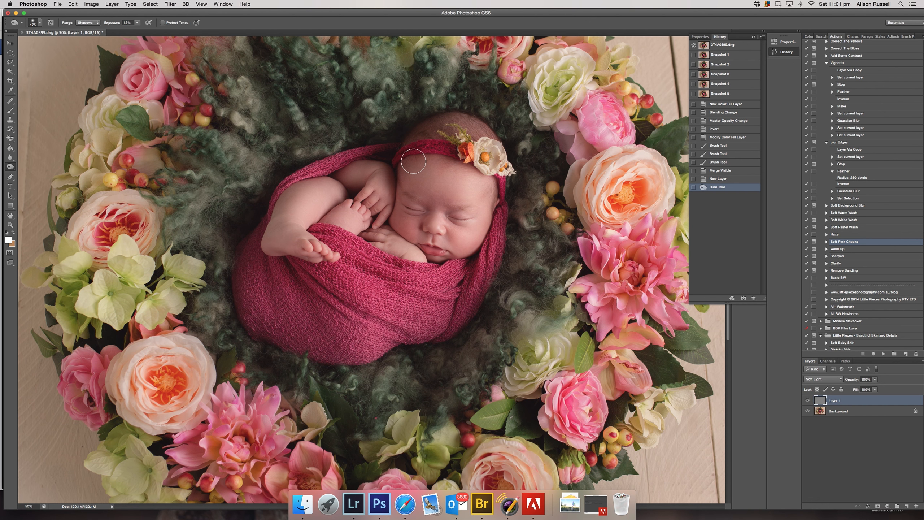
{"action": "left_click", "coordinate": [137, 23]}
{"action": "mouse_move", "coordinate": [443, 120]}
{"action": "left_mouse_down"}
{"action": "mouse_move", "coordinate": [410, 139]}
{"action": "mouse_move", "coordinate": [400, 171]}
{"action": "mouse_move", "coordinate": [403, 158]}
{"action": "mouse_move", "coordinate": [440, 133]}
{"action": "mouse_move", "coordinate": [395, 190]}
{"action": "mouse_move", "coordinate": [391, 219]}
{"action": "left_mouse_up"}
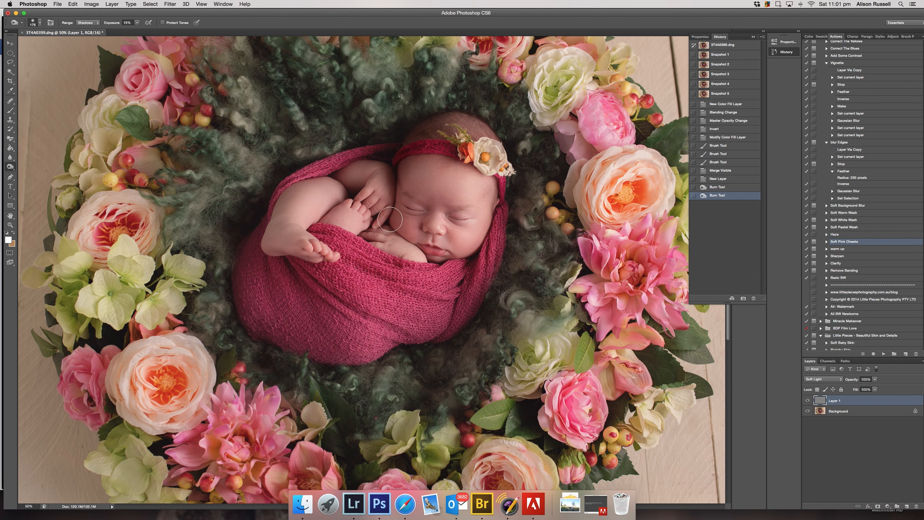
{"action": "left_click_drag", "start_coordinate": [404, 243], "coordinate": [411, 233]}
Step: Burn the shadows around the baby's nose, mouth and outer face edge with a smaller brush
{"action": "key", "text": "["}
{"action": "key", "text": "["}
{"action": "key", "text": "["}
{"action": "key", "text": "["}
{"action": "key", "text": "["}
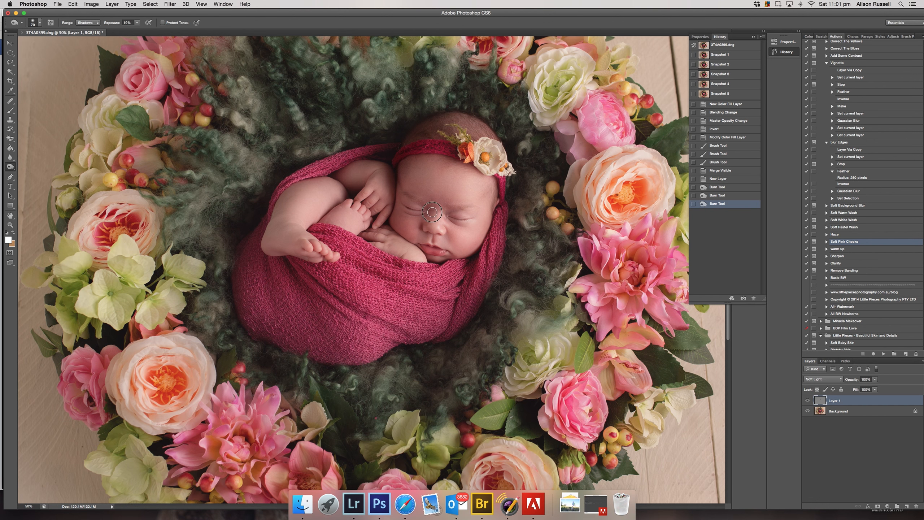
{"action": "mouse_move", "coordinate": [432, 203]}
{"action": "left_mouse_down"}
{"action": "mouse_move", "coordinate": [454, 225]}
{"action": "mouse_move", "coordinate": [426, 230]}
{"action": "mouse_move", "coordinate": [416, 241]}
{"action": "mouse_move", "coordinate": [426, 254]}
{"action": "left_mouse_up"}
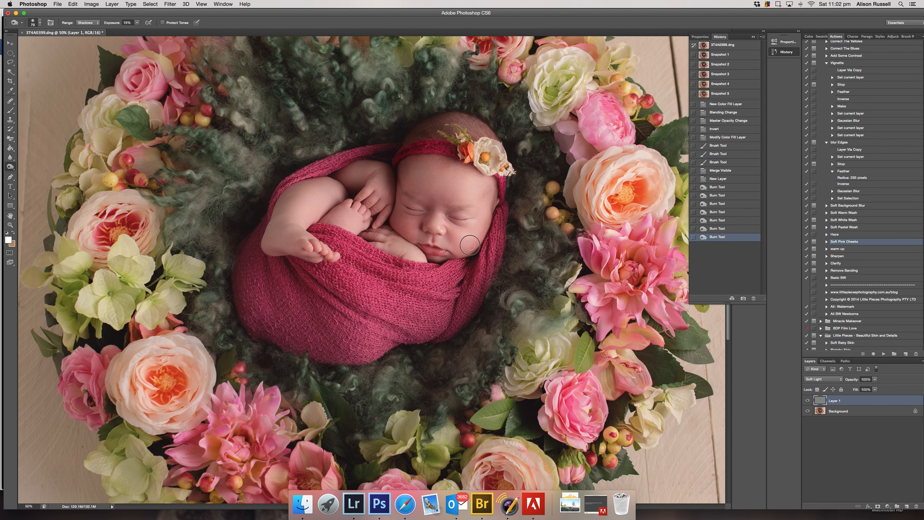
{"action": "left_click_drag", "start_coordinate": [484, 232], "coordinate": [493, 180]}
Step: Burn the top of the head, the leg and arm creases and the area under the chin with a slightly larger brush
{"action": "key", "text": "bracketright"}
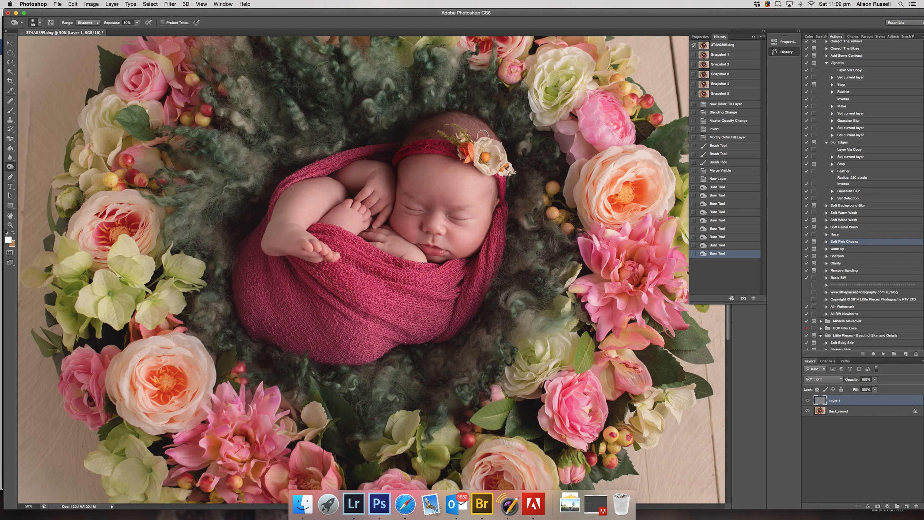
{"action": "key", "text": "bracketright"}
{"action": "key", "text": "bracketright"}
{"action": "left_click_drag", "start_coordinate": [422, 131], "coordinate": [395, 157]}
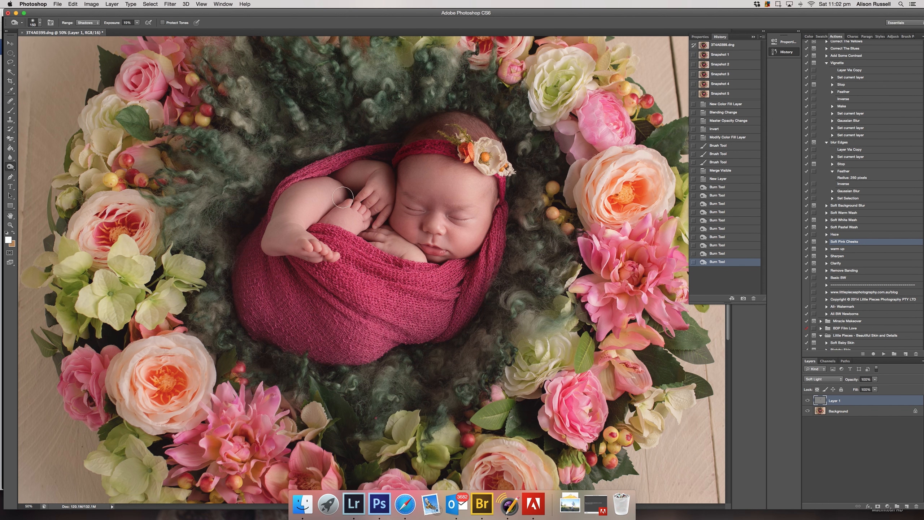
{"action": "mouse_move", "coordinate": [325, 185]}
{"action": "left_mouse_down"}
{"action": "mouse_move", "coordinate": [290, 190]}
{"action": "mouse_move", "coordinate": [273, 236]}
{"action": "mouse_move", "coordinate": [315, 222]}
{"action": "left_mouse_up"}
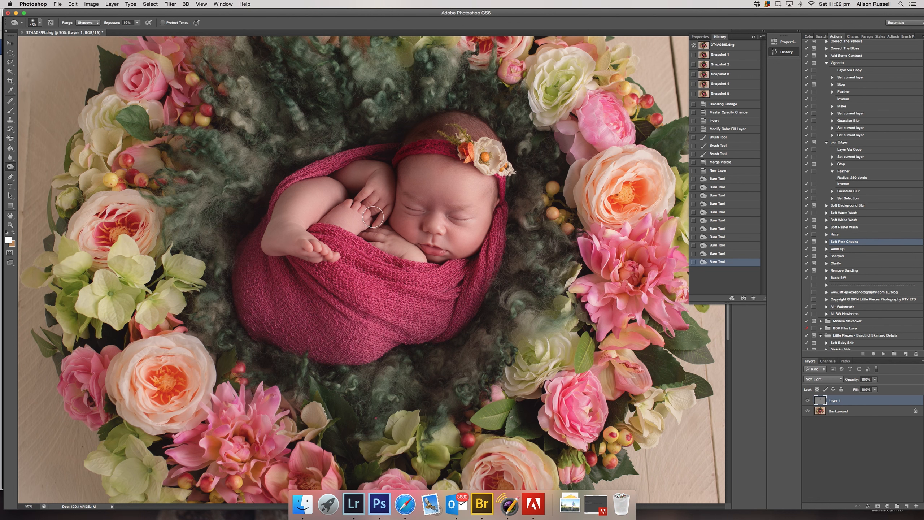
{"action": "mouse_move", "coordinate": [403, 260]}
{"action": "left_mouse_down"}
{"action": "mouse_move", "coordinate": [449, 268]}
{"action": "mouse_move", "coordinate": [441, 268]}
{"action": "left_mouse_up"}
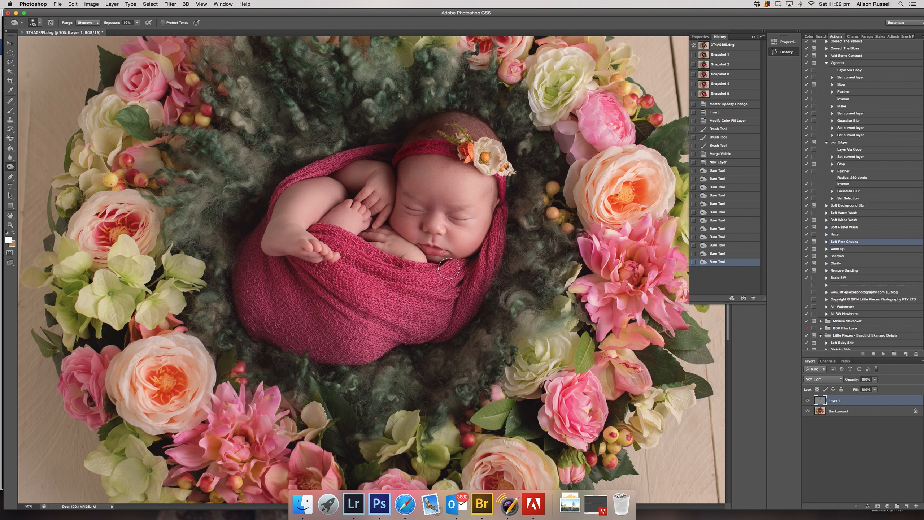
Step: Enlarge the Burn brush to about 400 px and darken the wrap's edges and the green fluff surrounding the baby
{"action": "key", "text": "bracketright"}
{"action": "key", "text": "bracketright"}
{"action": "key", "text": "bracketright"}
{"action": "key", "text": "bracketright"}
{"action": "key", "text": "bracketright"}
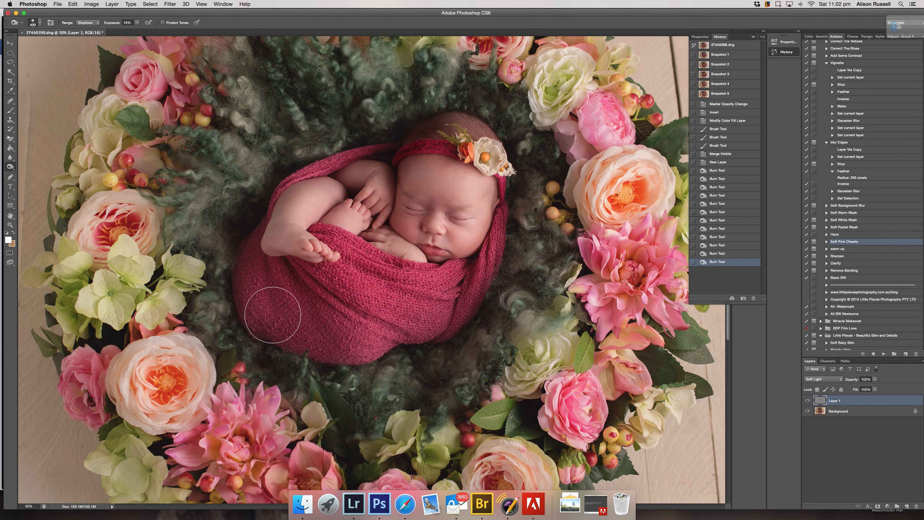
{"action": "mouse_move", "coordinate": [459, 319]}
{"action": "left_mouse_down"}
{"action": "mouse_move", "coordinate": [508, 243]}
{"action": "mouse_move", "coordinate": [496, 268]}
{"action": "left_mouse_up"}
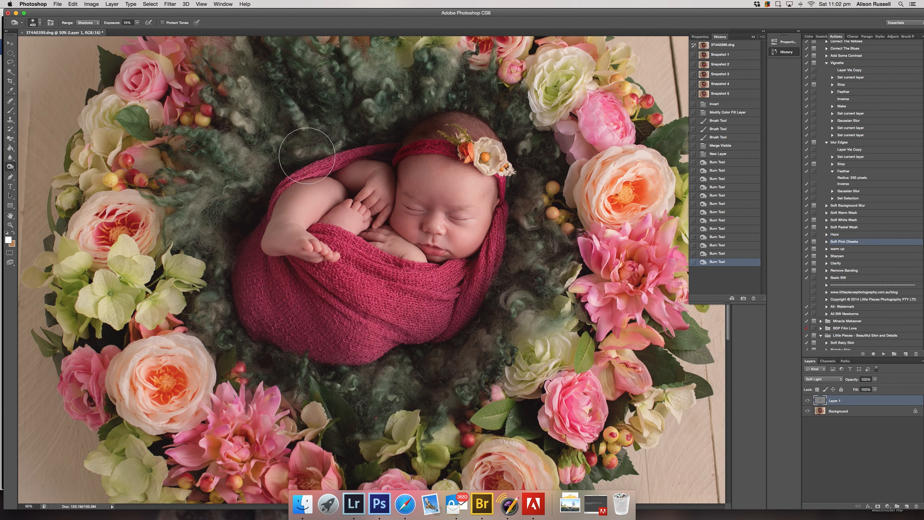
{"action": "left_click_drag", "start_coordinate": [388, 126], "coordinate": [305, 157]}
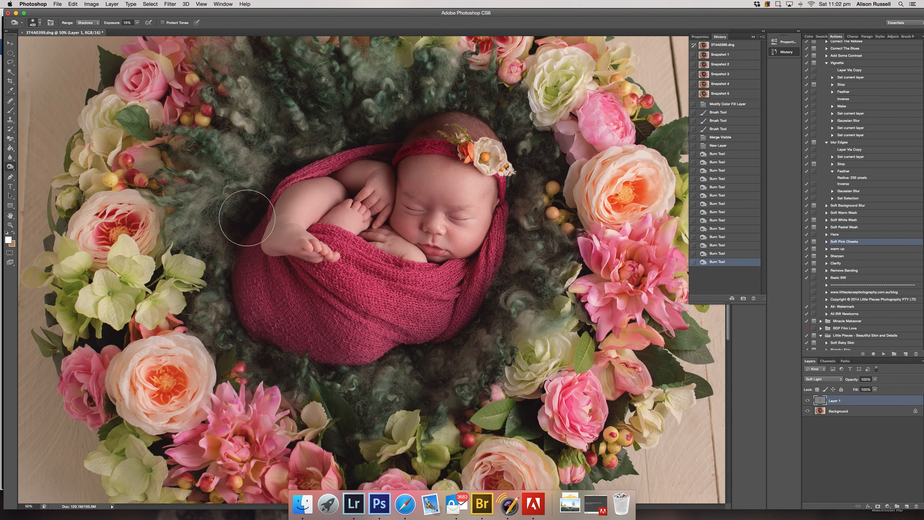
{"action": "mouse_move", "coordinate": [242, 280]}
{"action": "left_mouse_down"}
{"action": "mouse_move", "coordinate": [358, 369]}
{"action": "mouse_move", "coordinate": [473, 342]}
{"action": "mouse_move", "coordinate": [520, 300]}
{"action": "mouse_move", "coordinate": [505, 412]}
{"action": "mouse_move", "coordinate": [538, 422]}
{"action": "mouse_move", "coordinate": [532, 415]}
{"action": "left_mouse_up"}
Step: Compare the image with and without the burn layer and lower the layer's Fill to about 67%
{"action": "left_click", "coordinate": [807, 400]}
{"action": "left_click", "coordinate": [807, 400]}
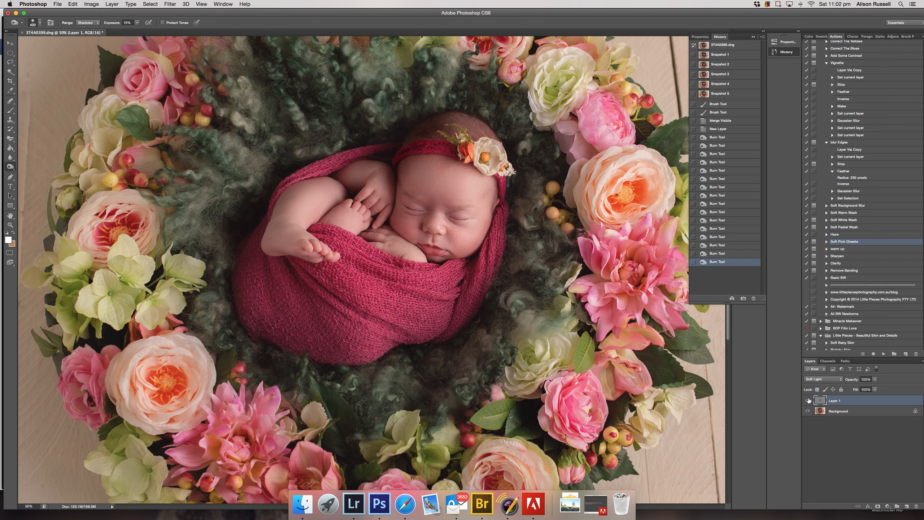
{"action": "key", "text": "super+minus"}
{"action": "key", "text": "super+minus"}
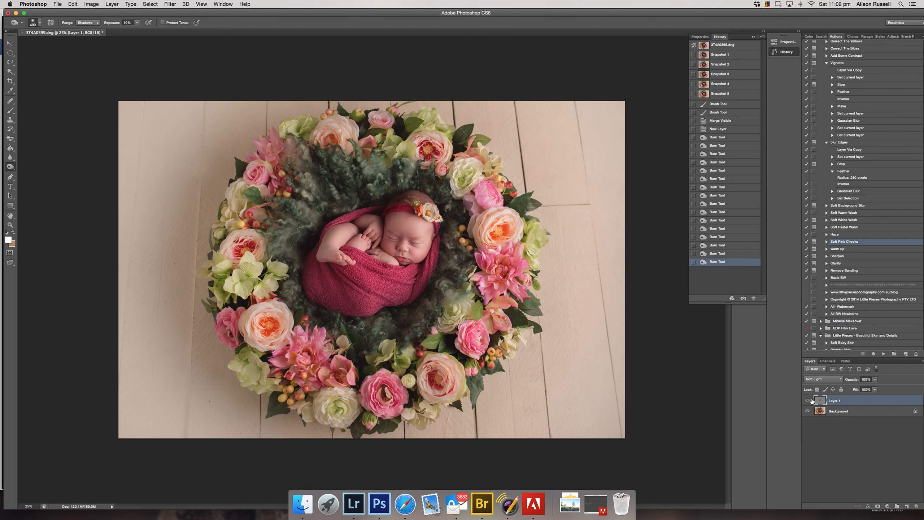
{"action": "left_click", "coordinate": [808, 400]}
{"action": "left_click", "coordinate": [808, 400]}
{"action": "left_click", "coordinate": [875, 390]}
{"action": "left_click", "coordinate": [865, 397]}
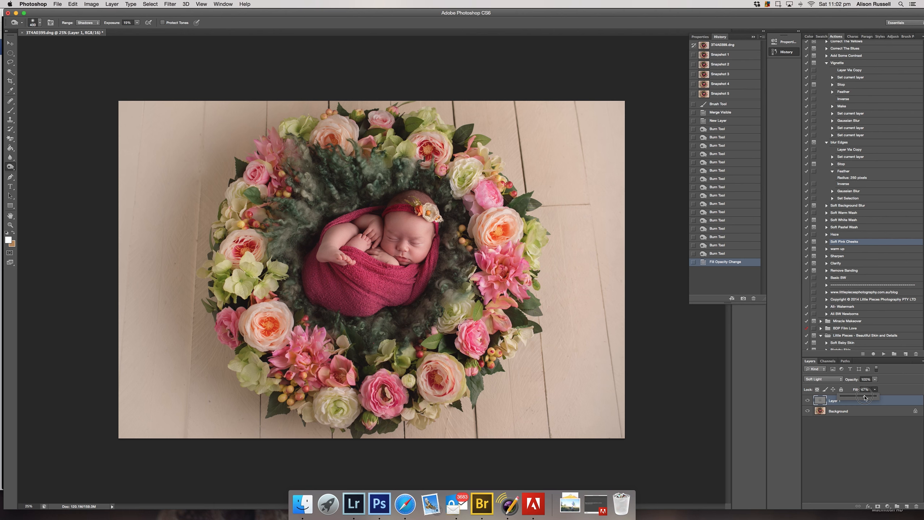
Step: Compare the image with and without the burn layer, merge the visible layers and duplicate the result onto a new layer
{"action": "left_click", "coordinate": [808, 400]}
{"action": "left_click", "coordinate": [807, 401]}
{"action": "key", "text": "shift+super+e"}
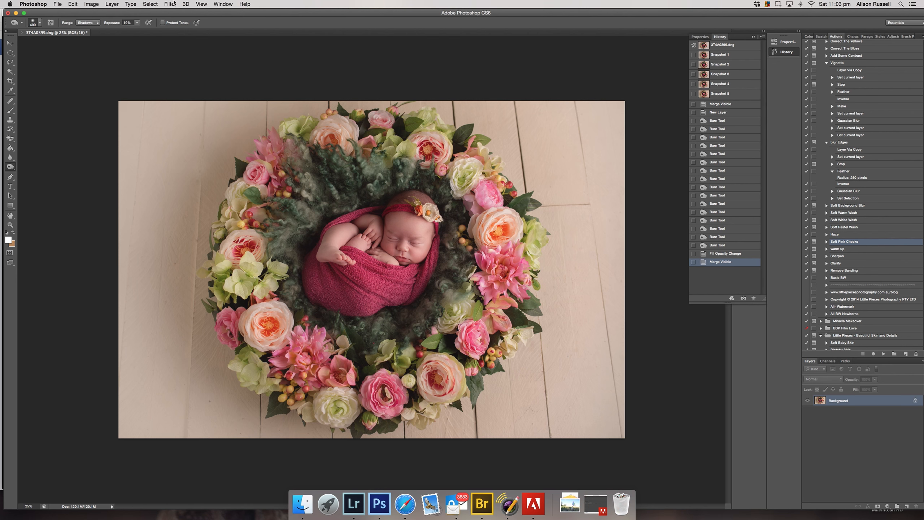
{"action": "left_click", "coordinate": [147, 5]}
{"action": "left_click", "coordinate": [116, 64]}
{"action": "key", "text": "super+j"}
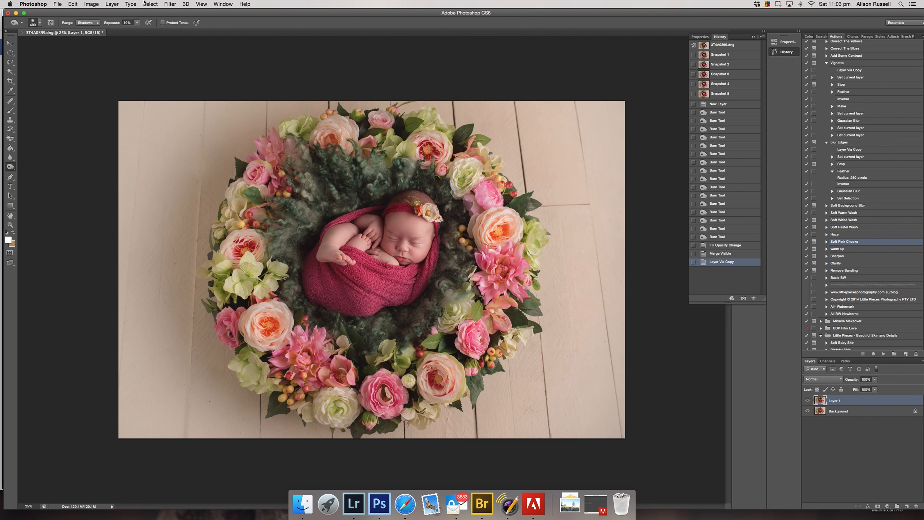
{"action": "left_click", "coordinate": [169, 3]}
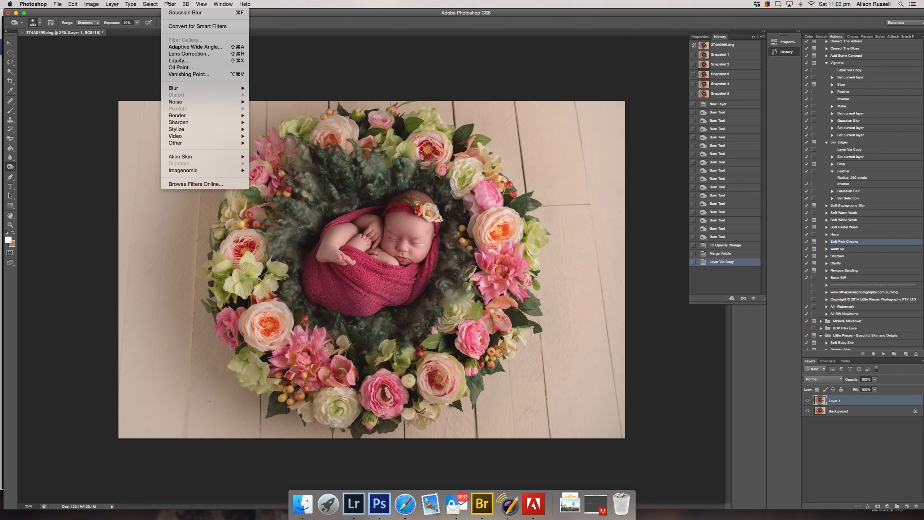
{"action": "left_click", "coordinate": [187, 60]}
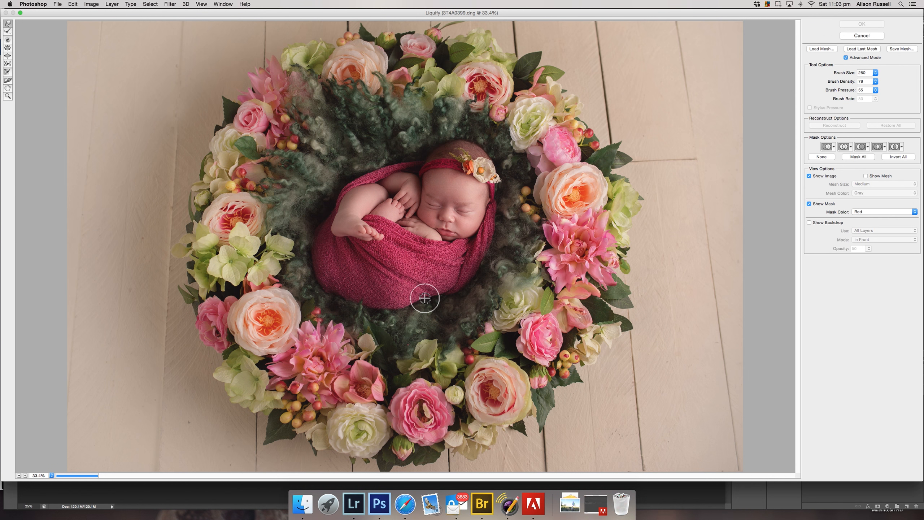
{"action": "left_click_drag", "start_coordinate": [426, 300], "coordinate": [419, 298]}
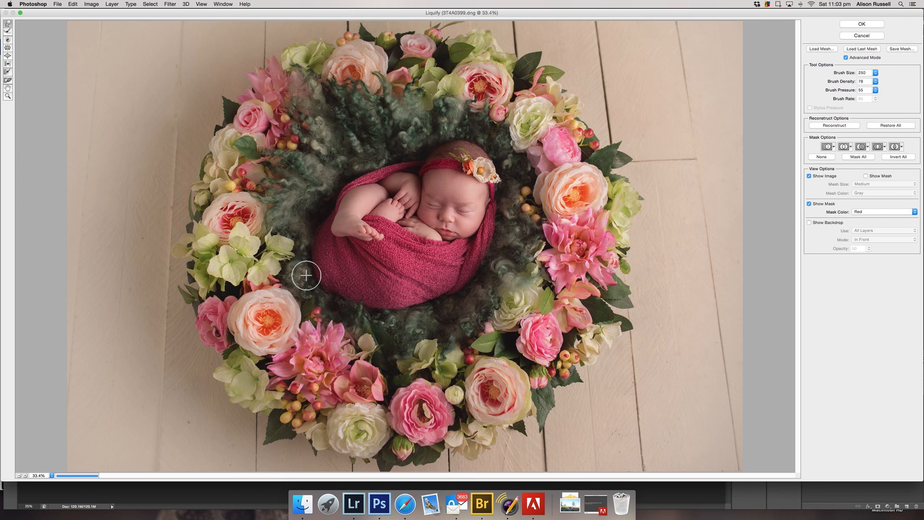
{"action": "key", "text": "bracketright"}
{"action": "key", "text": "bracketright"}
{"action": "key", "text": "bracketright"}
{"action": "key", "text": "bracketright"}
{"action": "key", "text": "bracketright"}
{"action": "key", "text": "bracketright"}
{"action": "key", "text": "bracketright"}
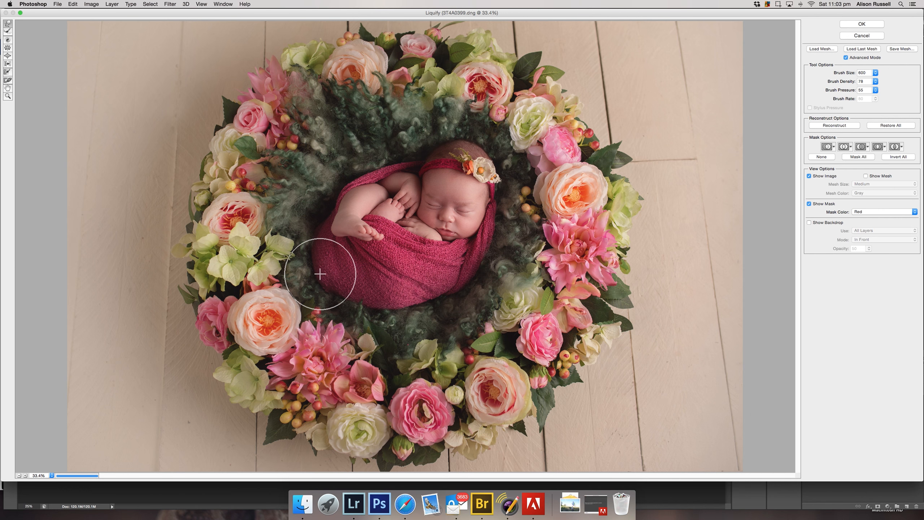
{"action": "key", "text": "bracketleft"}
{"action": "key", "text": "bracketleft"}
{"action": "key", "text": "bracketleft"}
{"action": "key", "text": "bracketleft"}
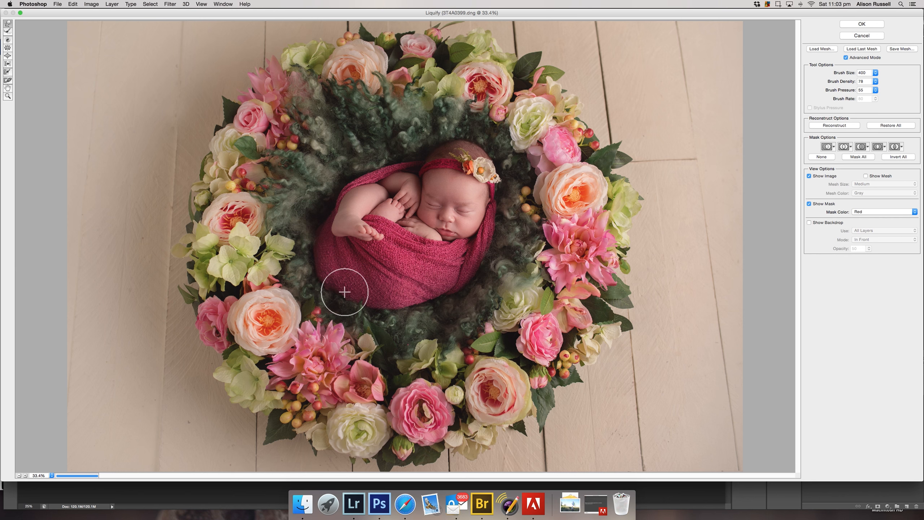
{"action": "key", "text": "bracketleft"}
{"action": "key", "text": "bracketleft"}
{"action": "key", "text": "bracketleft"}
{"action": "key", "text": "bracketleft"}
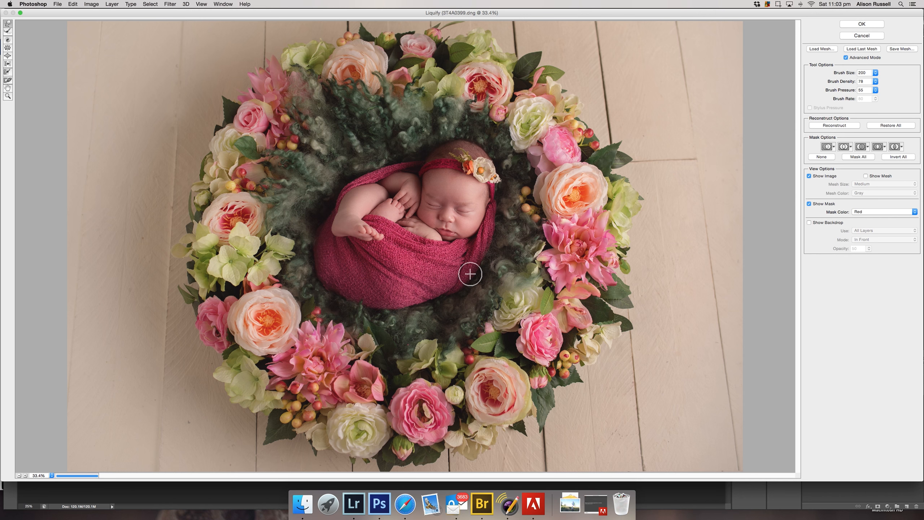
{"action": "key", "text": "bracketright"}
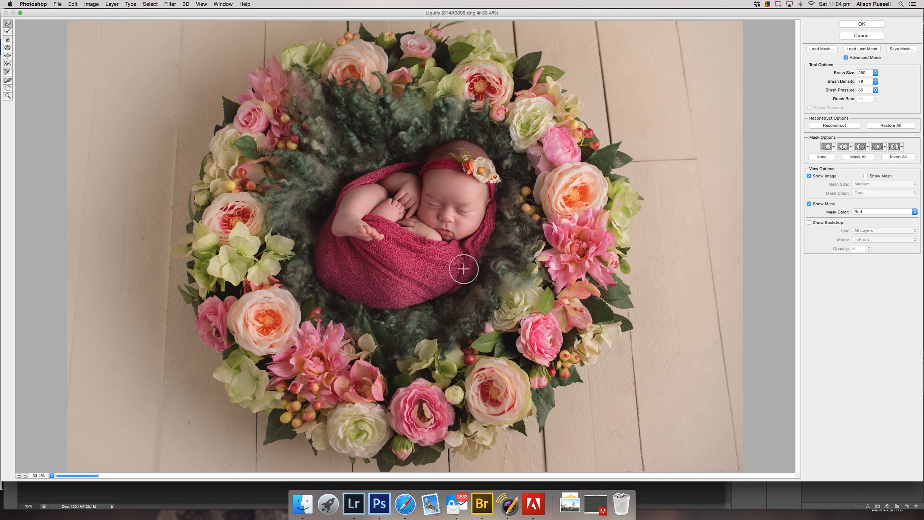
{"action": "left_click", "coordinate": [858, 36]}
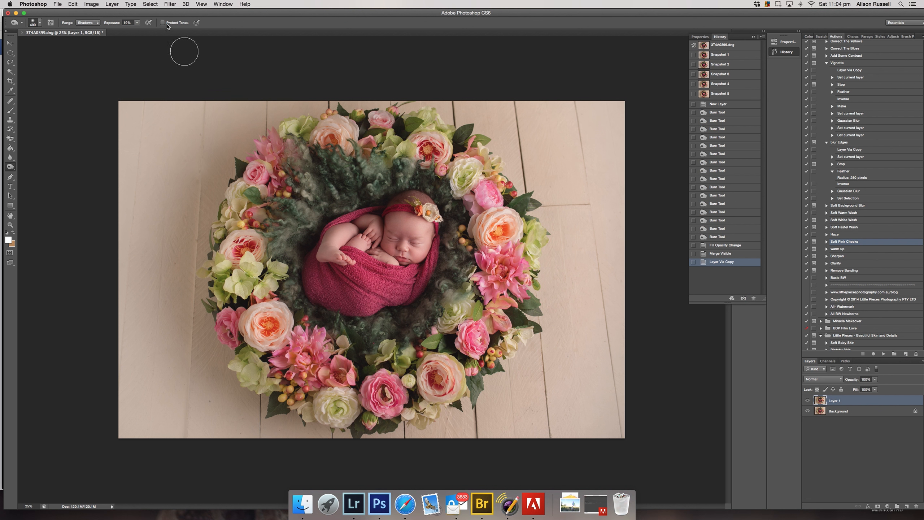
Step: Liquify the duplicate layer, smoothing the wrap's lower outline with a 250 brush and enlarging the brush to 500 for broader reshaping
{"action": "left_click", "coordinate": [177, 5]}
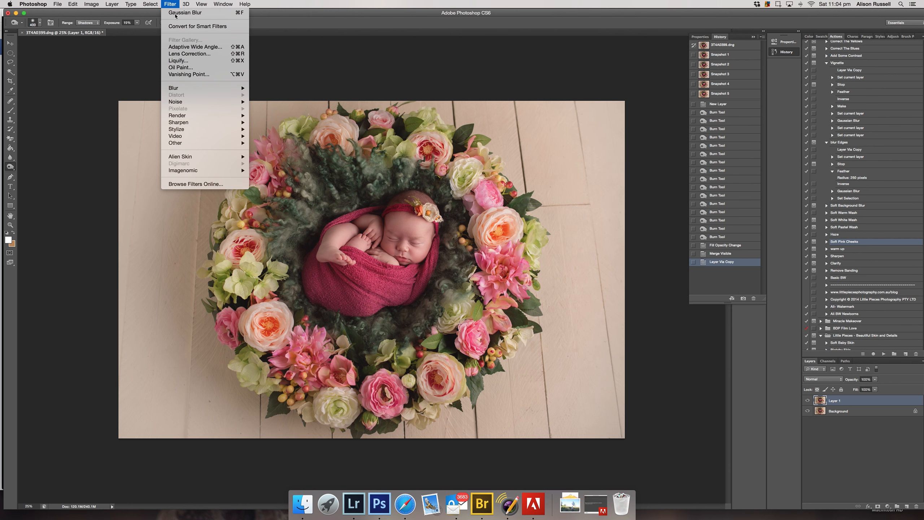
{"action": "left_click", "coordinate": [178, 61]}
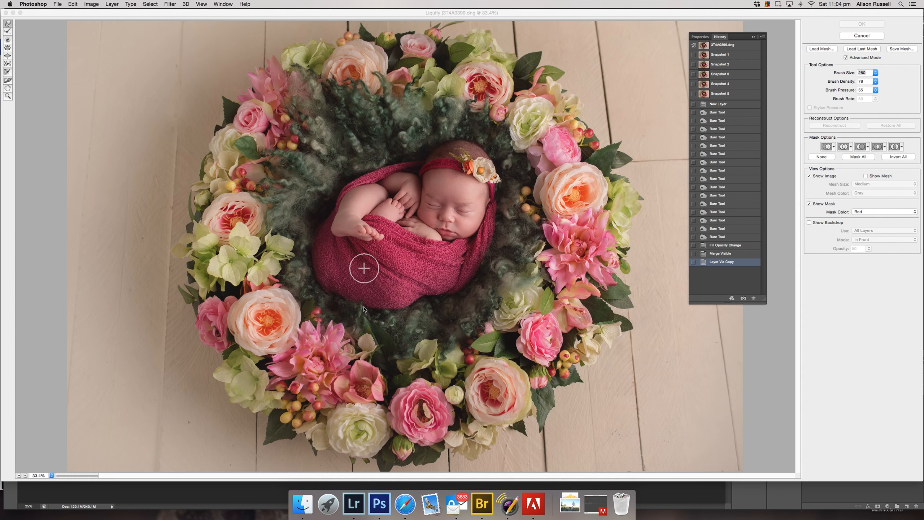
{"action": "left_click_drag", "start_coordinate": [403, 299], "coordinate": [422, 293]}
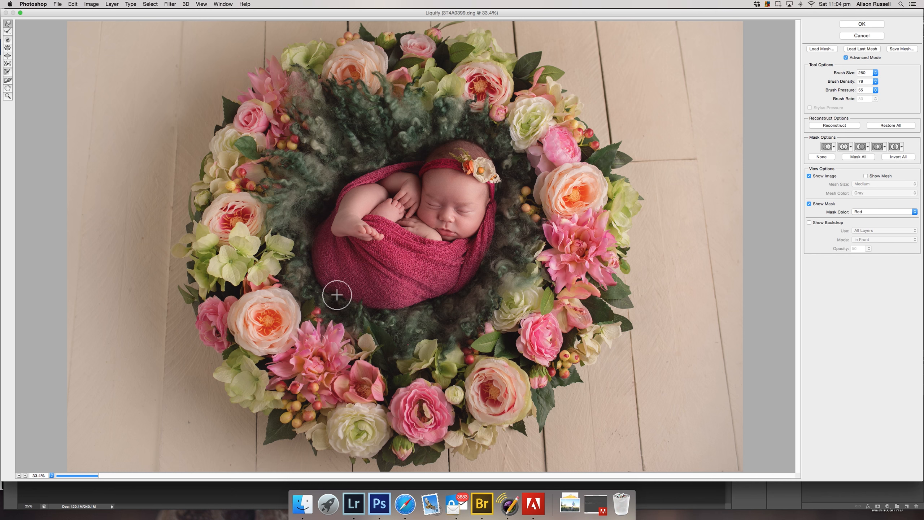
{"action": "key", "text": "bracketright"}
{"action": "key", "text": "bracketright"}
{"action": "key", "text": "bracketright"}
{"action": "key", "text": "bracketright"}
{"action": "key", "text": "bracketright"}
{"action": "key", "text": "bracketright"}
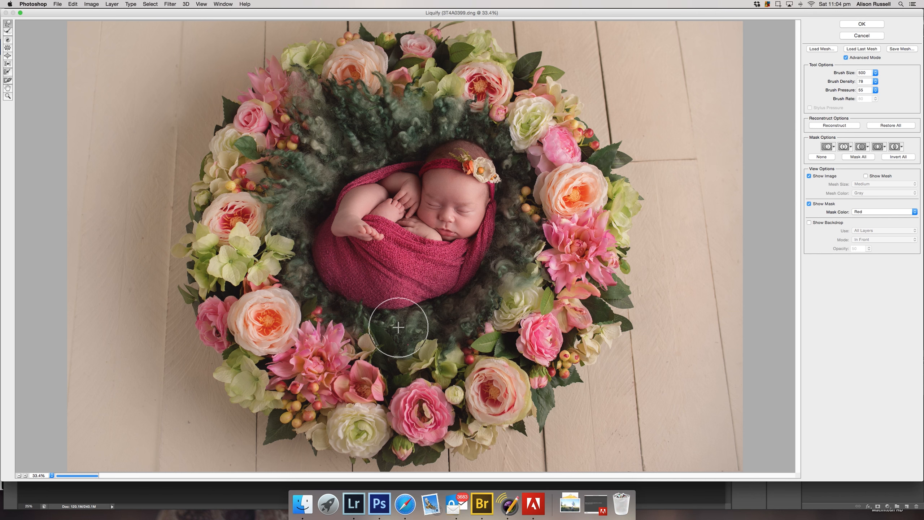
Step: Reduce the Liquify brush to 200, refine the wrap's edge below the baby's face with the Pucker tool and apply the filter
{"action": "key", "text": "bracketleft"}
{"action": "key", "text": "bracketleft"}
{"action": "key", "text": "bracketleft"}
{"action": "key", "text": "bracketleft"}
{"action": "key", "text": "bracketleft"}
{"action": "key", "text": "bracketleft"}
{"action": "left_click", "coordinate": [7, 48]}
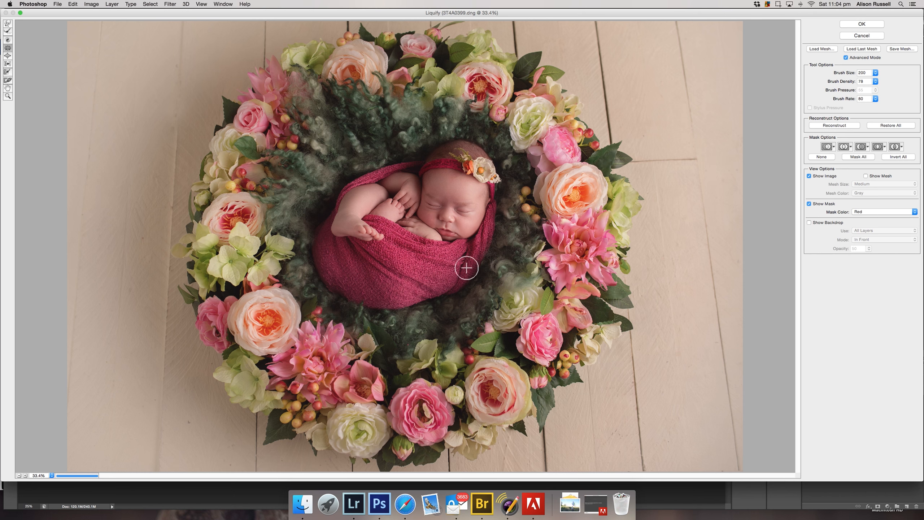
{"action": "left_click", "coordinate": [846, 25]}
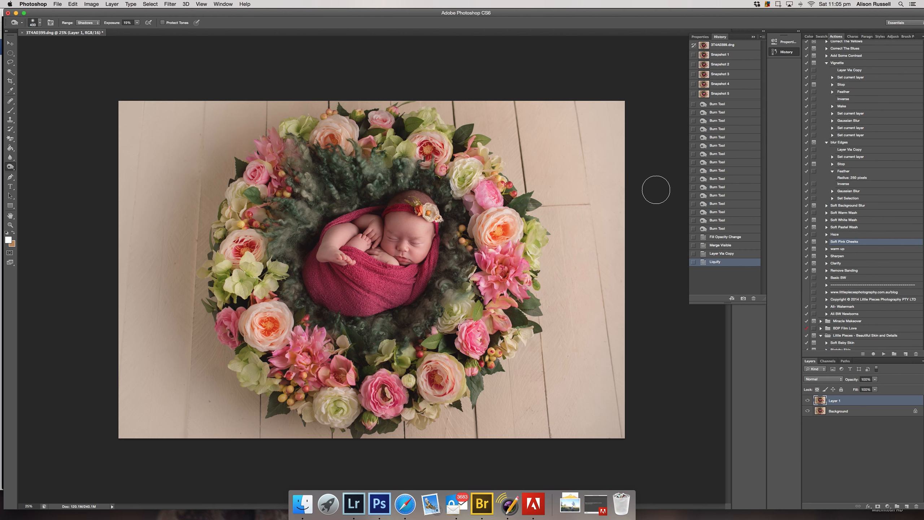
Step: Save the current state as a new history snapshot and compare it with the original image and Snapshot 1
{"action": "left_click", "coordinate": [743, 298]}
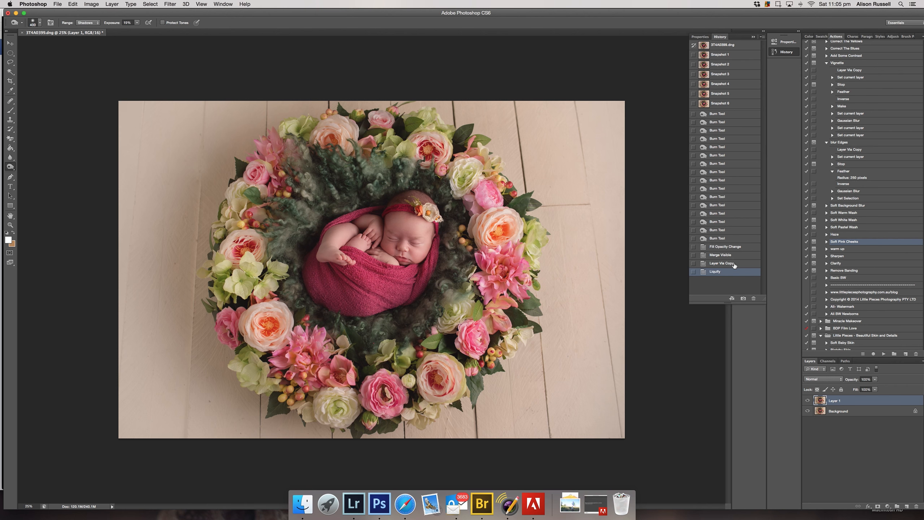
{"action": "left_click", "coordinate": [722, 45]}
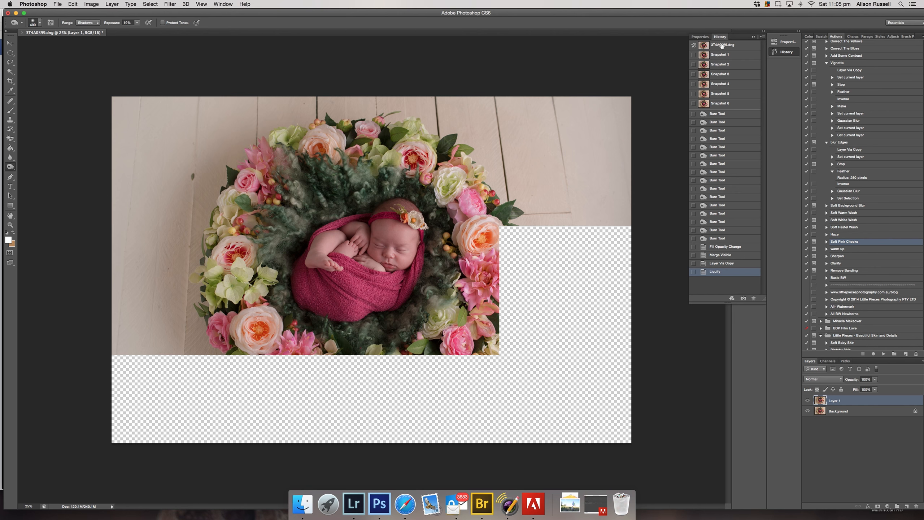
{"action": "left_click", "coordinate": [721, 55]}
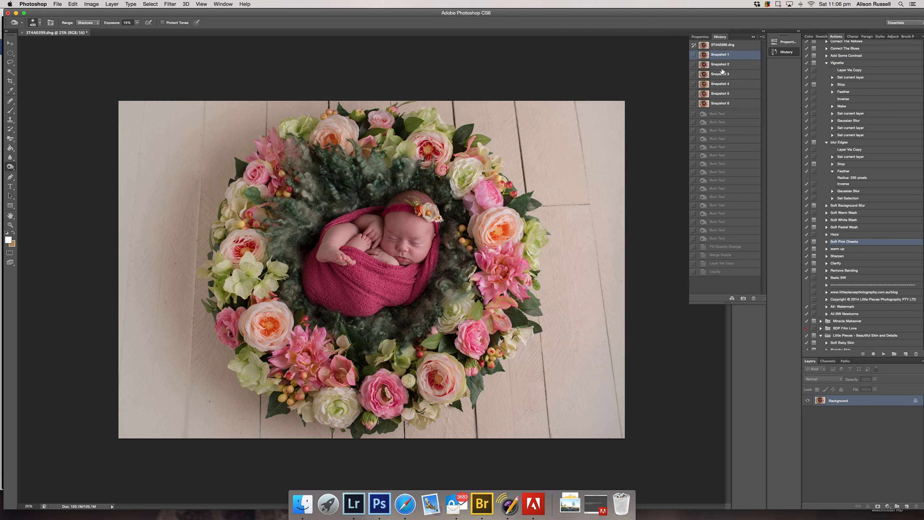
{"action": "left_click", "coordinate": [724, 104]}
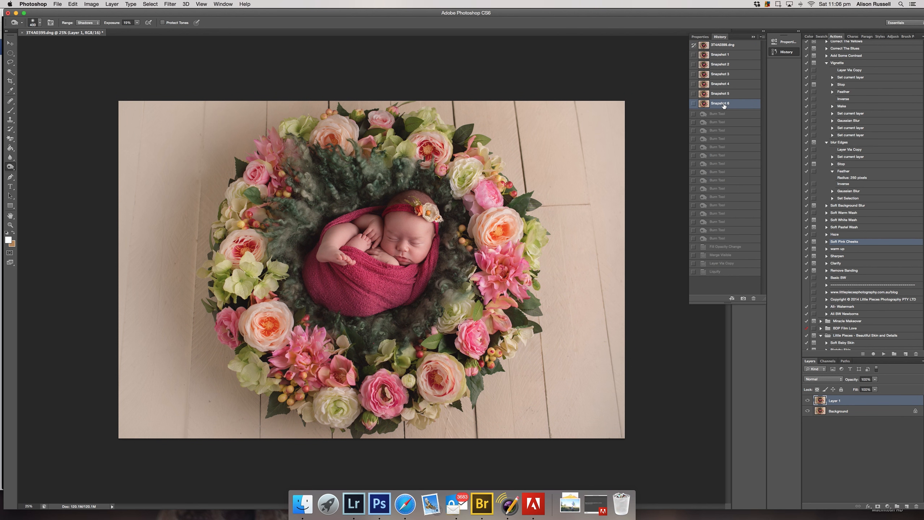